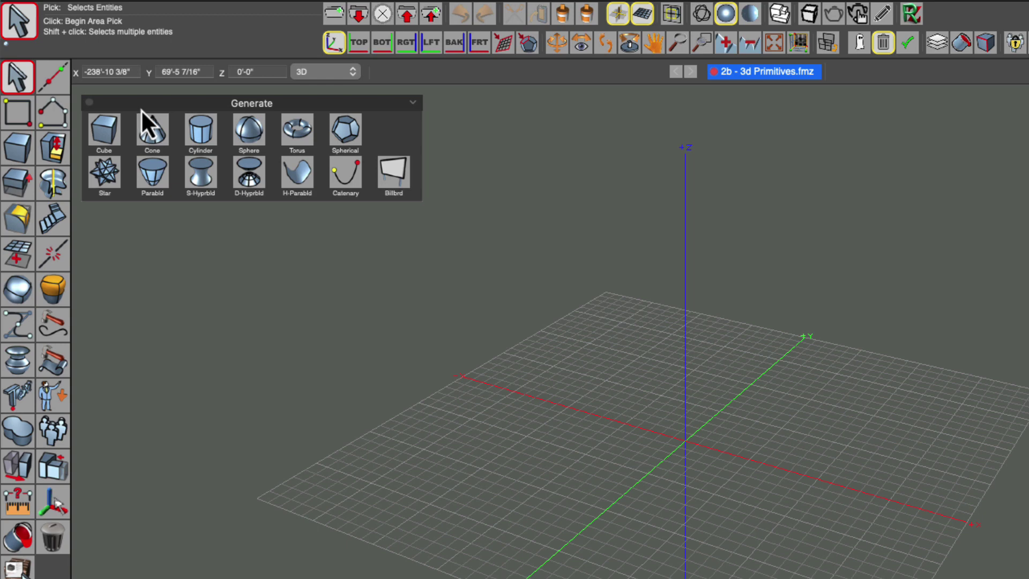
- Display the Shapes tool set and set the Cube tool to the Diagonal construction method
left_click(29, 123)
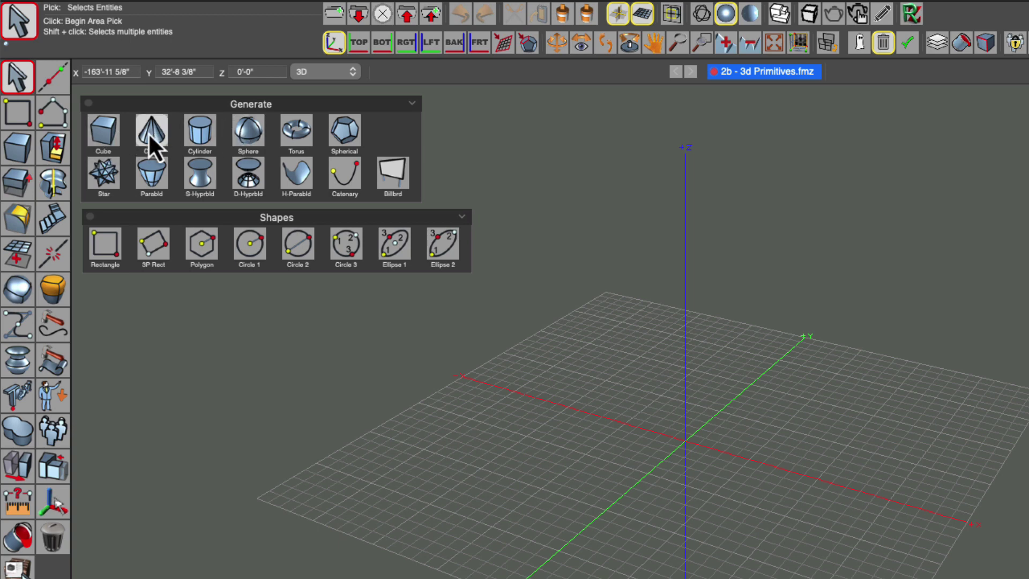
left_click(106, 134)
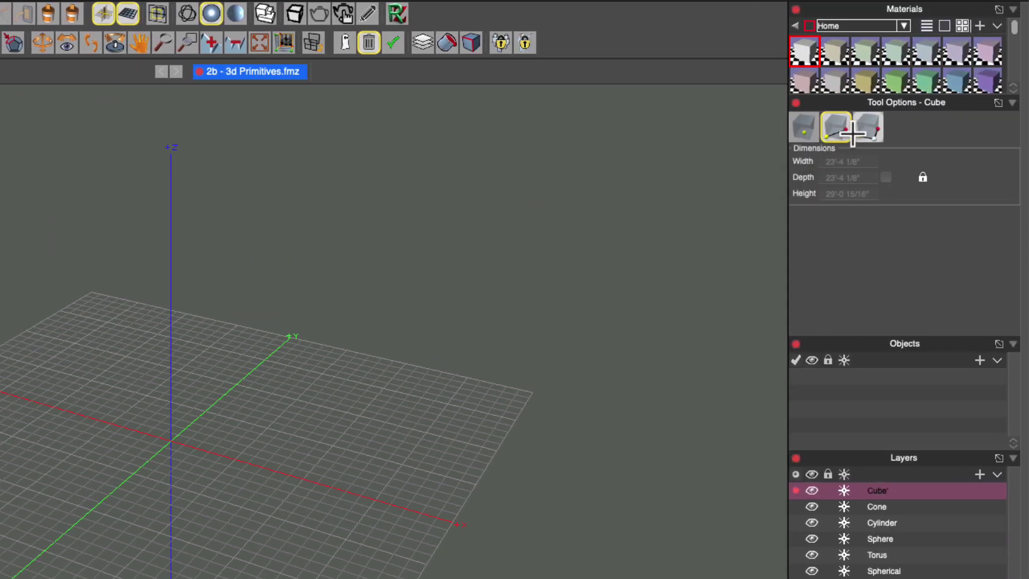
left_click(803, 135)
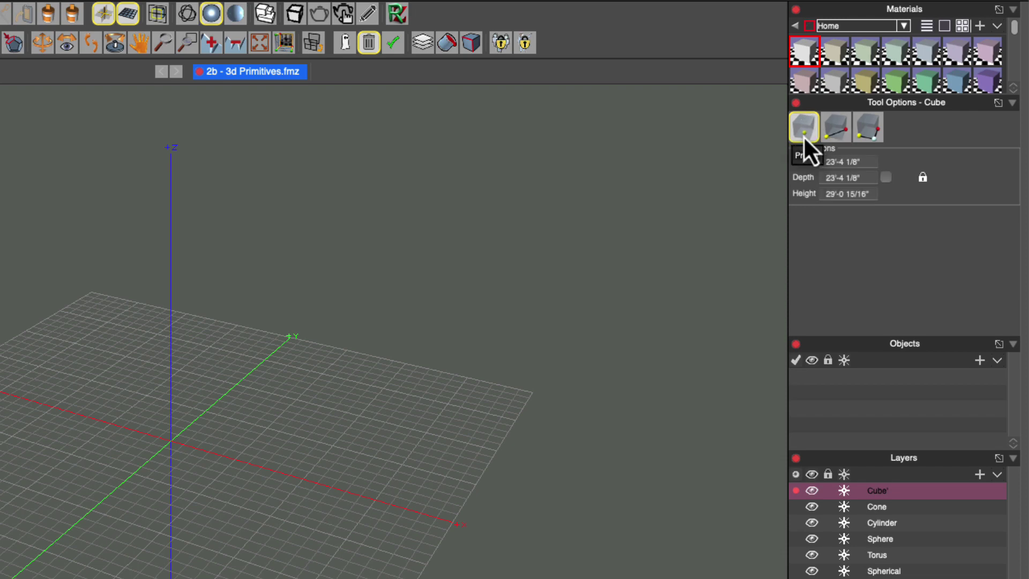
left_click(834, 133)
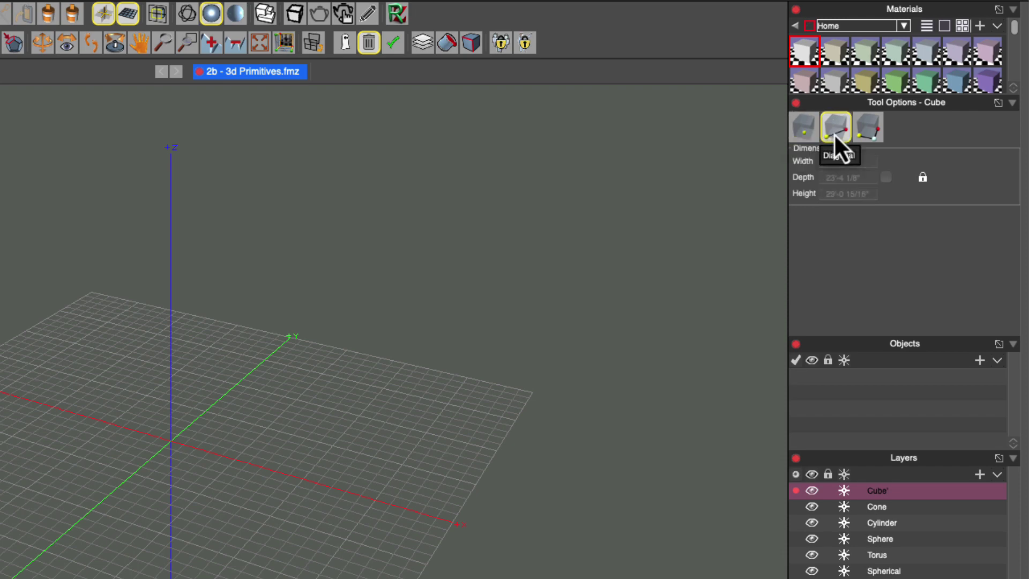
left_click(861, 134)
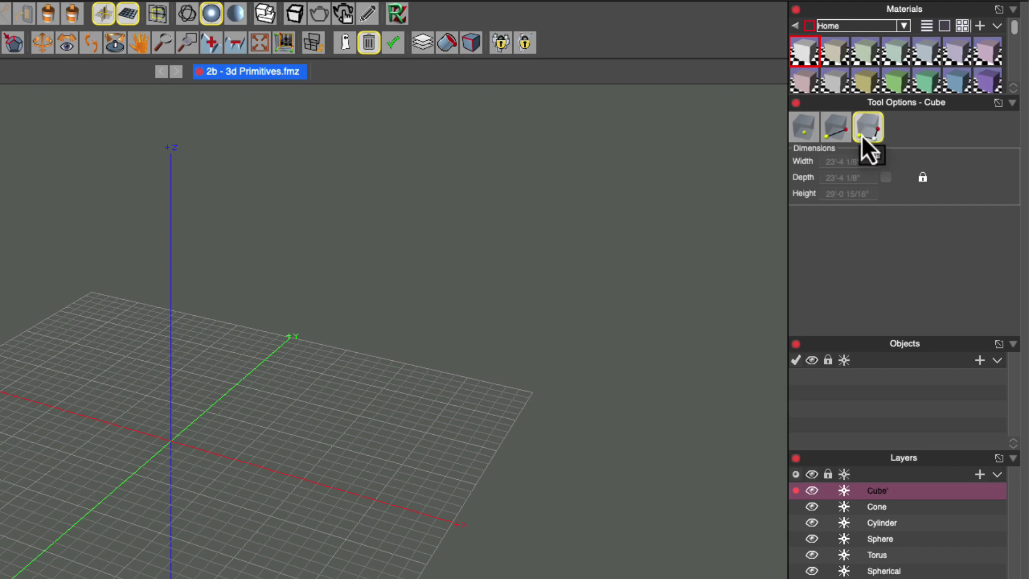
left_click(829, 132)
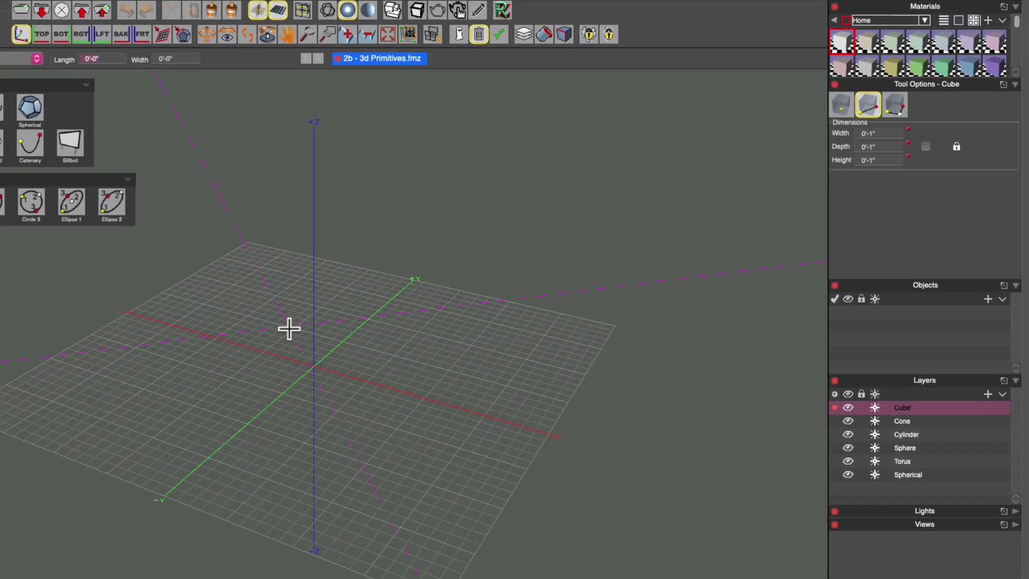
- Draw a cube about 23' by 21'-6" by 22'-2" high around the origin and reduce its width to about 18'-7"
left_click_drag(289, 329, 344, 420)
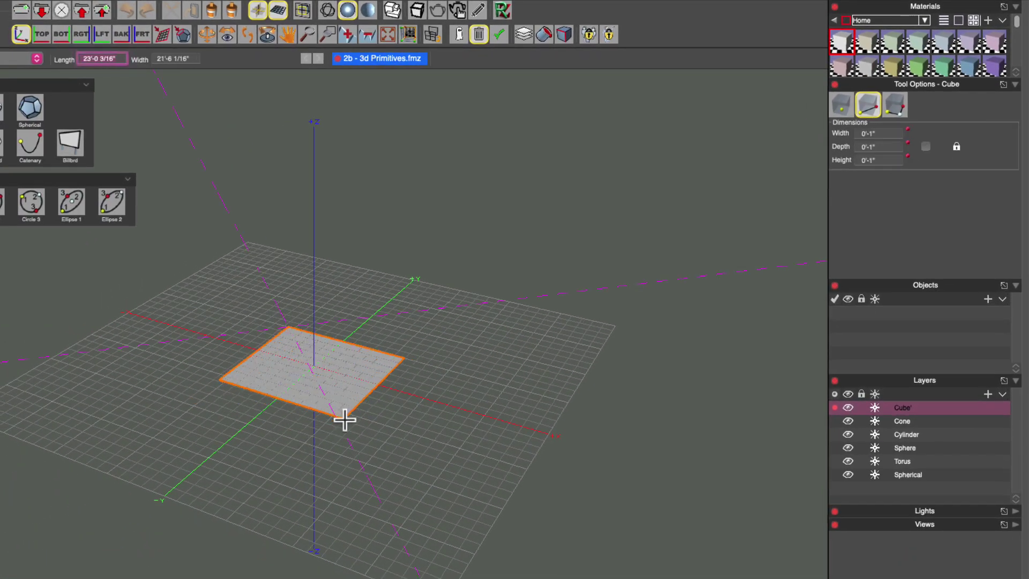
left_click(344, 420)
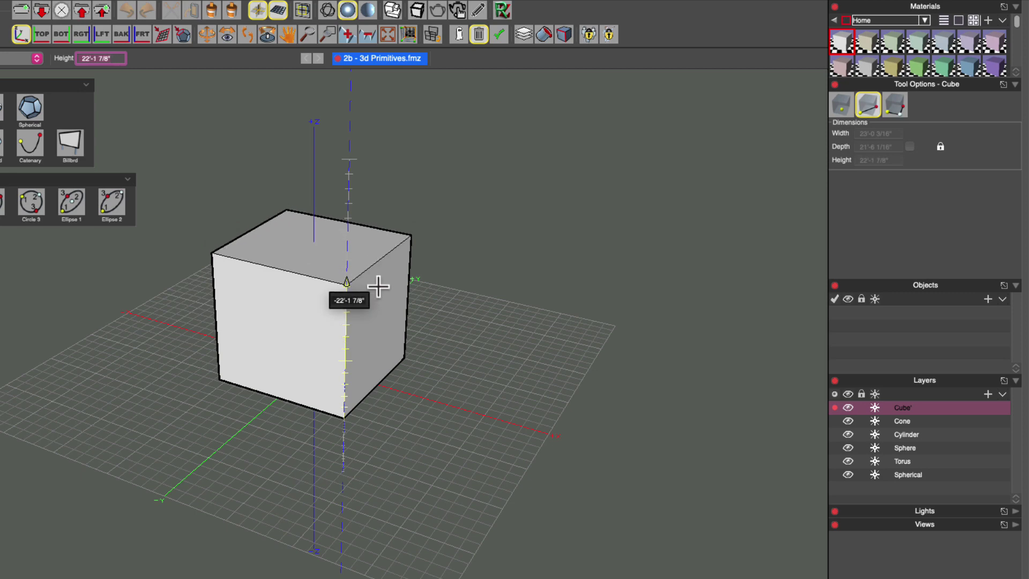
left_click(379, 286)
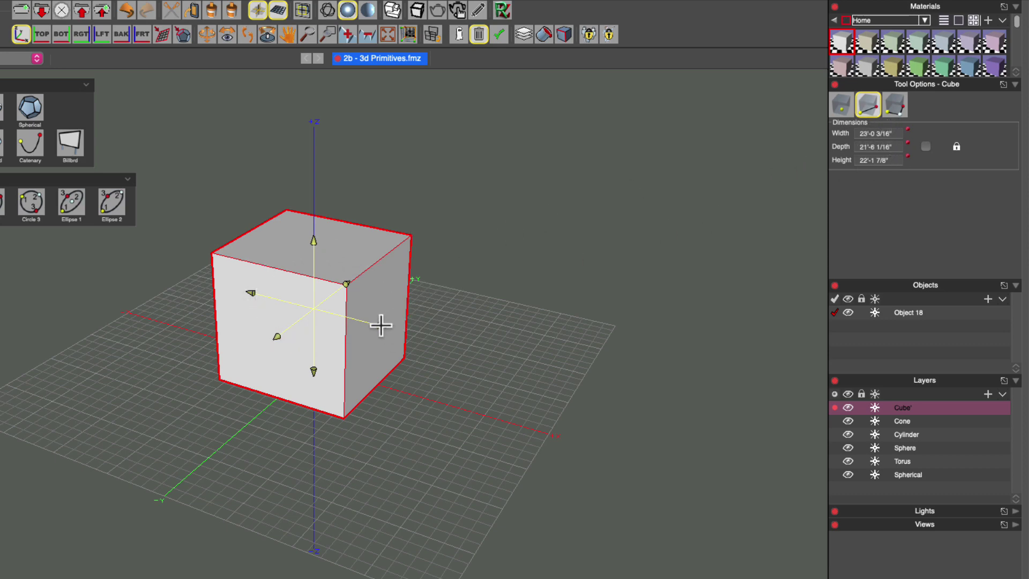
left_click_drag(381, 326, 352, 327)
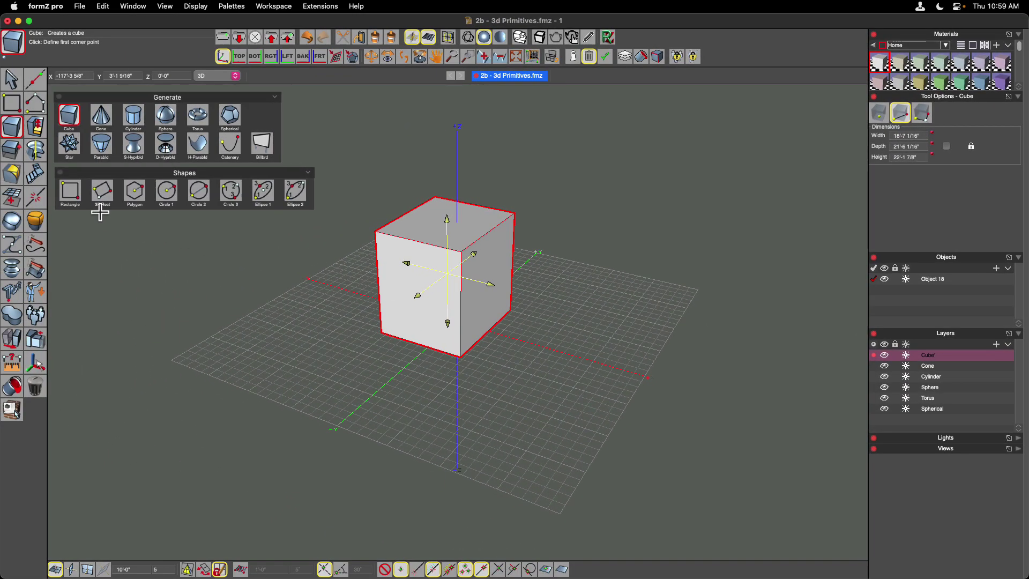
- Draw a Rectangle as a 3D extrusion in front of the cube, about 17'-9" by 15'-4" and 20'-7" high
left_click(76, 199)
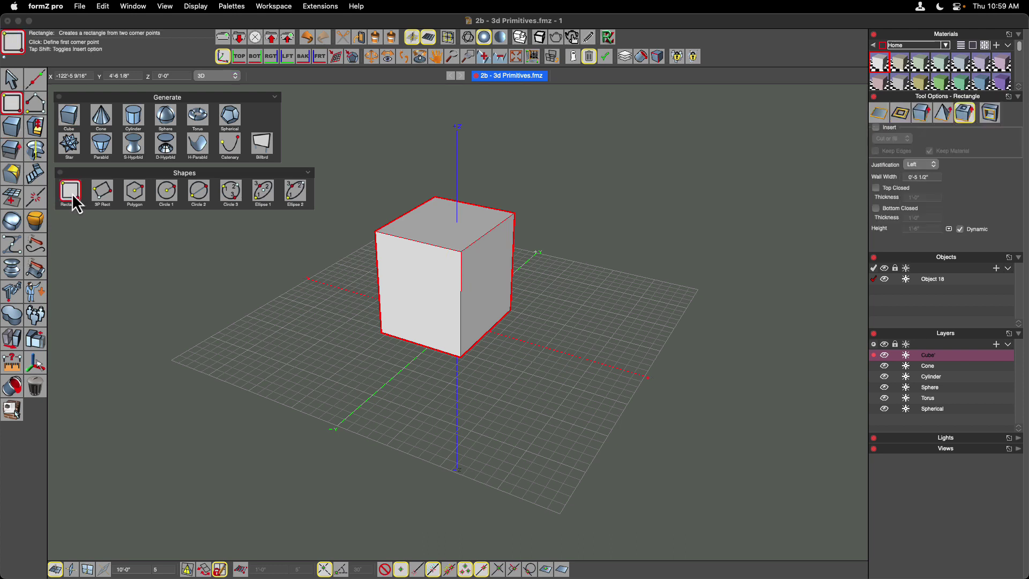
left_click(922, 119)
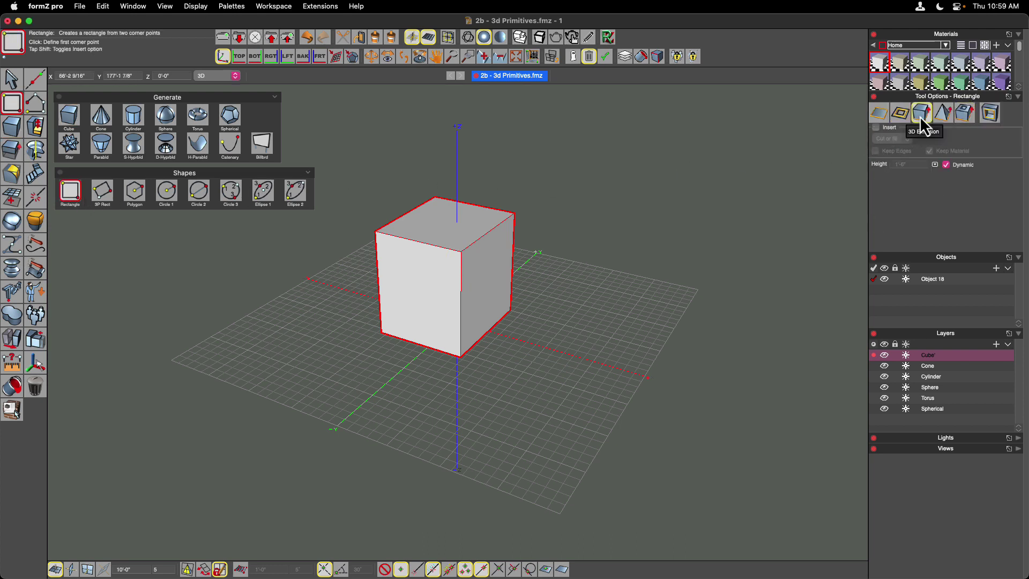
left_click(309, 376)
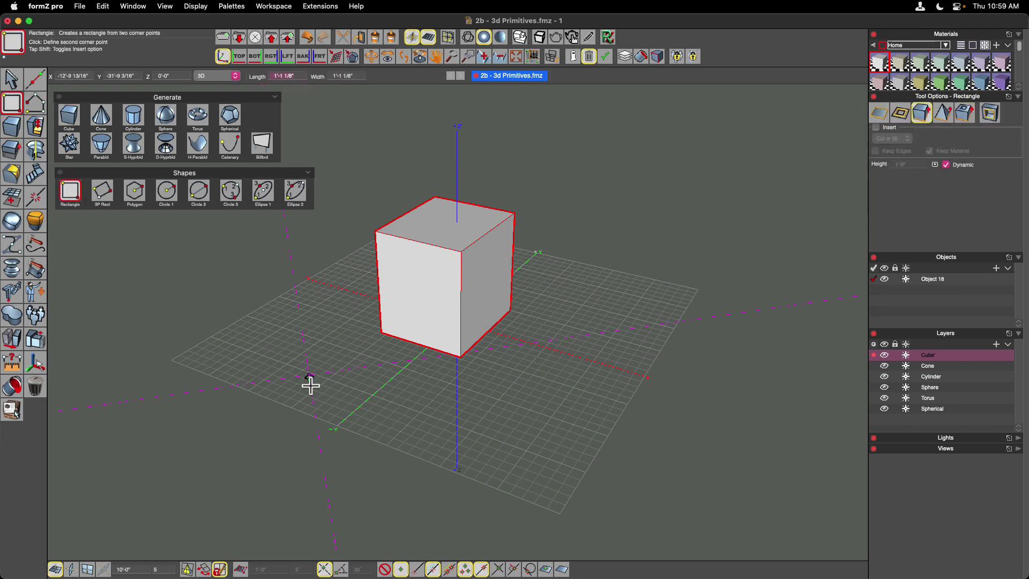
left_click(333, 453)
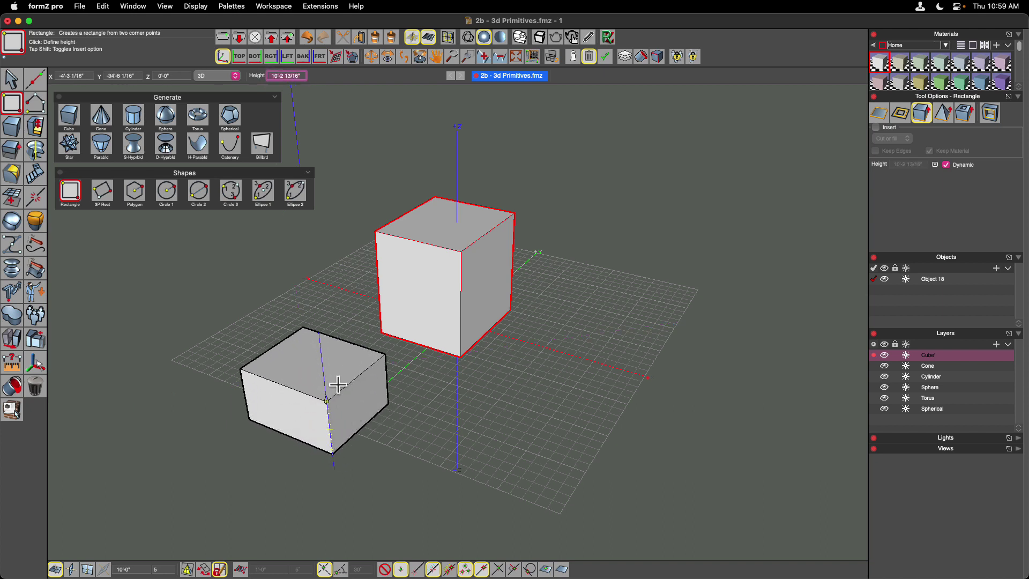
left_click(344, 336)
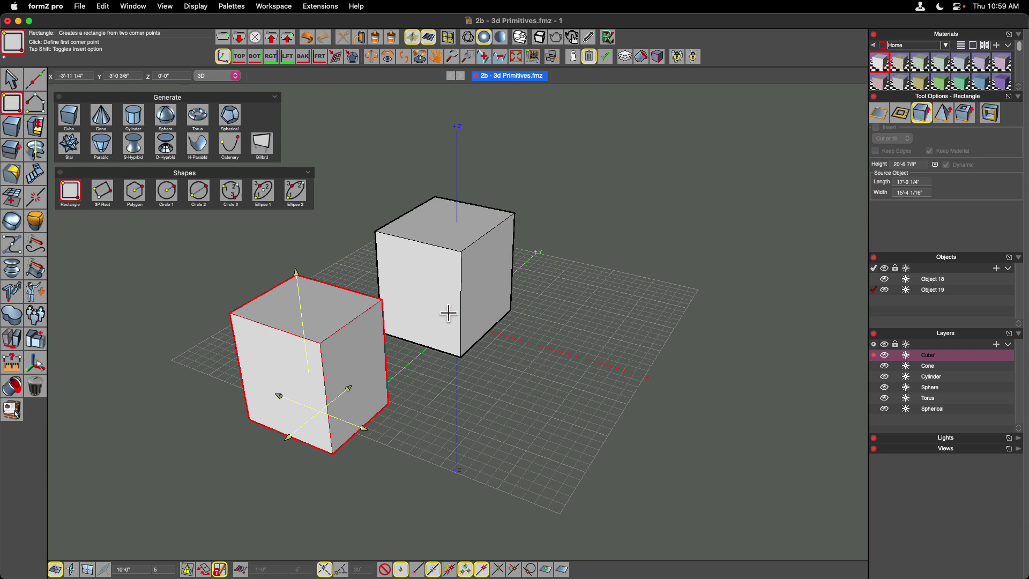
- Select both boxes and show their edit controls
left_click(11, 79)
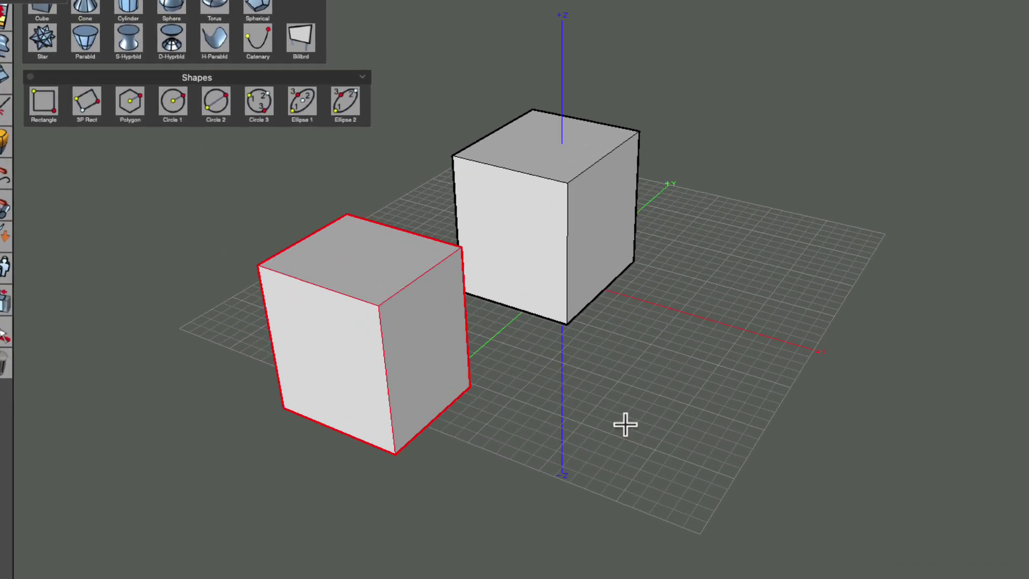
left_click_drag(541, 457, 343, 314)
right_click(347, 318)
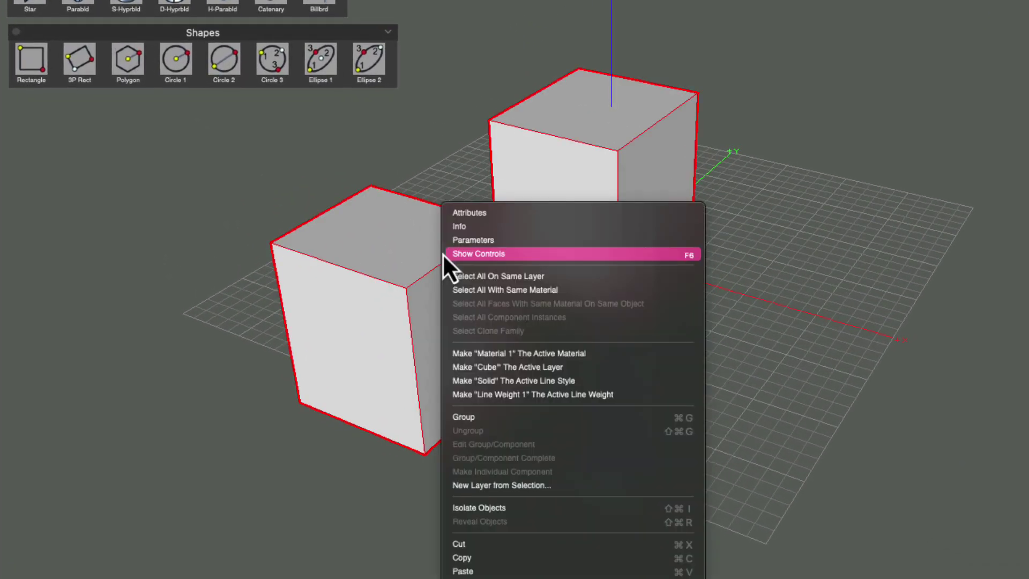
left_click(444, 257)
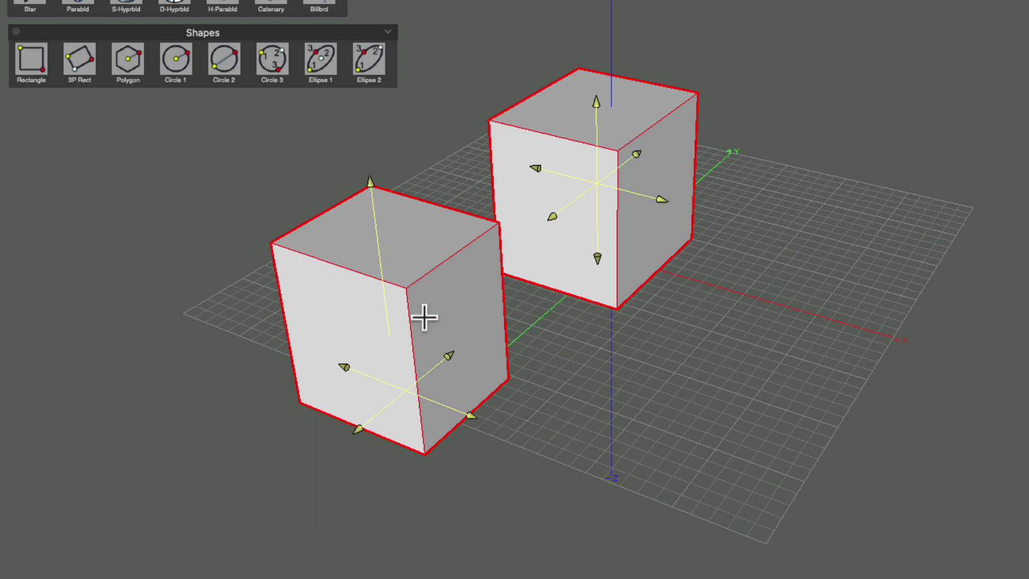
- Lower the top of the front extruded box slightly with its height control
left_click(363, 239)
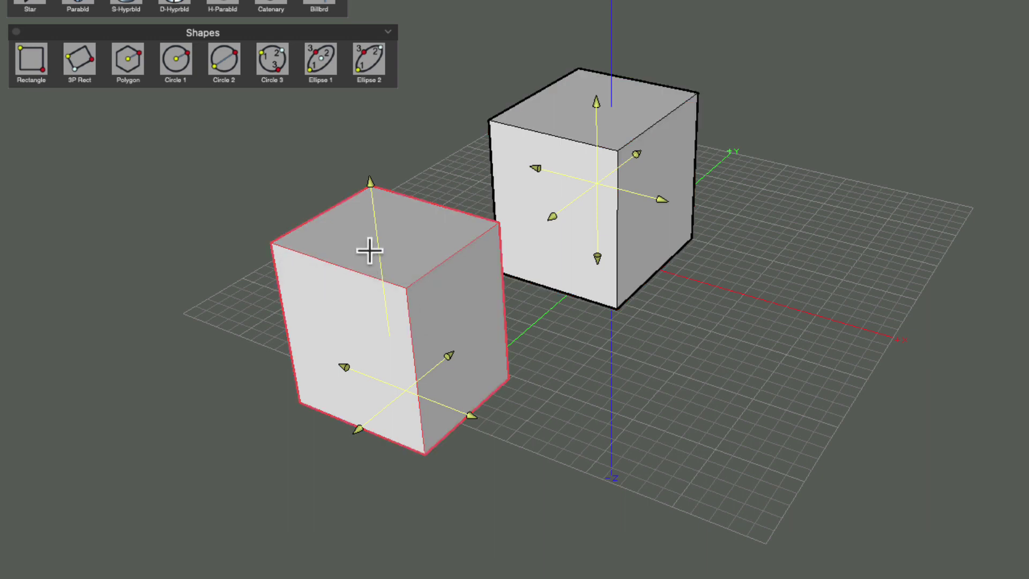
left_click(371, 186)
left_click_drag(371, 186, 403, 205)
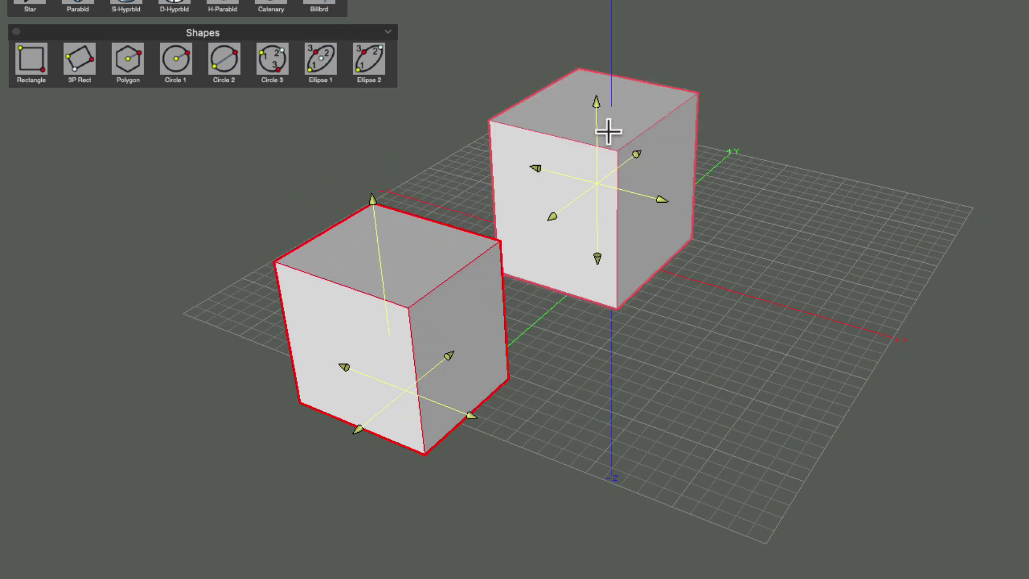
- Shorten the rear cube by lowering its top face slightly and raising its bottom face to about two thirds of its height
left_click(596, 106)
mouse_move(596, 107)
left_mouse_down()
mouse_move(608, 167)
mouse_move(602, 99)
mouse_move(603, 114)
left_mouse_up()
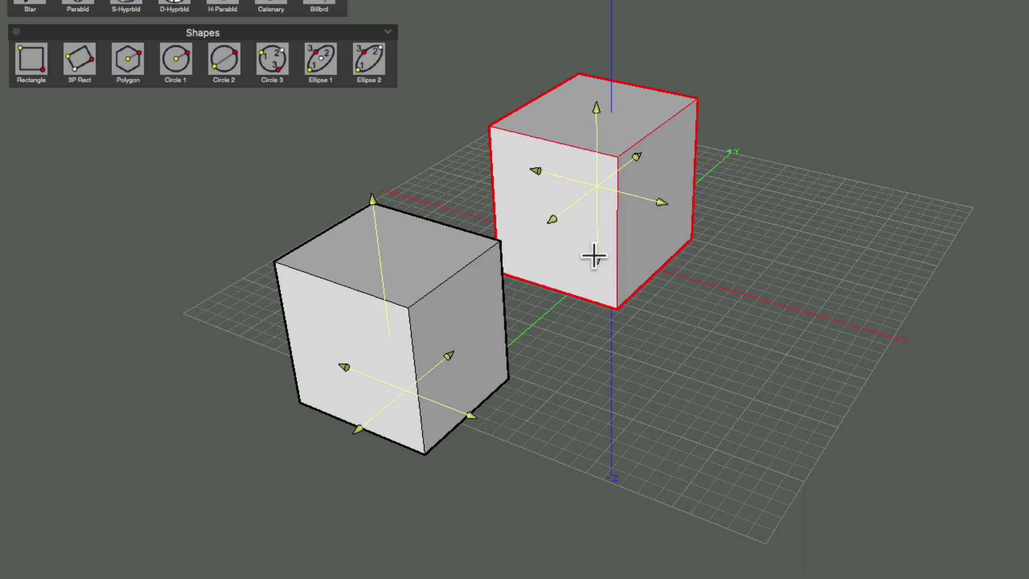
left_click_drag(595, 257, 598, 211)
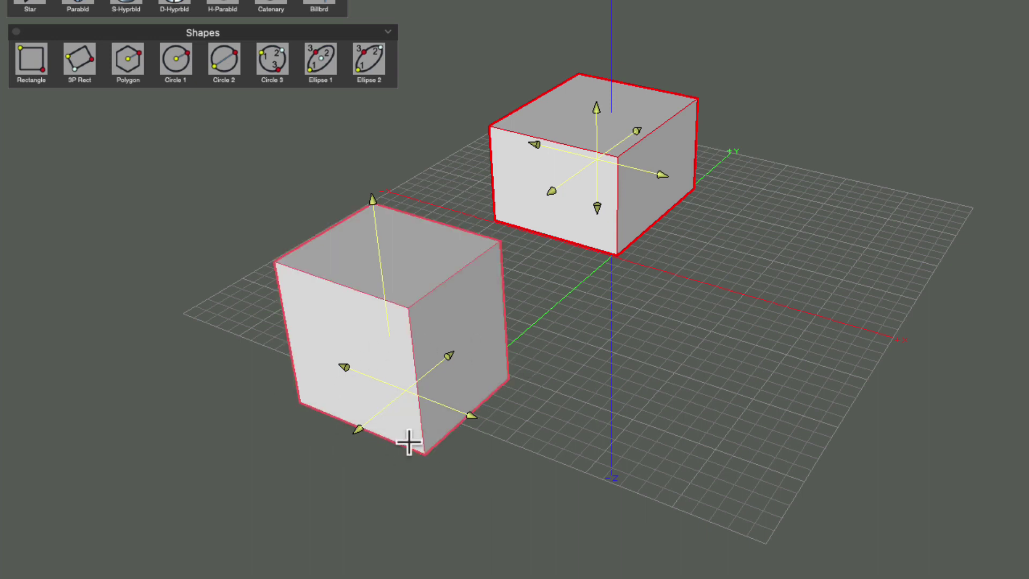
- Shorten the front box along the X direction with its base control, test the rear cube's depth control, and clear the selection
left_click_drag(466, 413, 441, 349)
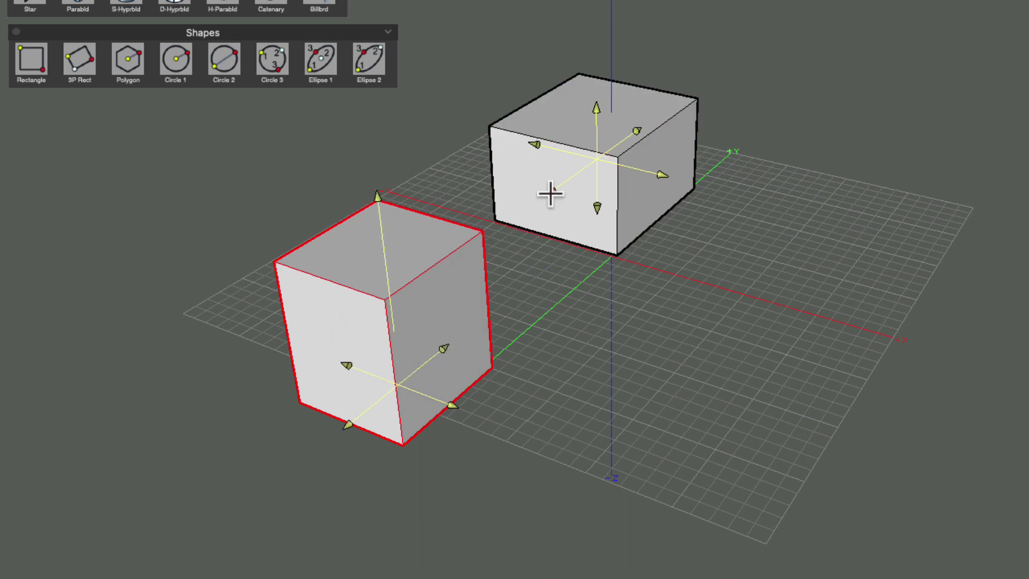
mouse_move(550, 193)
left_mouse_down()
mouse_move(584, 171)
mouse_move(557, 196)
left_mouse_up()
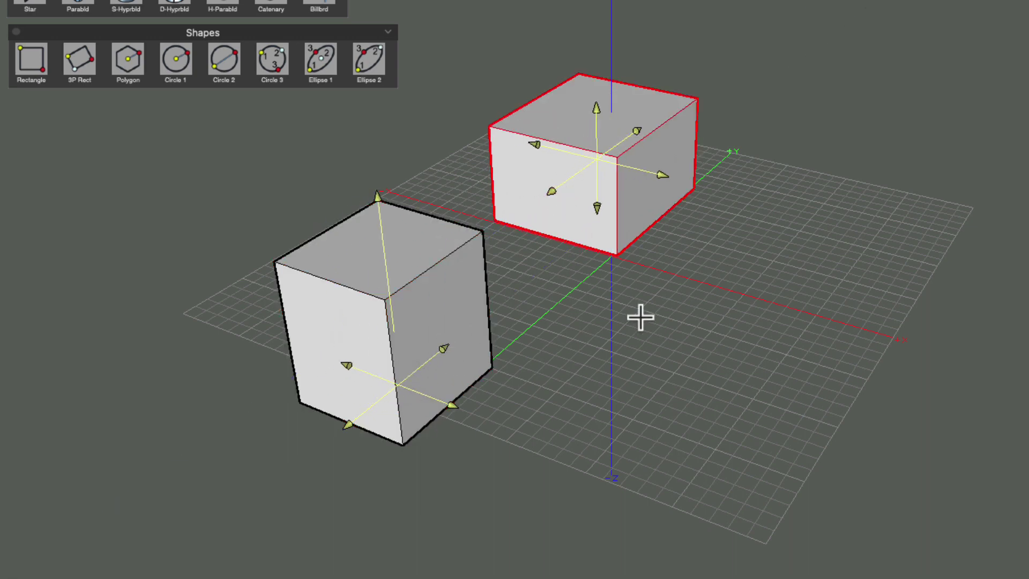
left_click(614, 299)
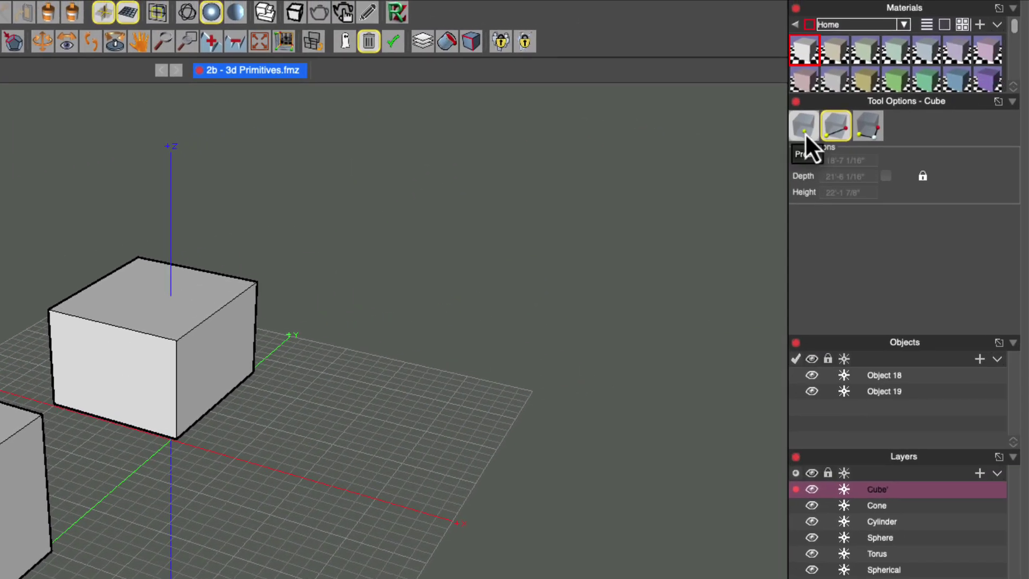
- Place a Preset cube beside the existing boxes with width 10', depth 10' and height 30'
left_click(805, 133)
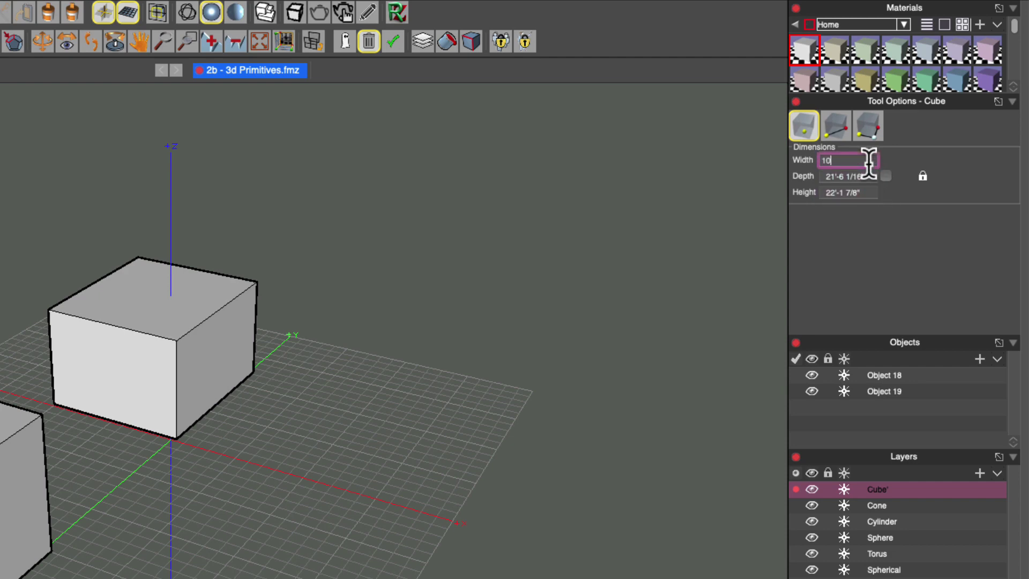
key("Tab")
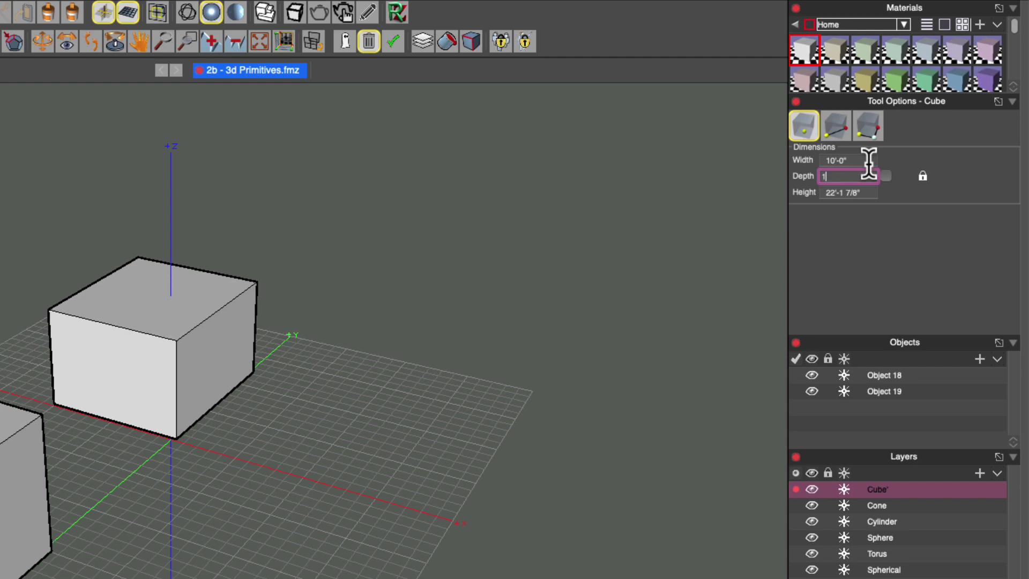
key("Tab")
type("30")
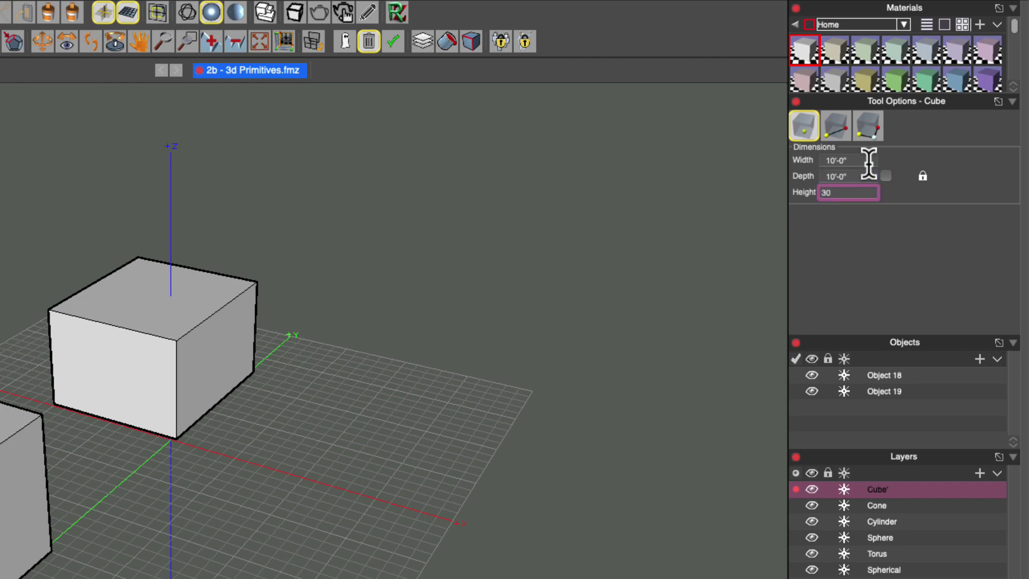
key("Return")
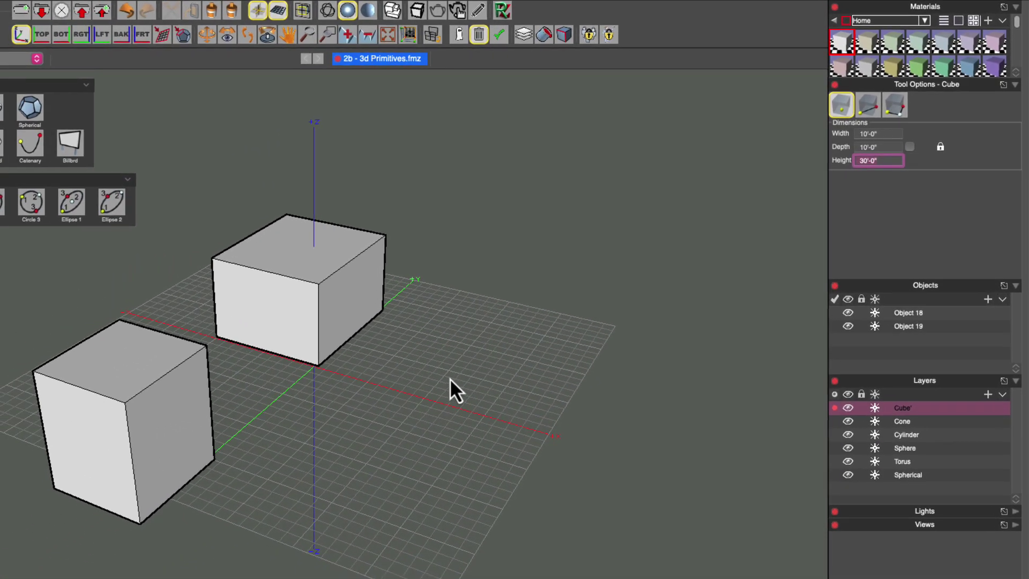
left_click(335, 454)
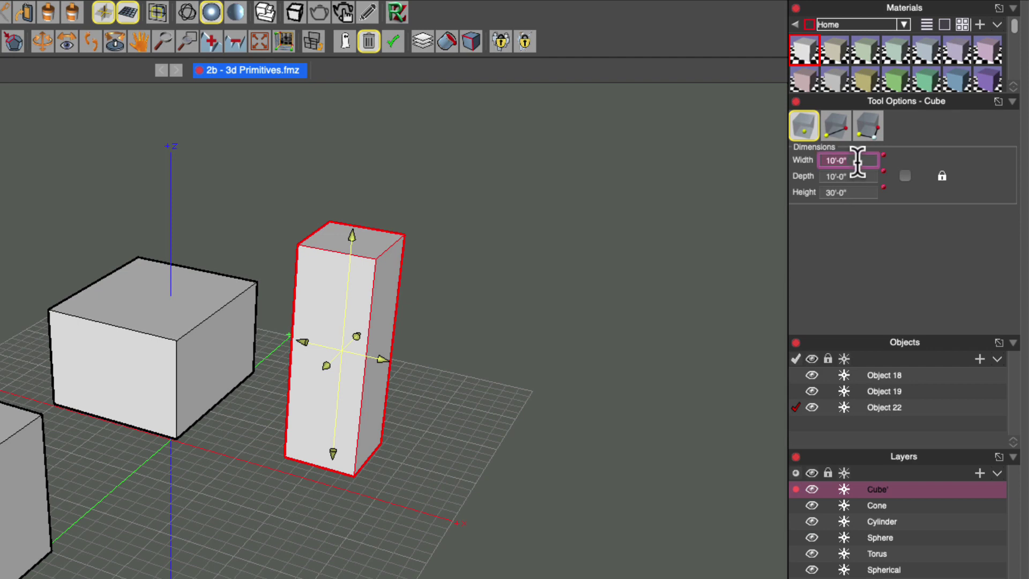
- Resize the preset cube to width 2", depth 4" and height 10'
key("Tab")
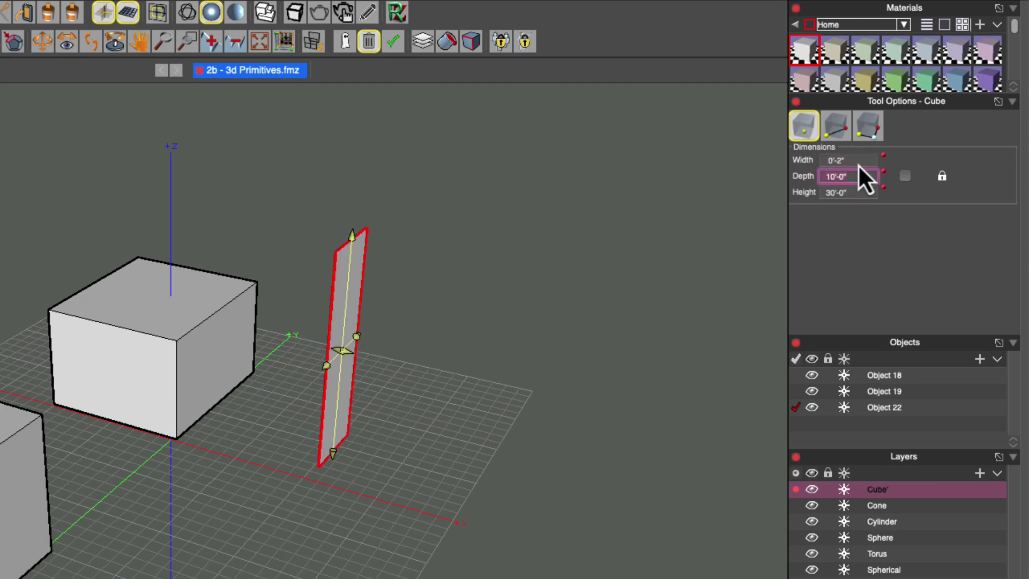
type("4")
key("Tab")
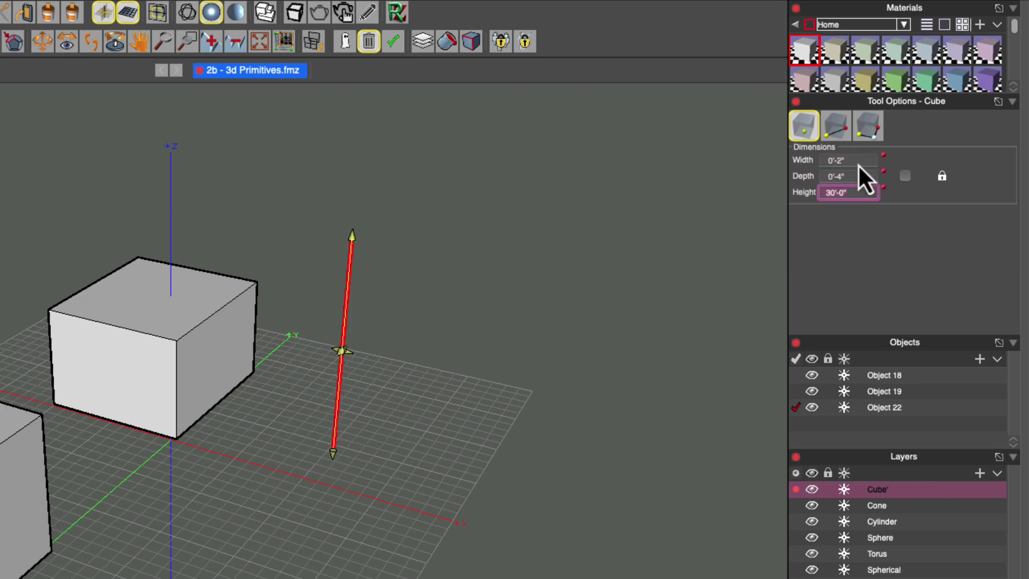
type("10")
key("Return")
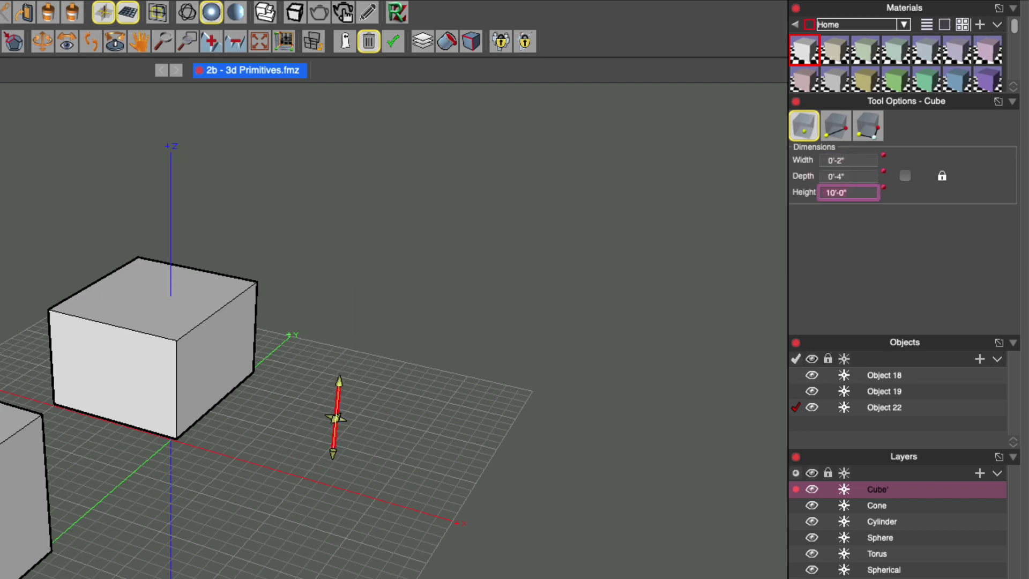
- Place three more 2" by 4" by 10' preset posts on the grid beside the first one
left_click(364, 442)
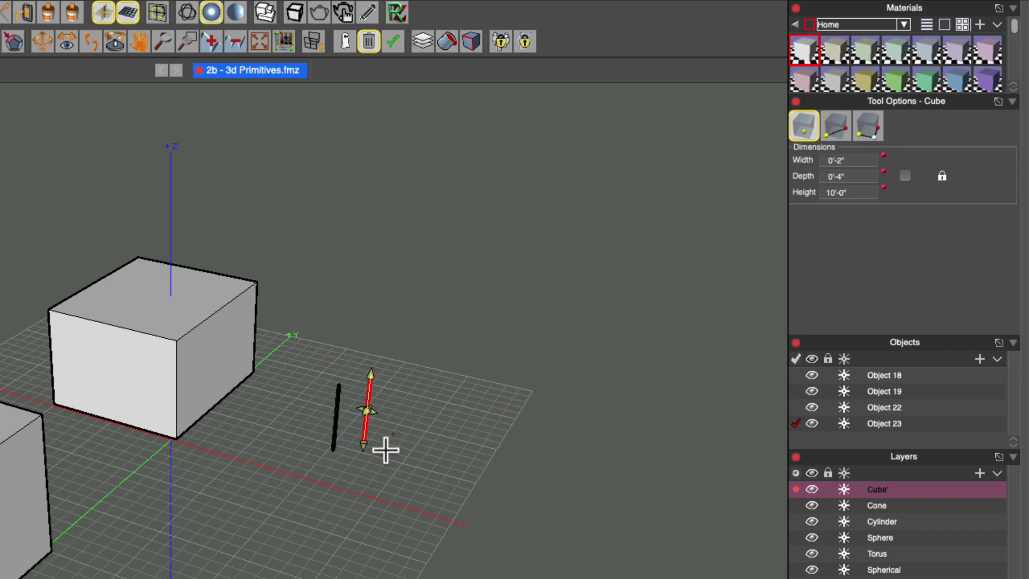
left_click(385, 453)
left_click(399, 476)
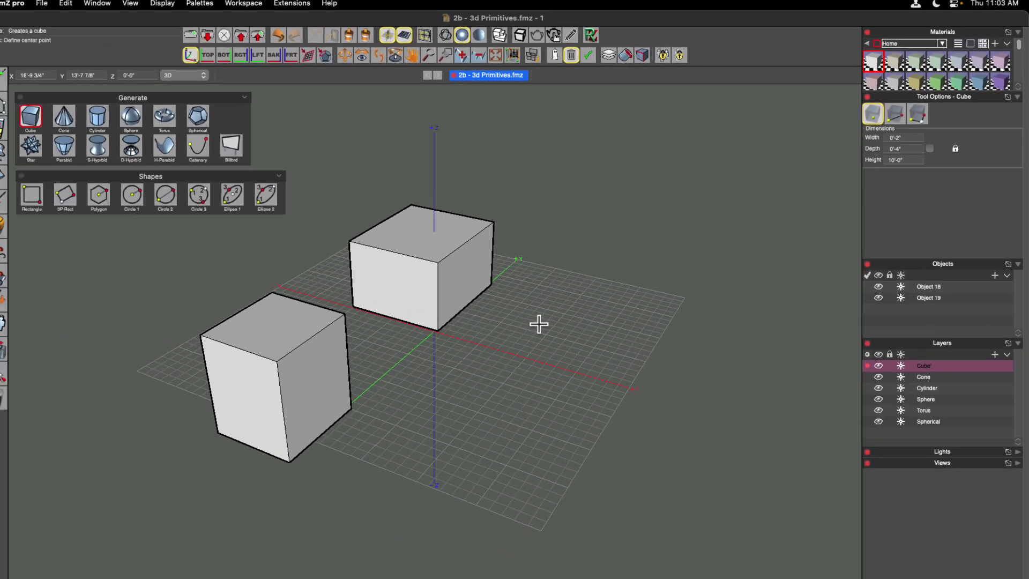
- Draw a cube by three corner points on the grid, about 20'-6" wide, 16'-1" deep and 13'-11" high
left_click(922, 120)
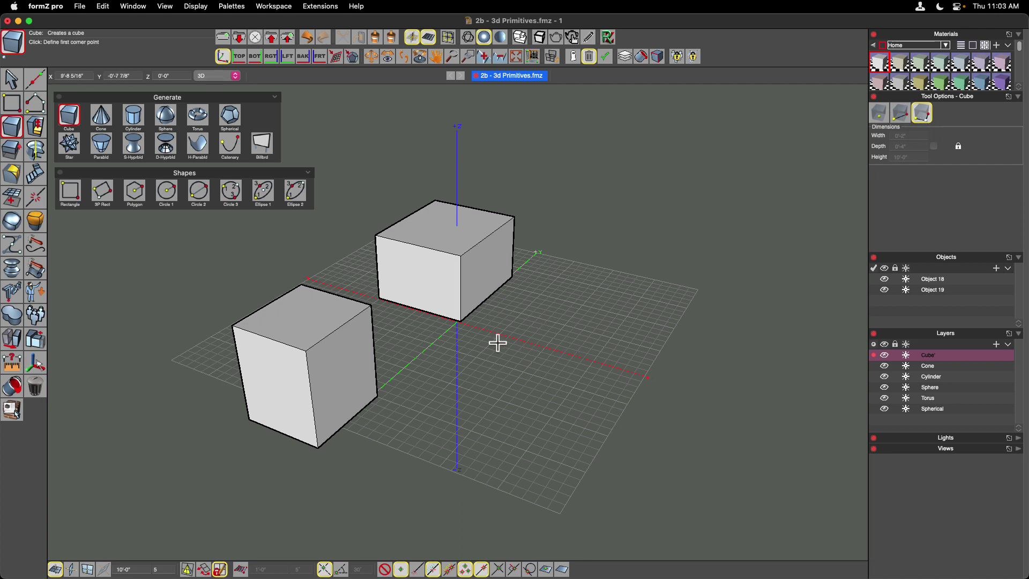
left_click(505, 327)
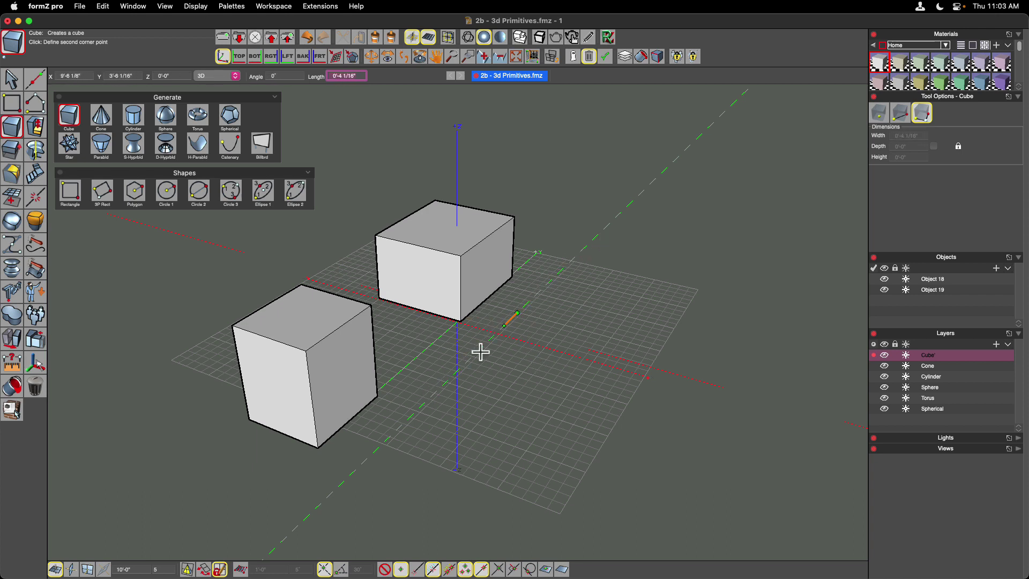
left_click(505, 383)
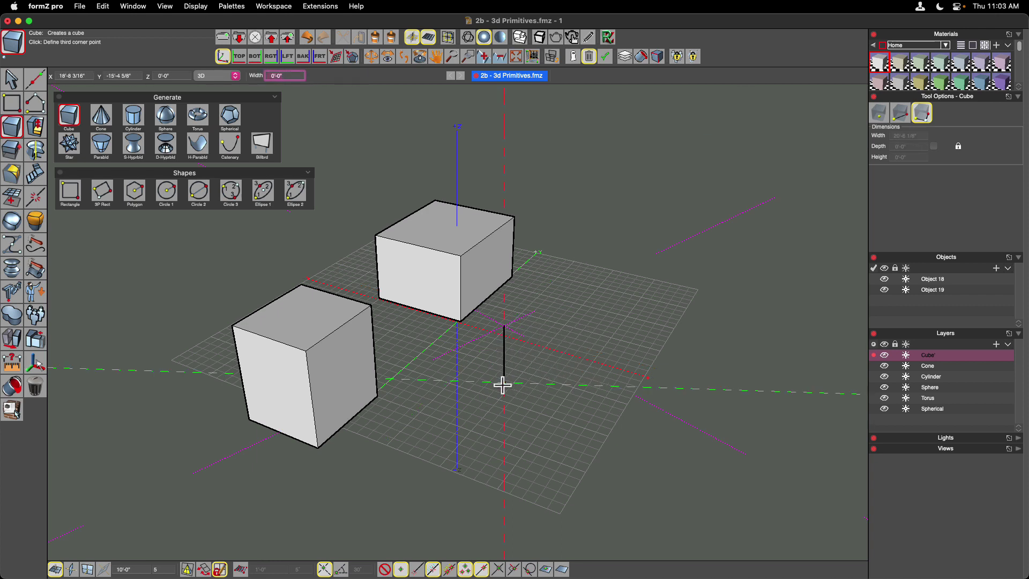
left_click(592, 384)
left_click(609, 301)
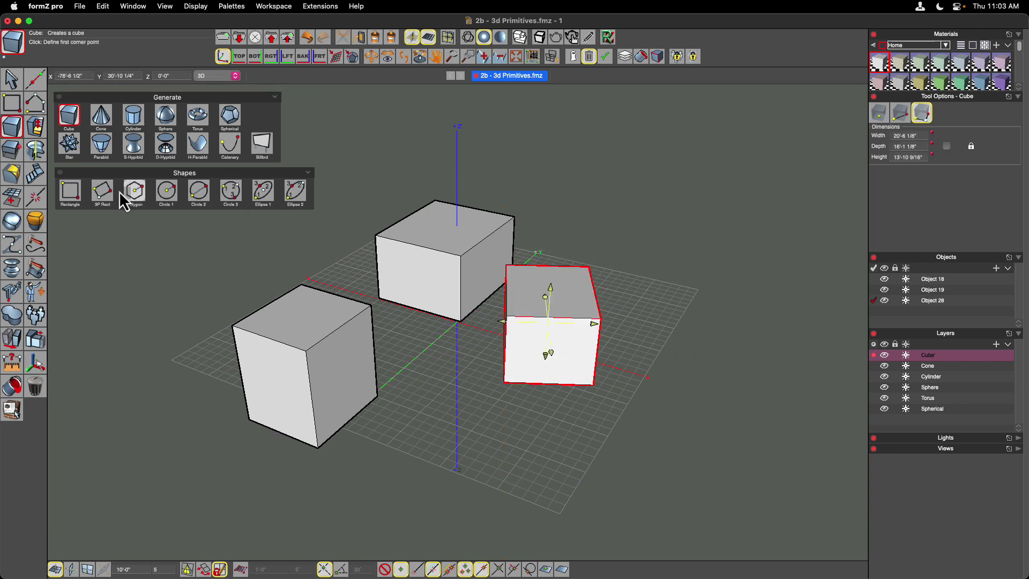
- Draw an extruded 3-point rectangle in front of the cubes, about 19'-4" long, 15'-1" wide and 9'-10" high
left_click(103, 194)
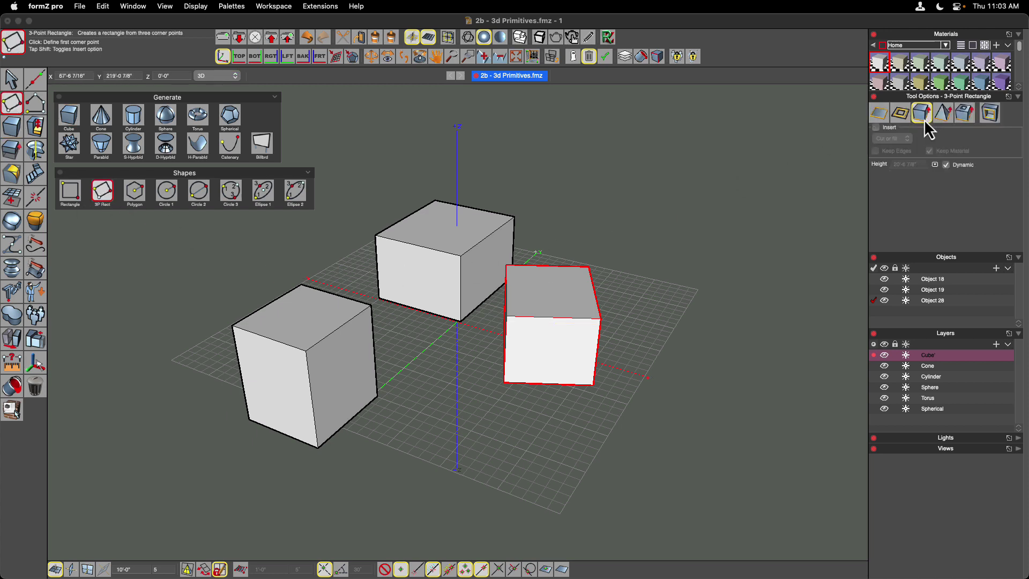
left_click(446, 383)
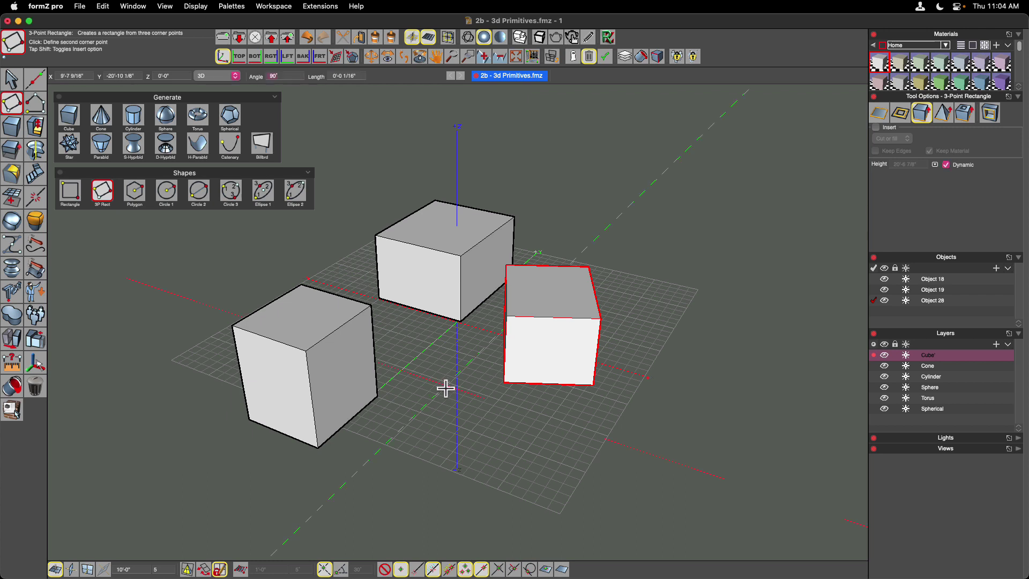
left_click(439, 456)
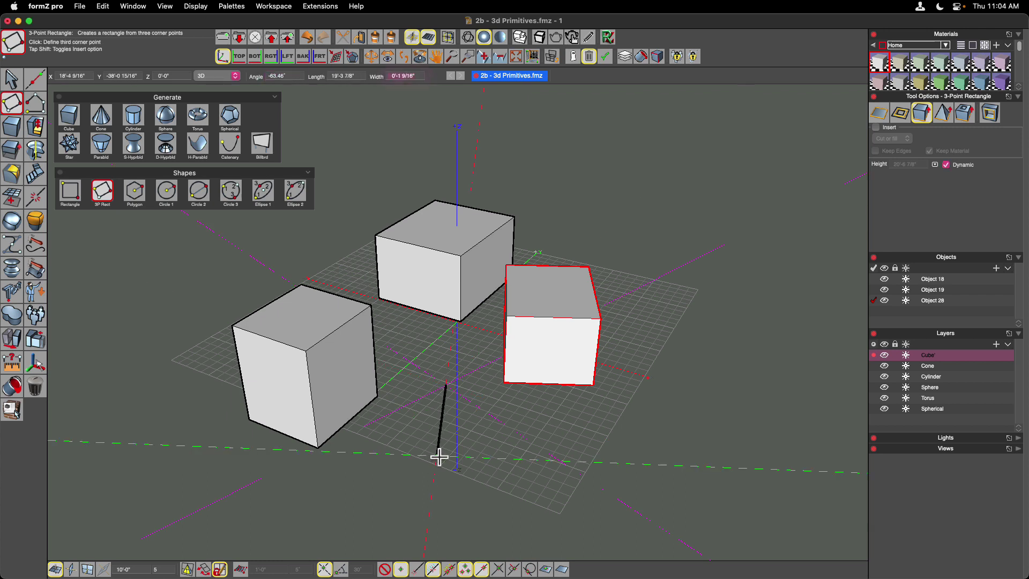
left_click(534, 454)
left_click(549, 413)
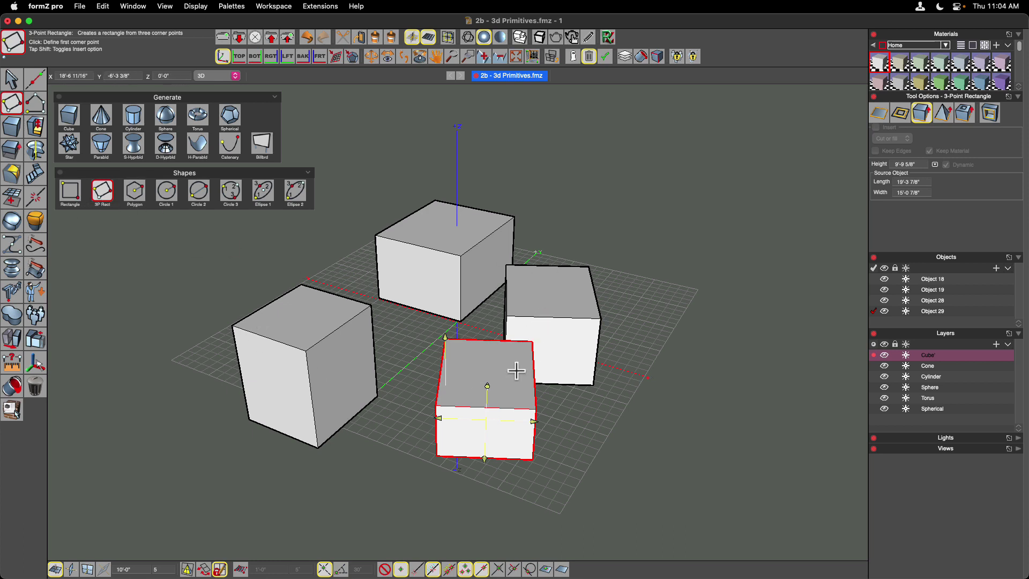
- On the Cone layer with the Cube layer hidden, draw a circular cone about 15'-5" in radius and 32'-9" high
left_click(69, 115)
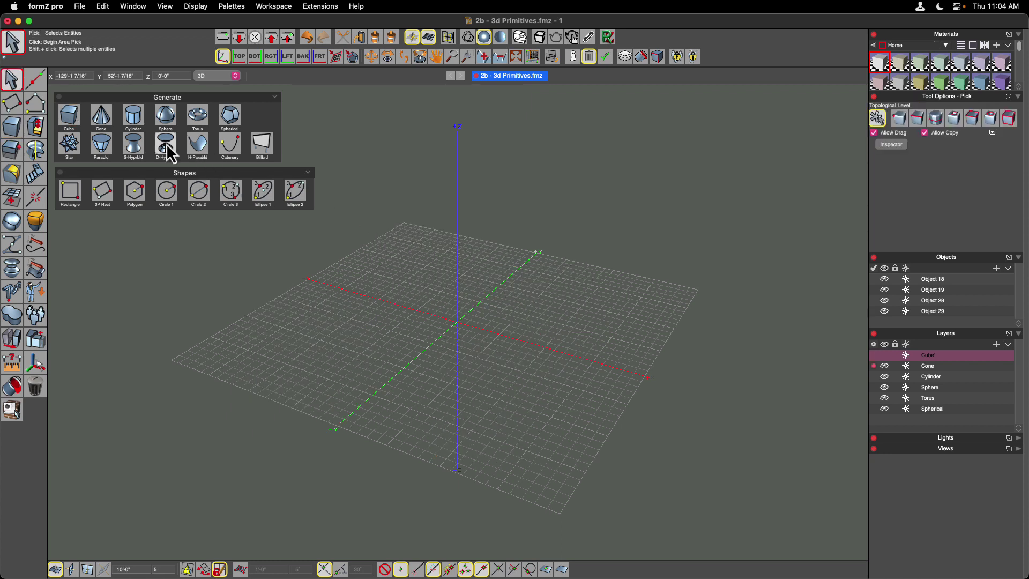
left_click(101, 118)
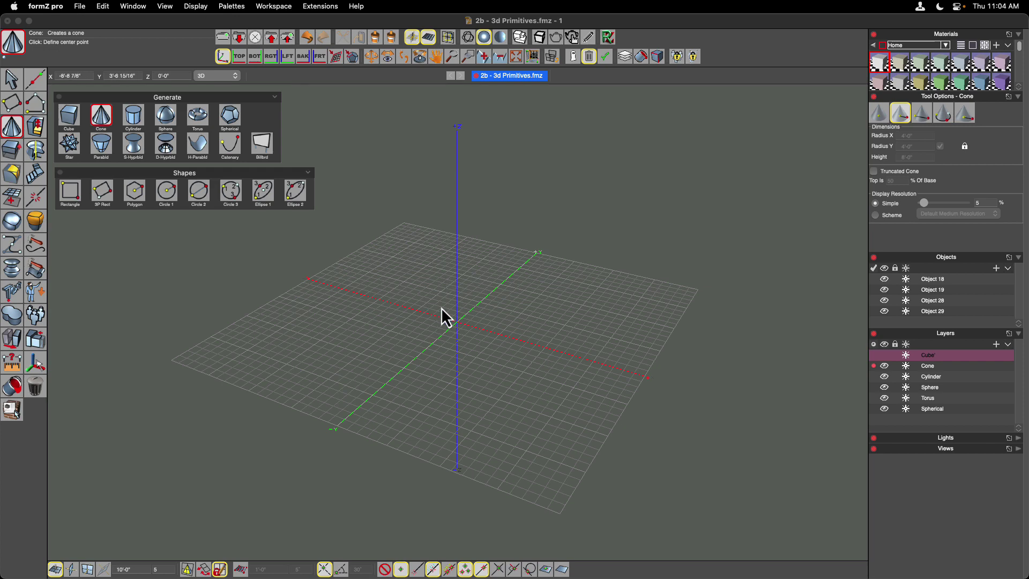
left_click(423, 262)
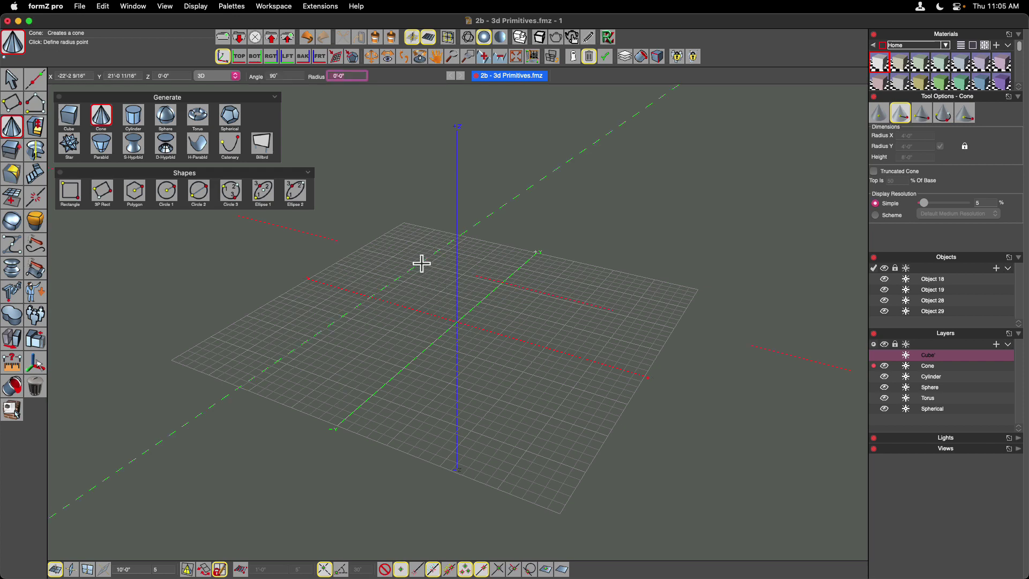
left_click(448, 290)
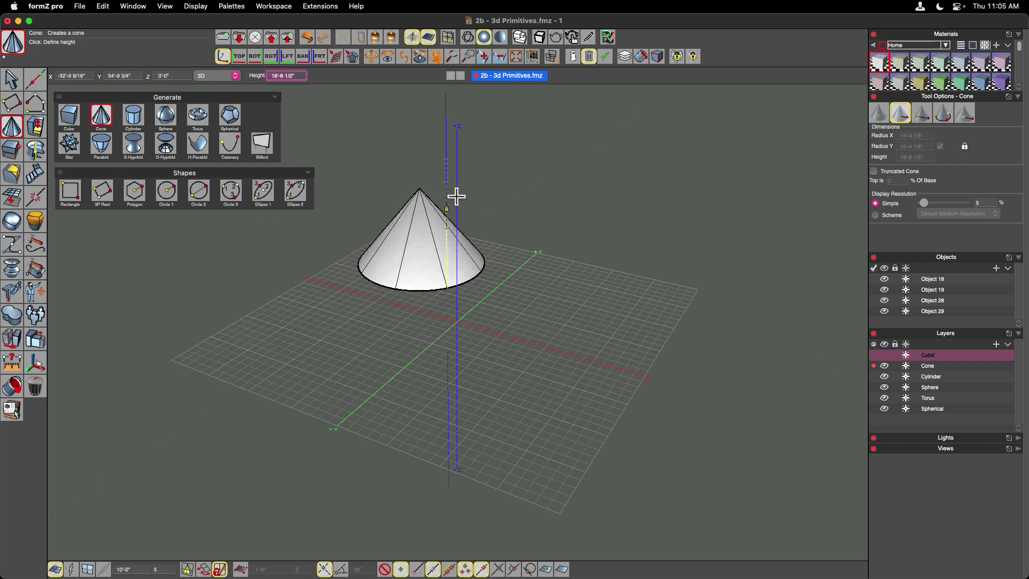
left_click(456, 145)
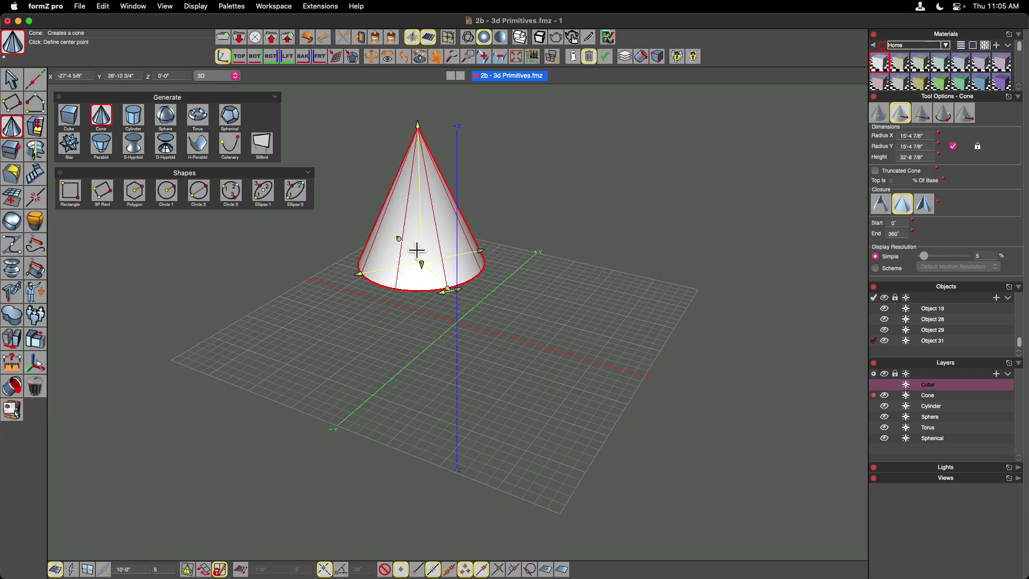
key("Escape")
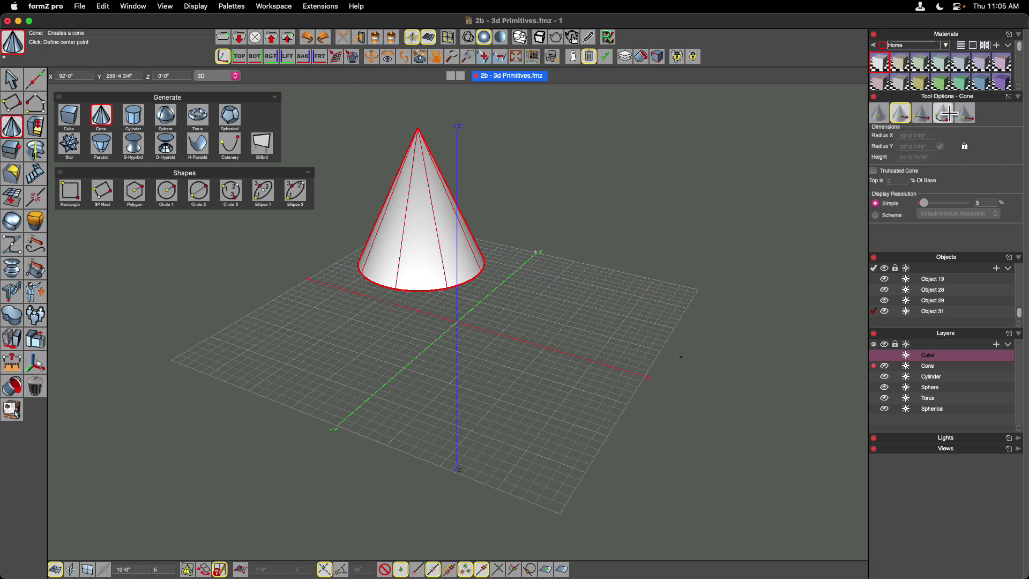
- Draw an elliptical cone beside the circular one, with radius X about 19'-5", radius Y about 9'-10" and height about 30'-9"
left_click(966, 113)
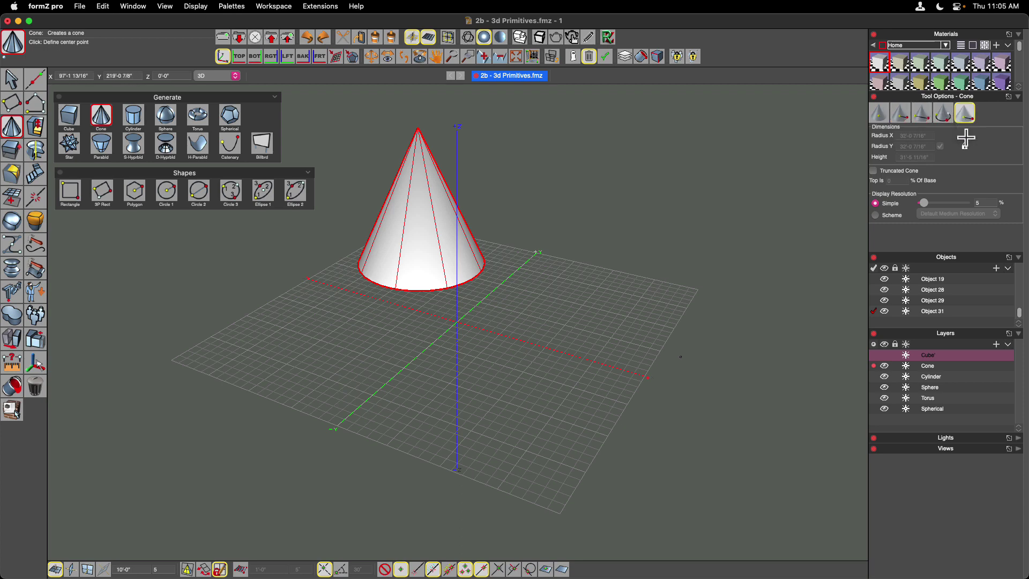
left_click(576, 311)
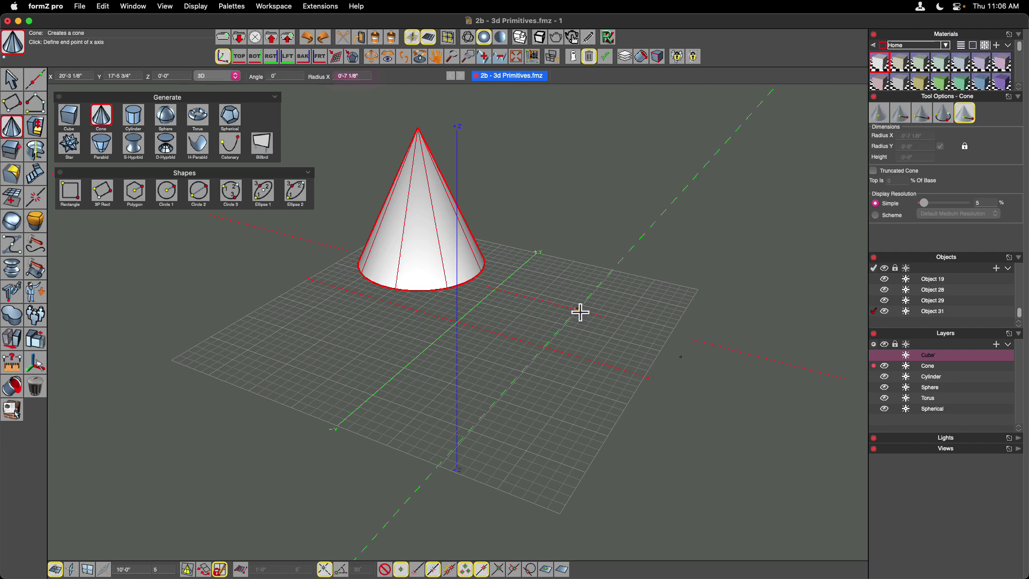
left_click(666, 329)
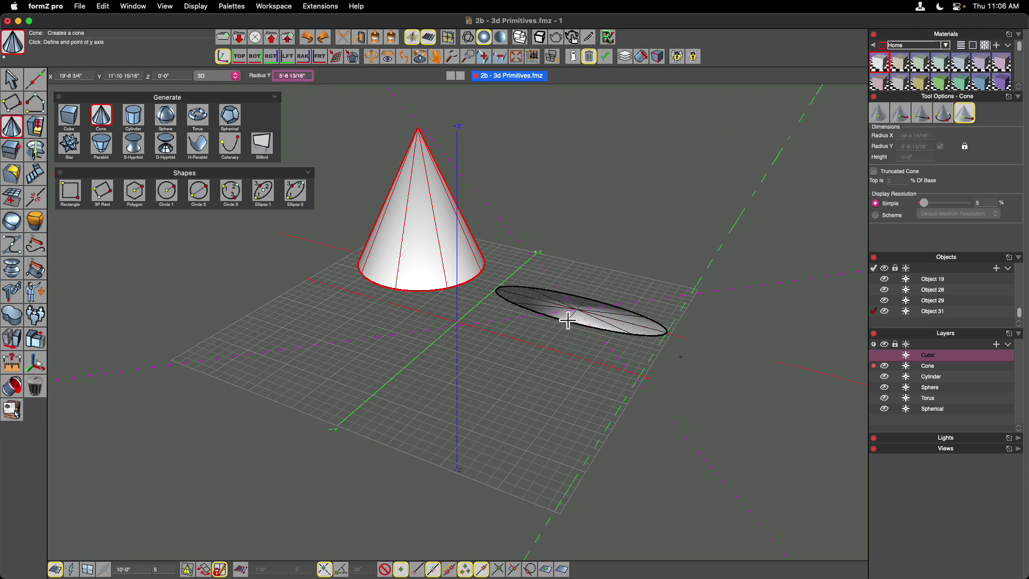
left_click(558, 329)
left_click(588, 186)
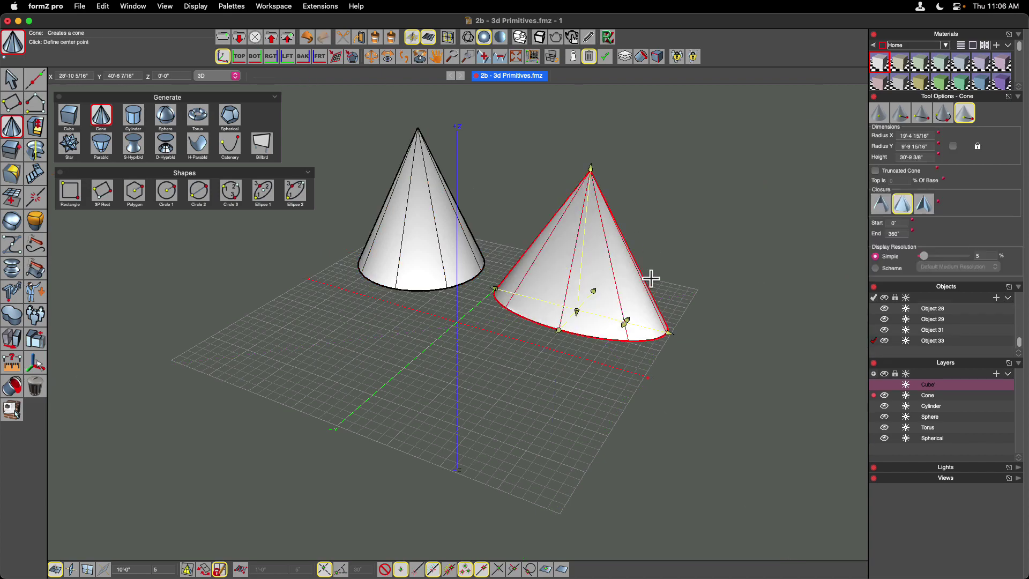
- Select both cones, show their editing controls, and clear the selection
scroll(651, 278, "right", 10)
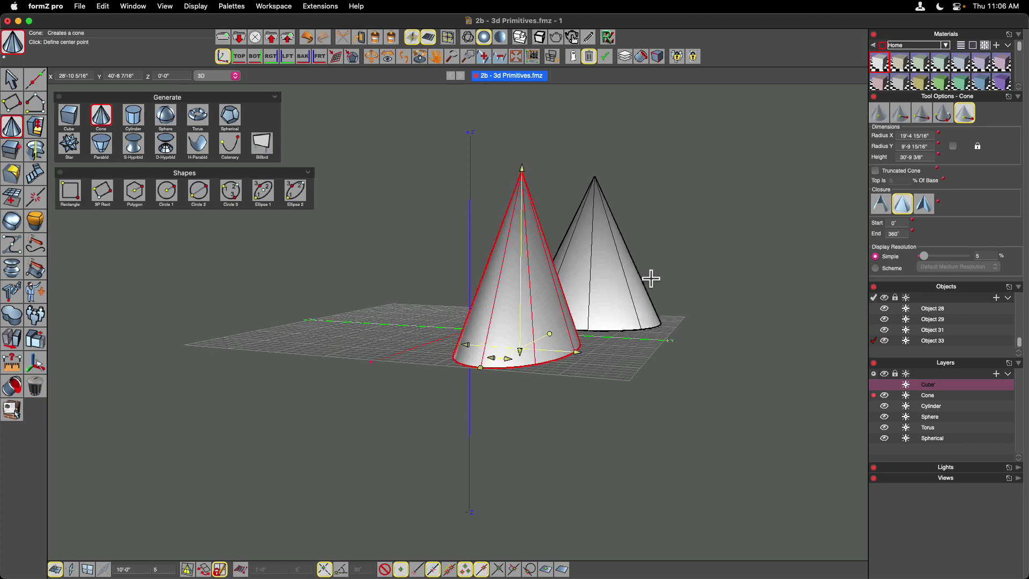
scroll(651, 279, "right", 10)
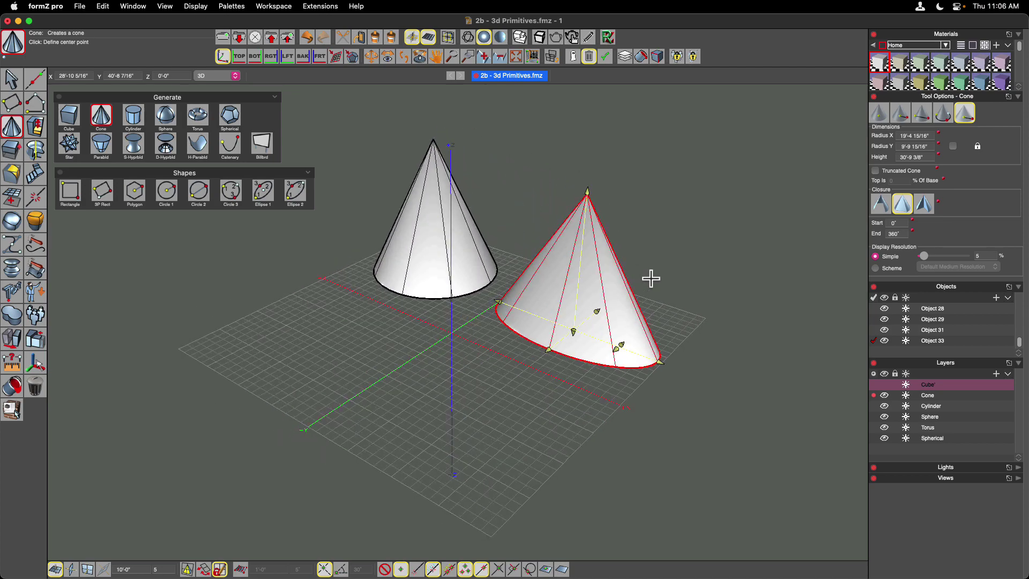
scroll(651, 279, "right", 2)
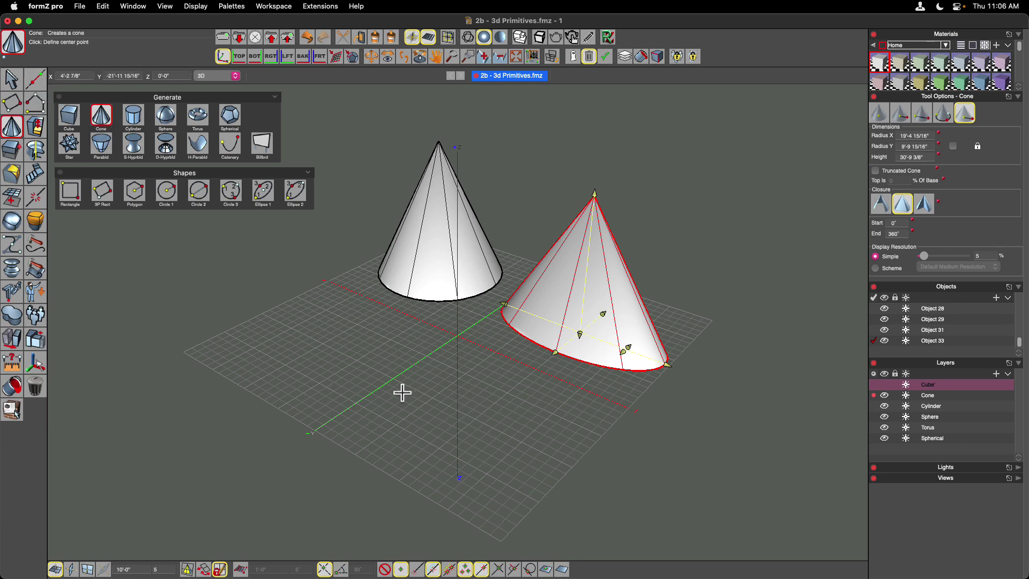
key("super+a")
right_click(566, 287)
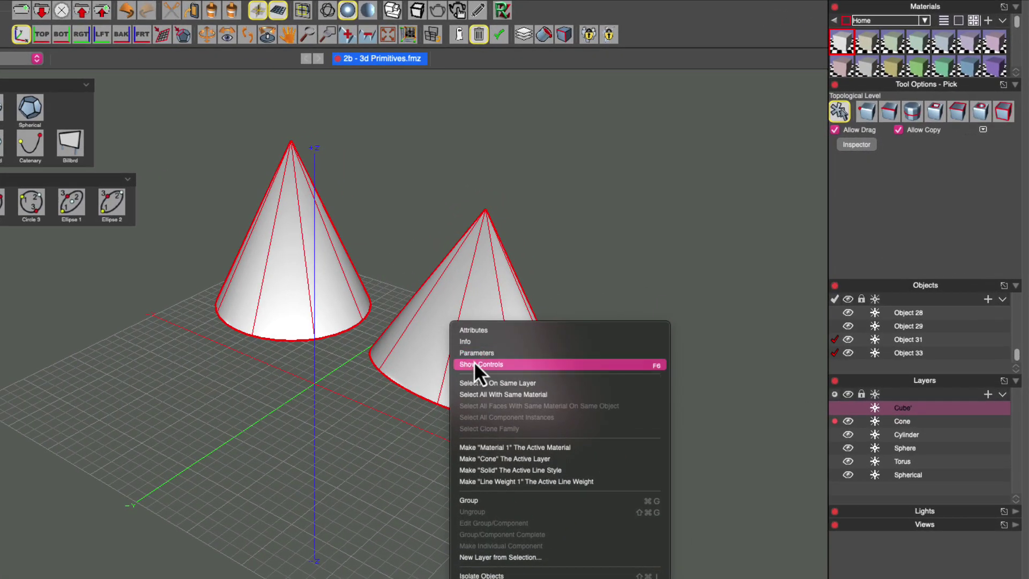
left_click(474, 366)
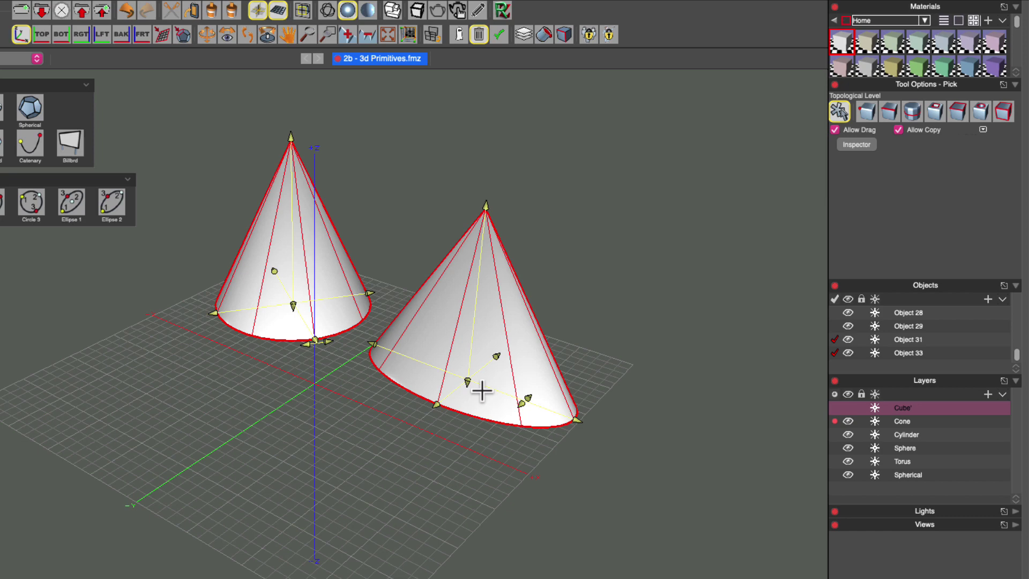
key("Escape")
- Cut the circular cone back to an end angle of 234° and remove a wedge from the elliptical cone using their end-angle controls
left_click_drag(305, 349, 214, 289)
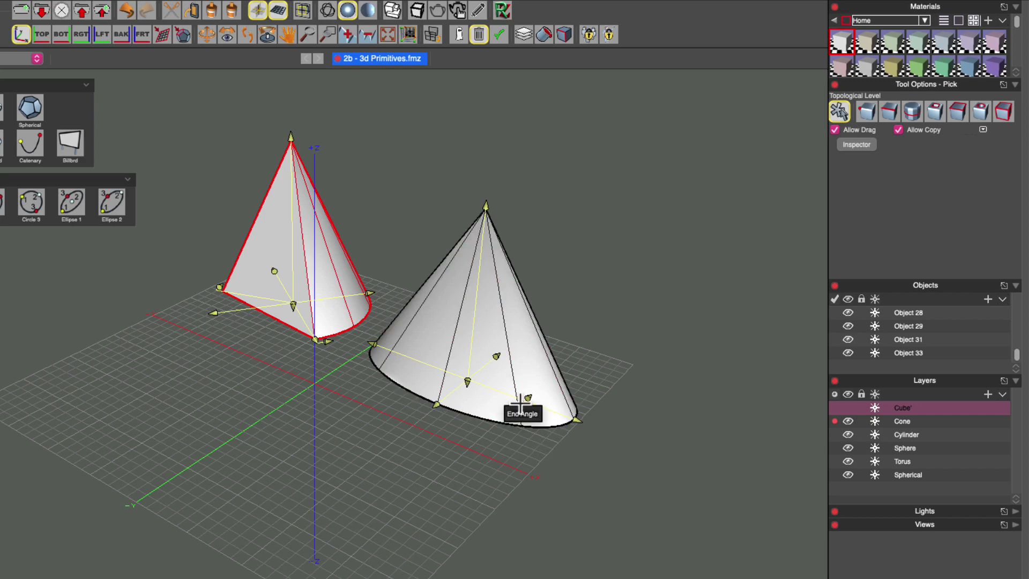
left_click_drag(523, 405, 440, 444)
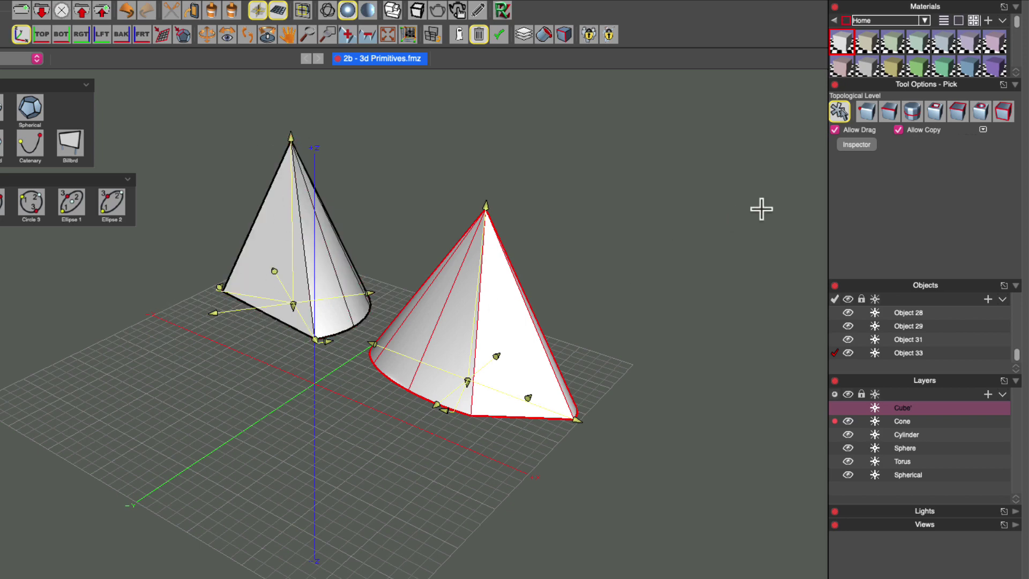
left_click(654, 301)
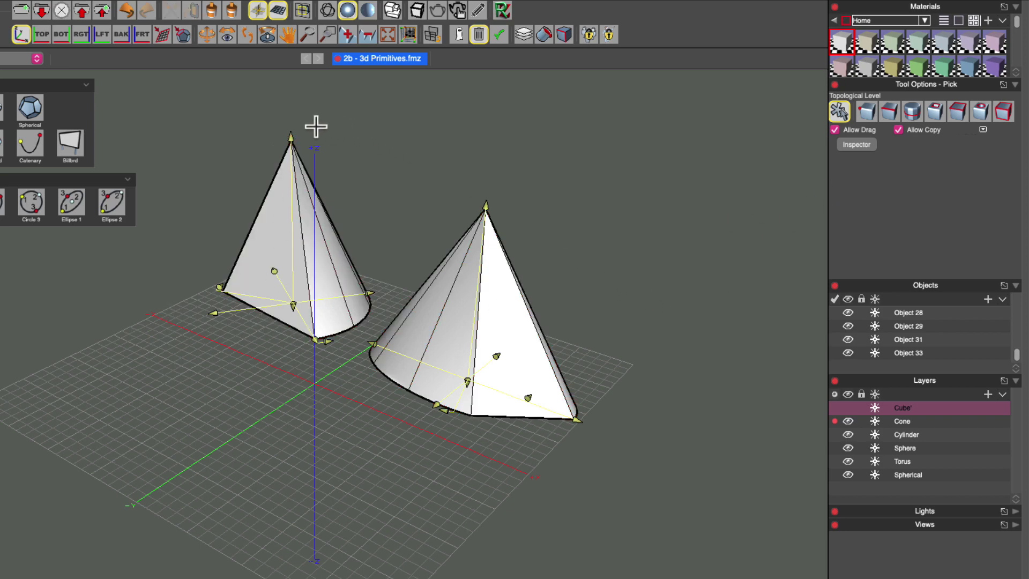
- Raise the circular cone to a height of about 36'-3" and open its parameters in the Inspector, clear of the cones
mouse_move(292, 136)
left_mouse_down()
mouse_move(298, 177)
mouse_move(299, 108)
mouse_move(297, 120)
left_mouse_up()
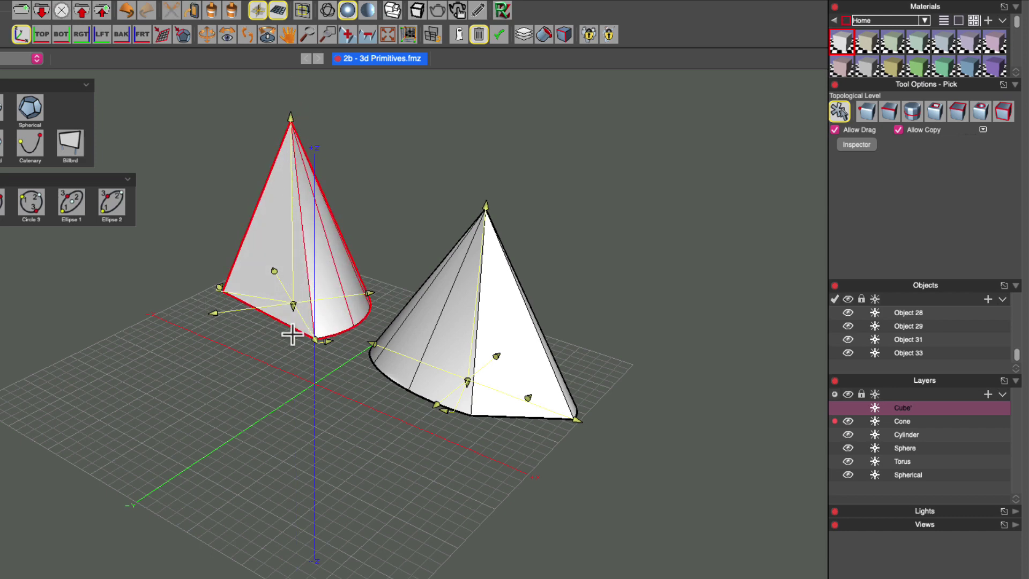
left_click(866, 147)
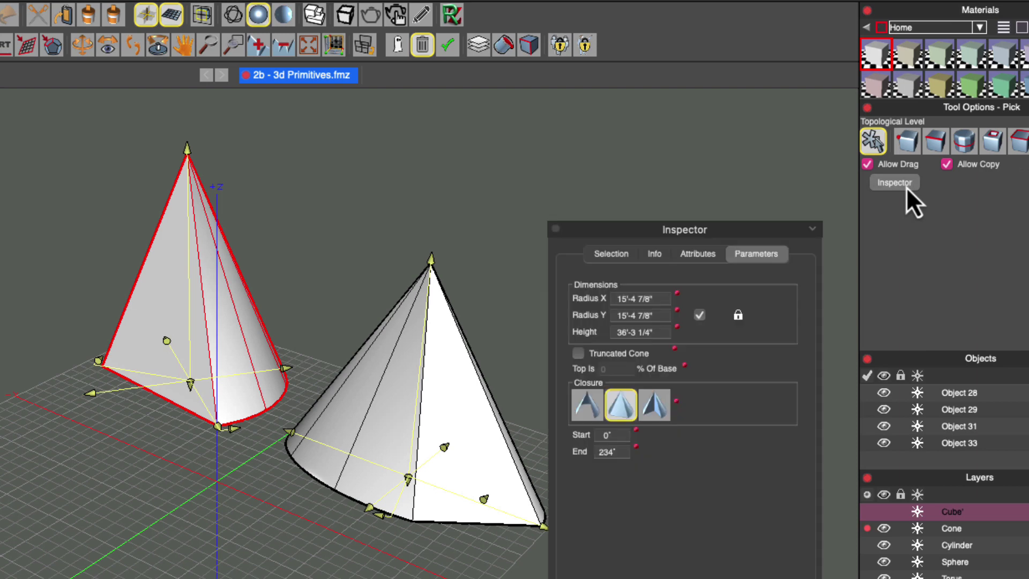
left_click_drag(788, 225, 794, 100)
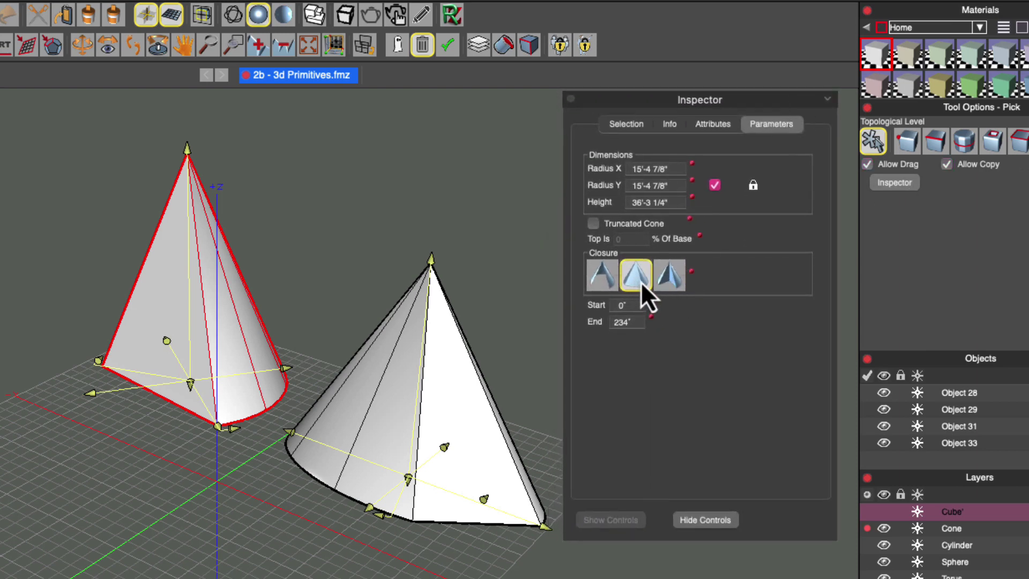
- Set the circular cone's closure to the solid with faces cut in to its axis, and widen its end angle to 247°
left_click(603, 279)
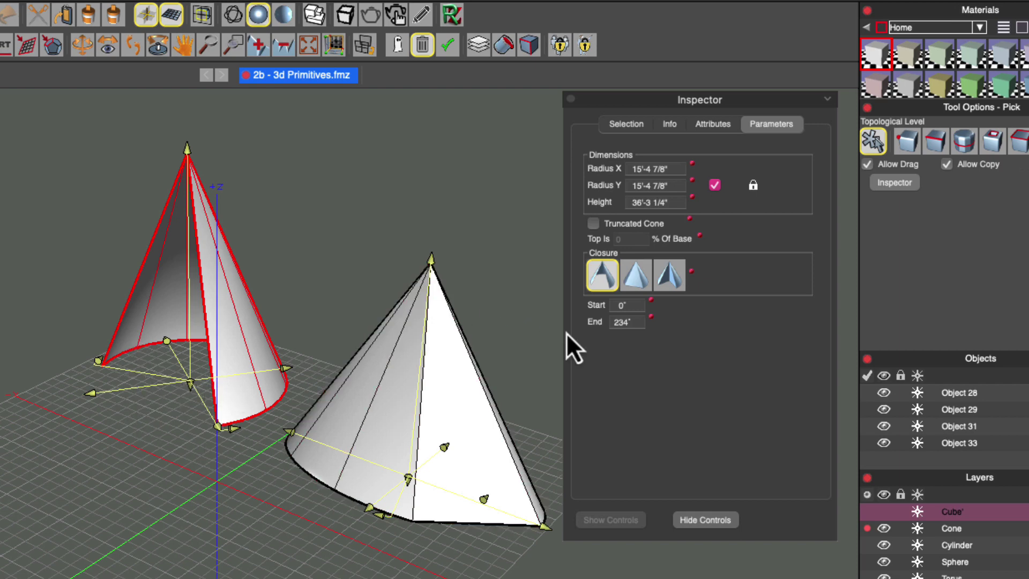
left_click(670, 276)
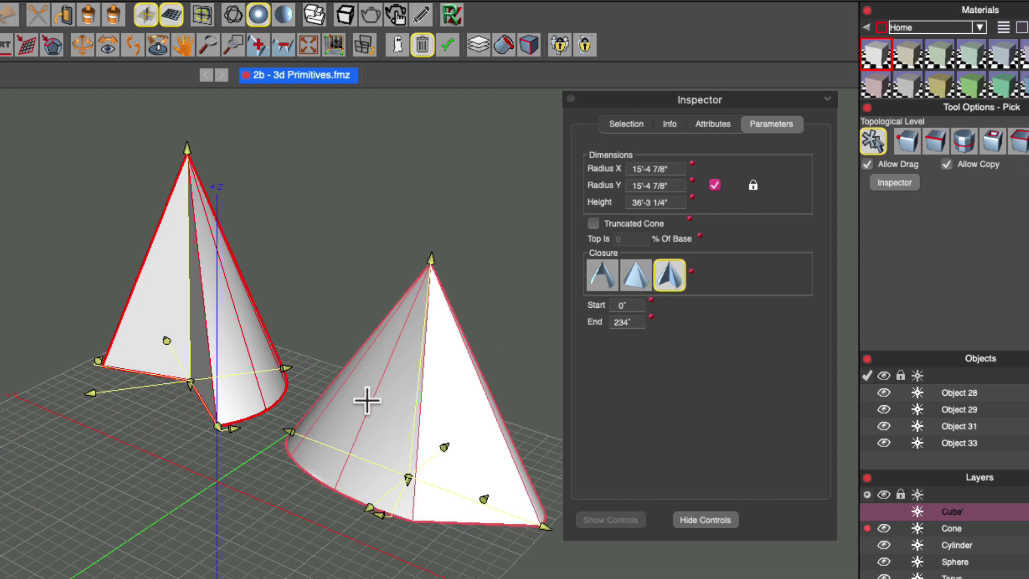
mouse_move(93, 368)
left_mouse_down()
mouse_move(96, 404)
mouse_move(114, 420)
mouse_move(80, 375)
mouse_move(97, 370)
mouse_move(105, 409)
mouse_move(88, 371)
left_mouse_up()
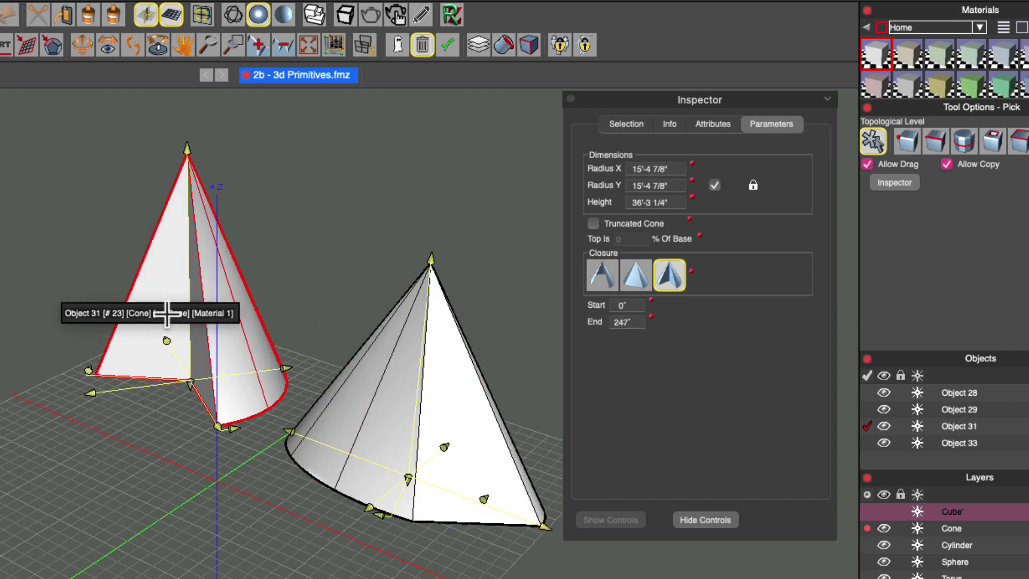
- Truncate the circular cone with its top at 25% of the base, and lower its height to about 12'-1"
left_click(594, 227)
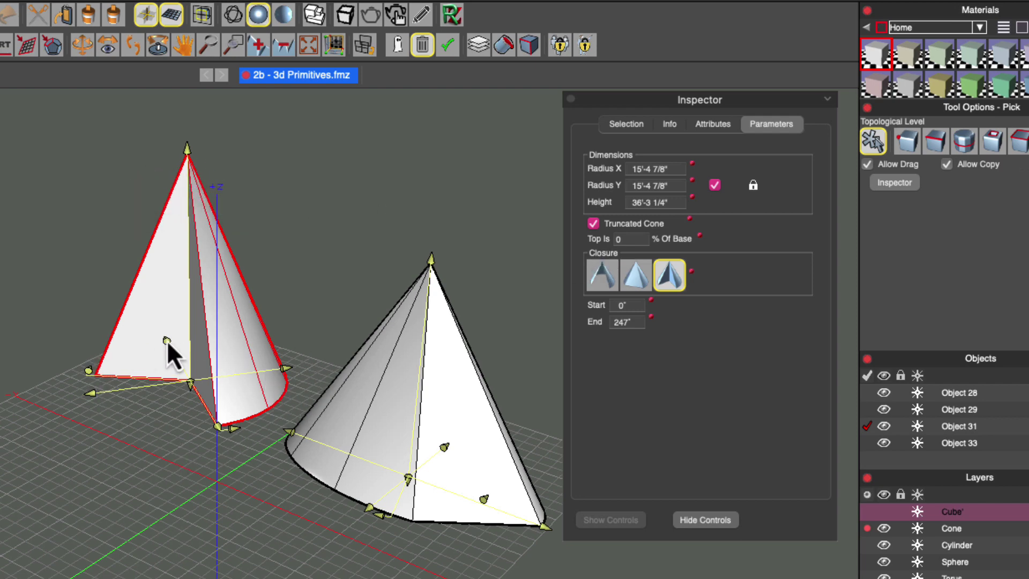
left_click(632, 241)
key("Return")
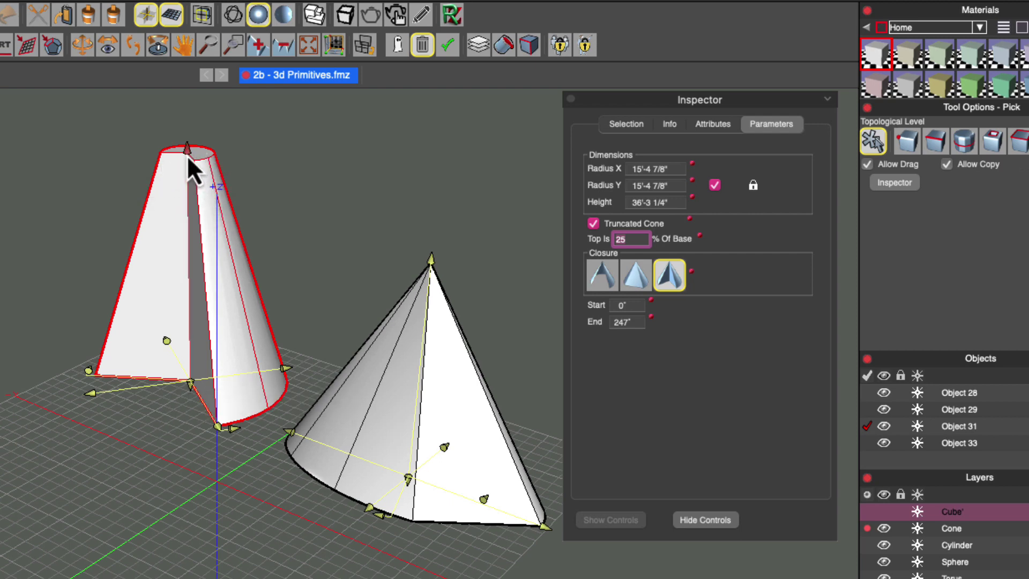
left_click_drag(188, 156, 226, 327)
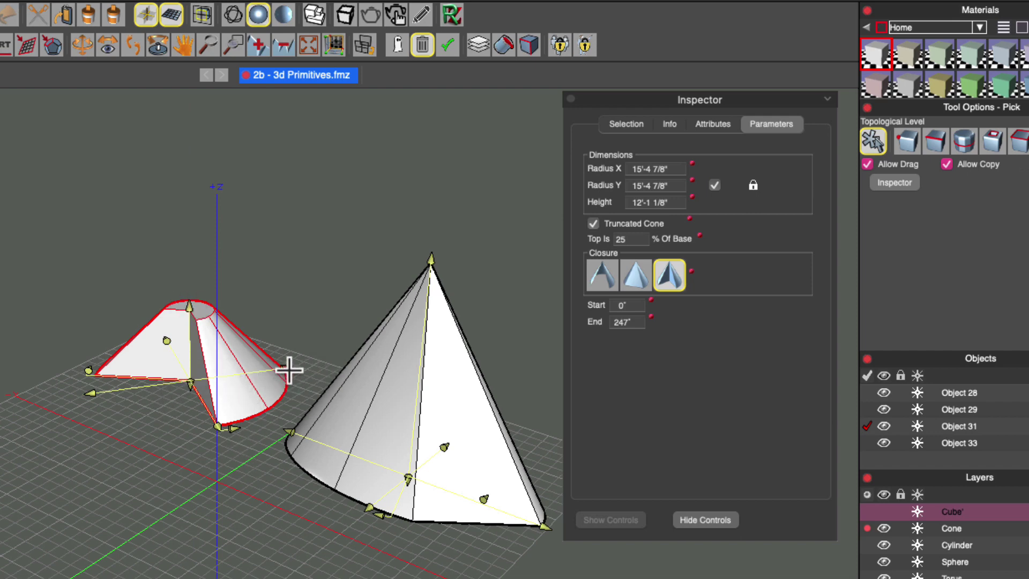
- Shrink the truncated cone's base radius by pulling its radius control in towards its axis
left_click_drag(289, 368, 270, 357)
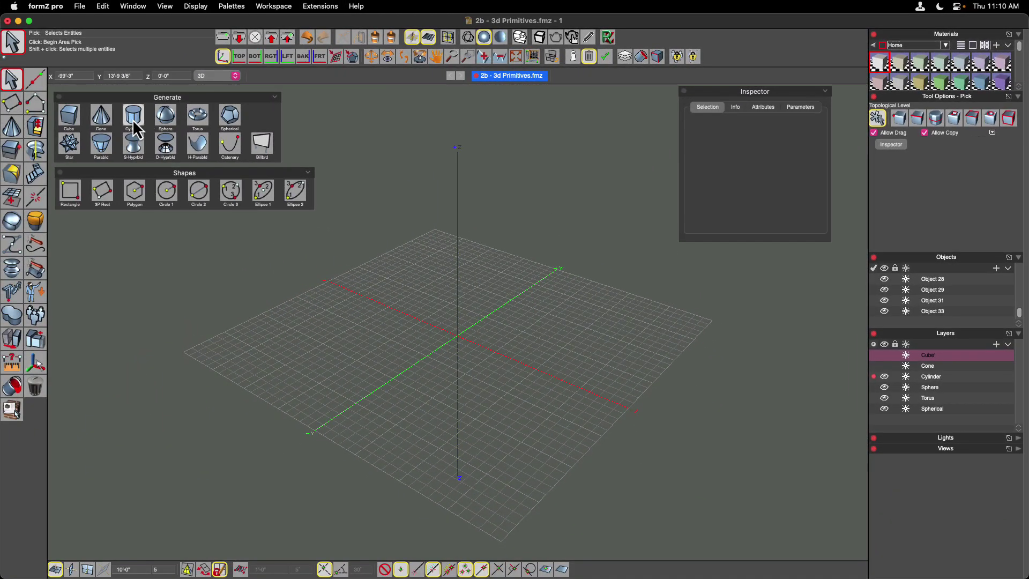
- Create a cylinder behind the origin with a radius of about 15'-0 1/2" and a height of about 29'-1 1/4"
left_click(134, 129)
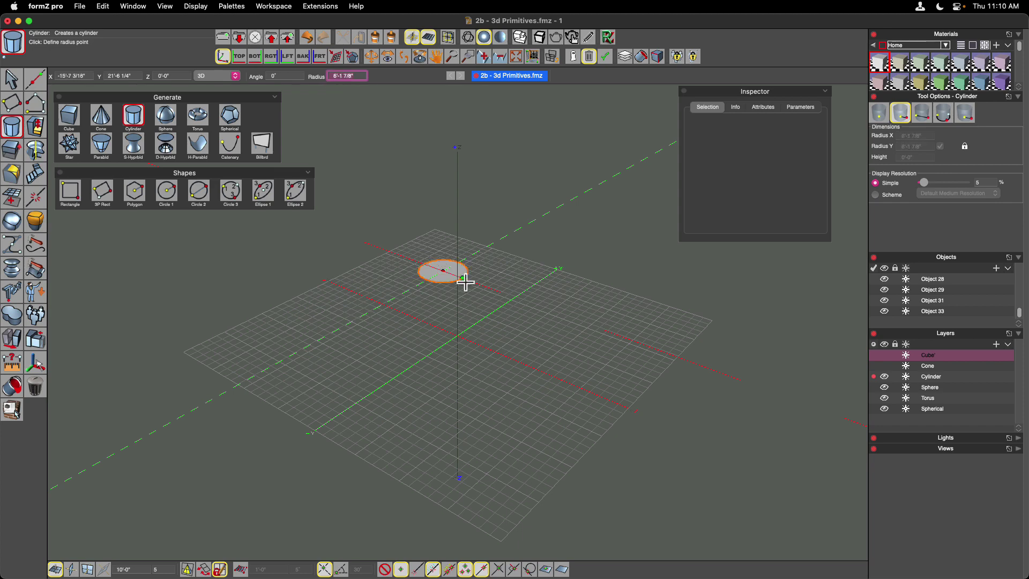
left_click(491, 289)
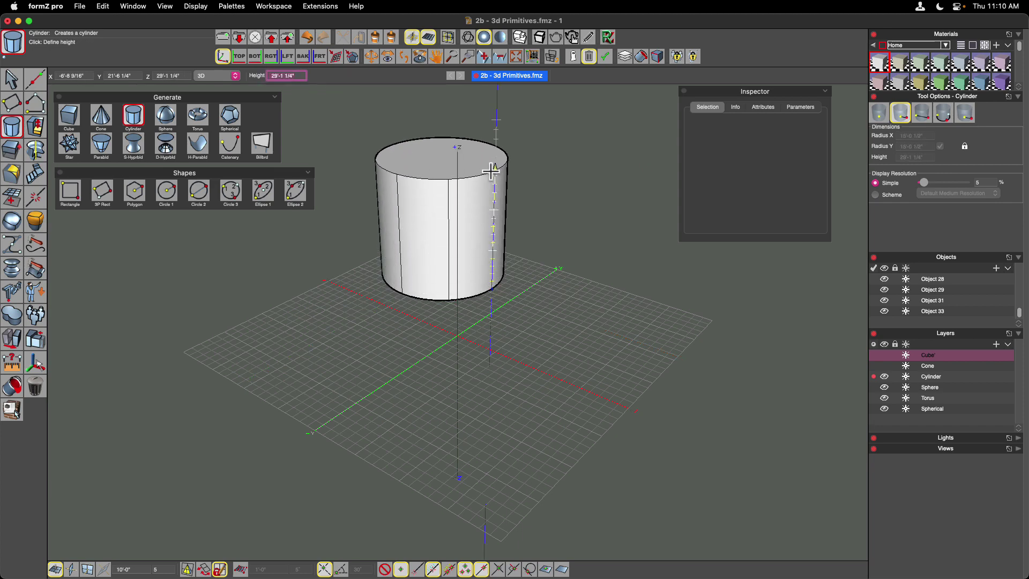
left_click(491, 172)
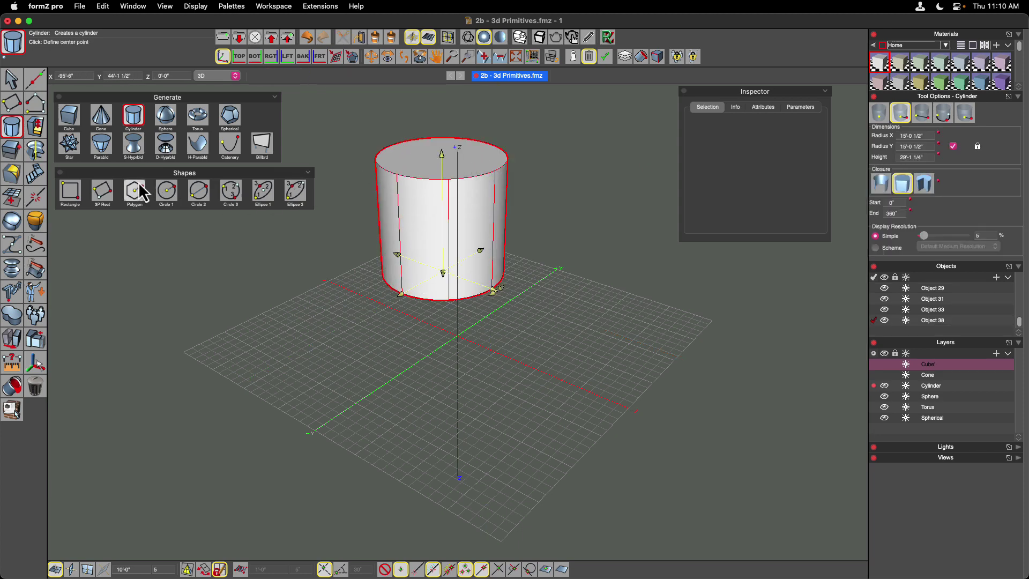
- Draw a centre-and-radius circle as a 3D extrusion in front of the cylinder, with about 13'-0 3/4" radius and 17'-5 3/4" height
left_click(166, 194)
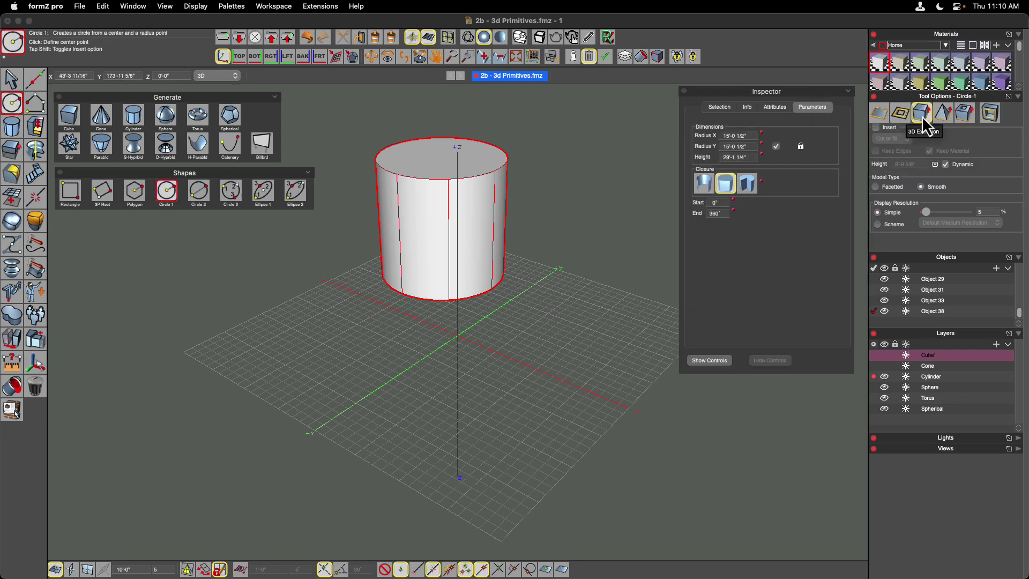
left_click(923, 122)
left_click(315, 353)
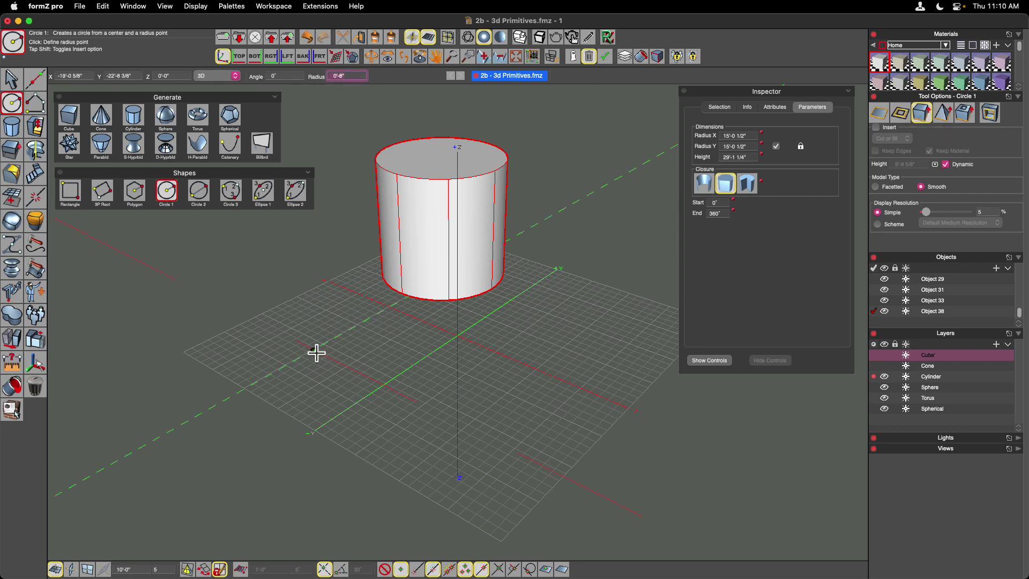
left_click(361, 372)
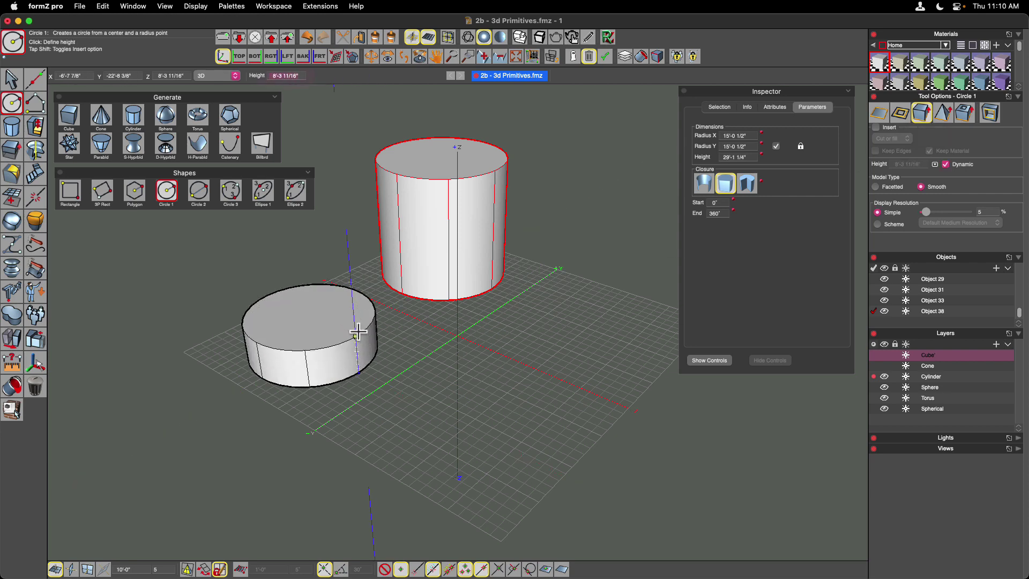
left_click(354, 292)
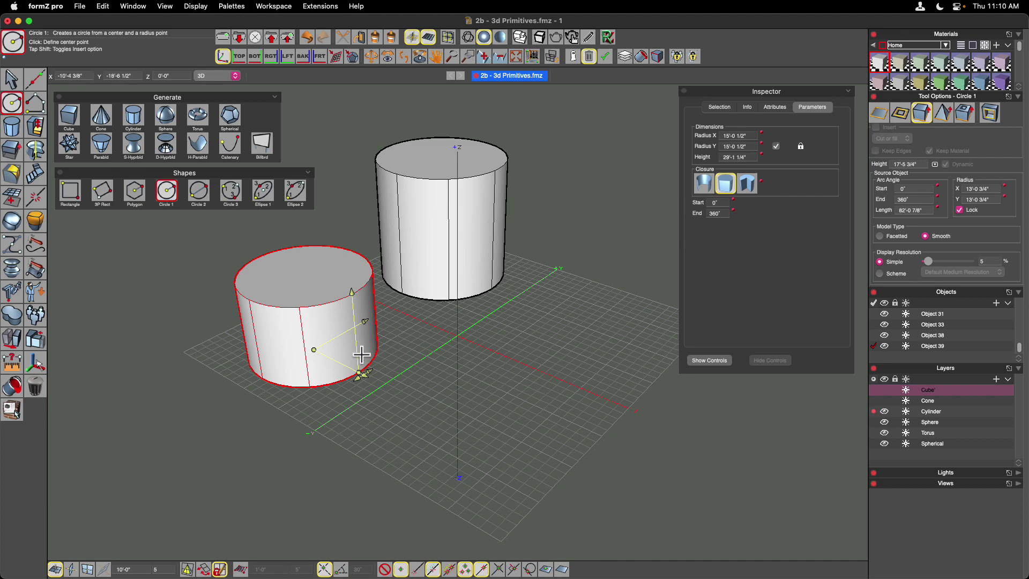
- Select both the cylinder and the extruded circle, and show their editing controls
left_click(13, 83)
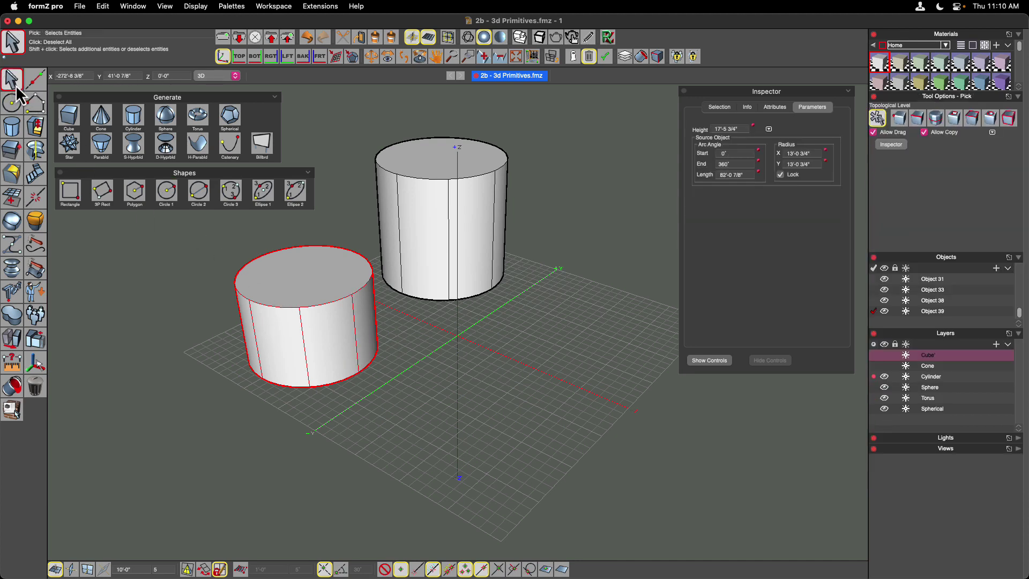
left_click_drag(471, 374, 346, 252)
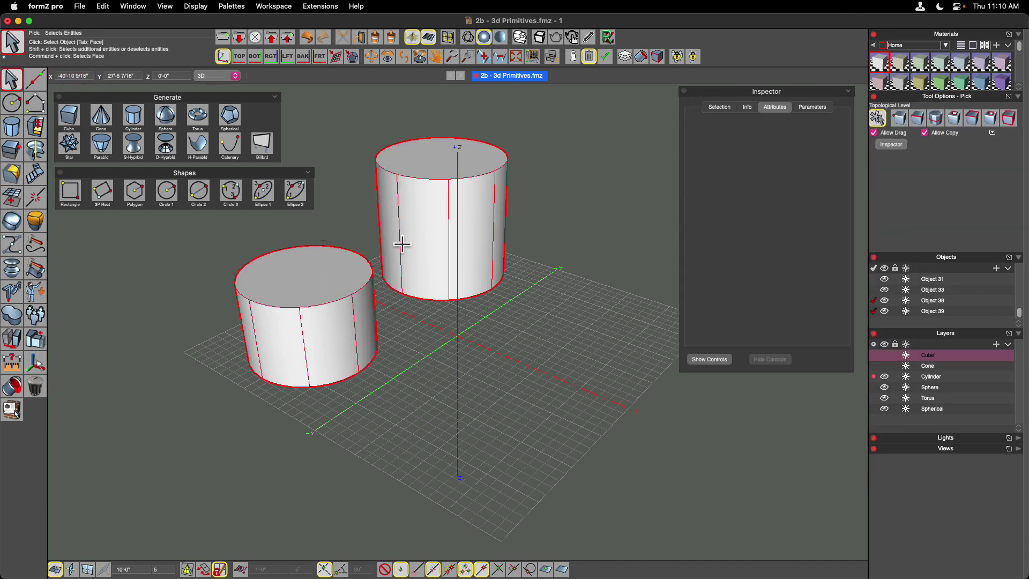
left_click(705, 360)
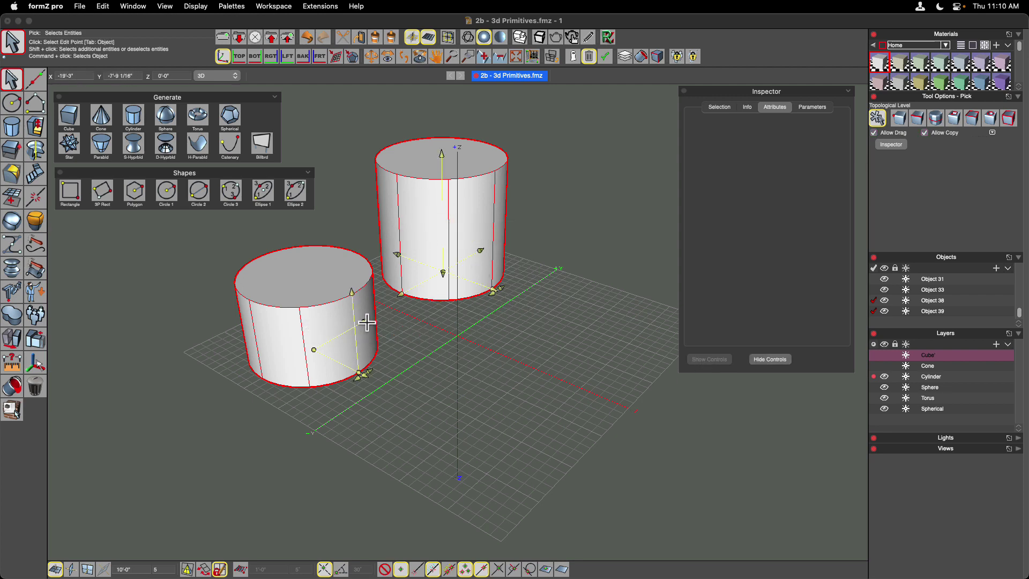
- Resize the extruded circle to about 12'-0 13/16" radius and 18'-8 1/2" height, and open its arc to an end angle of 300°
mouse_move(368, 322)
left_mouse_down()
mouse_move(343, 332)
mouse_move(357, 338)
mouse_move(338, 350)
mouse_move(357, 327)
left_mouse_up()
mouse_move(344, 287)
left_mouse_down()
mouse_move(349, 299)
mouse_move(340, 285)
left_mouse_up()
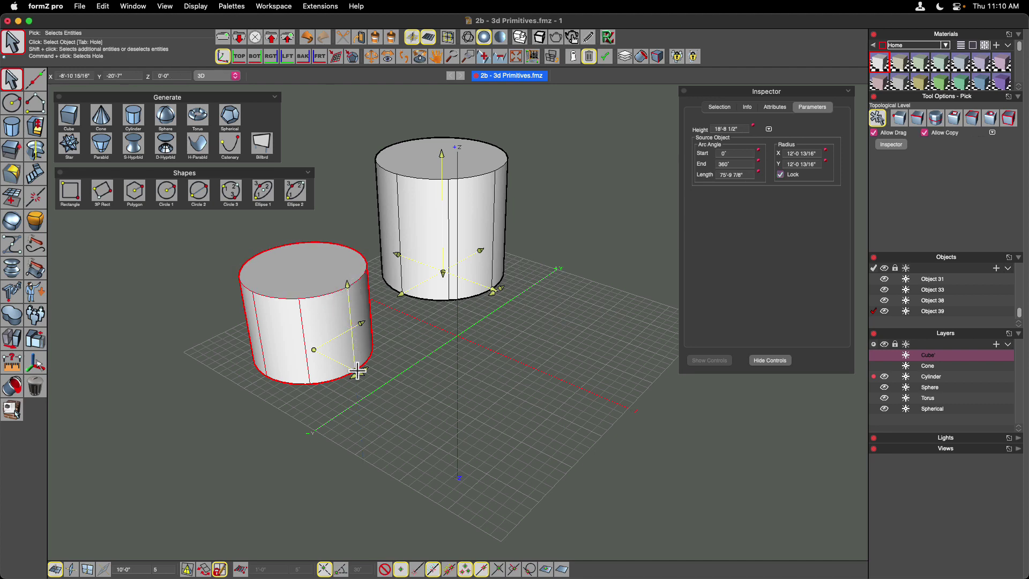
left_click_drag(353, 379, 299, 378)
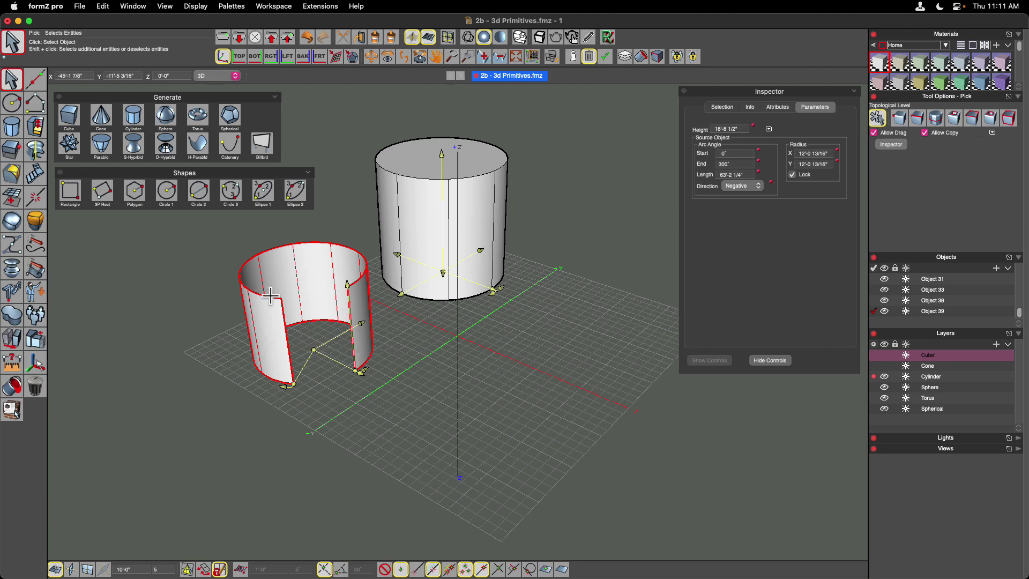
- Reduce the primitive cylinder to a radius of about 12'-8 11/16" and a height of about 27'-3 7/16" using its controls
left_click(424, 233)
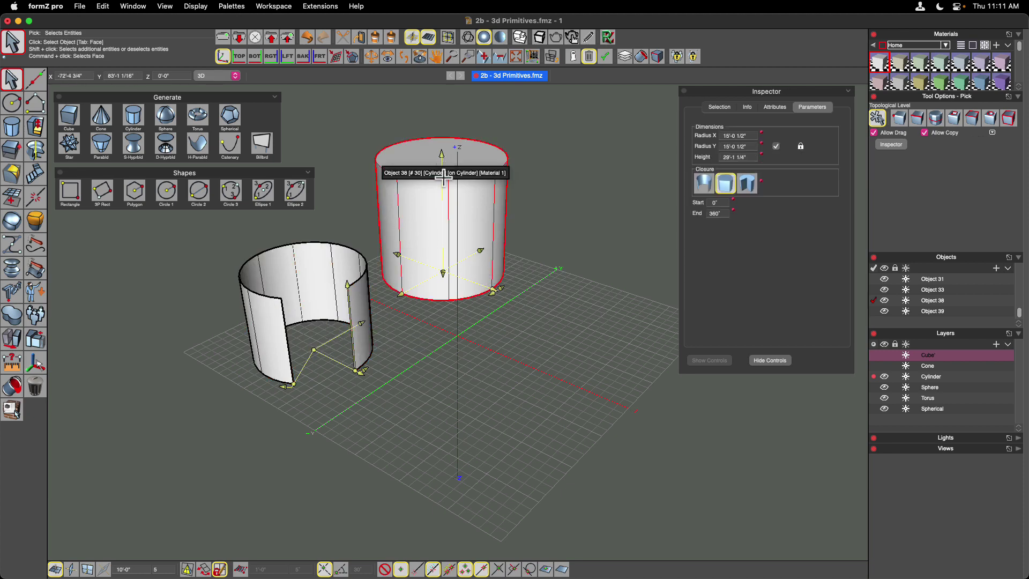
left_click(483, 253)
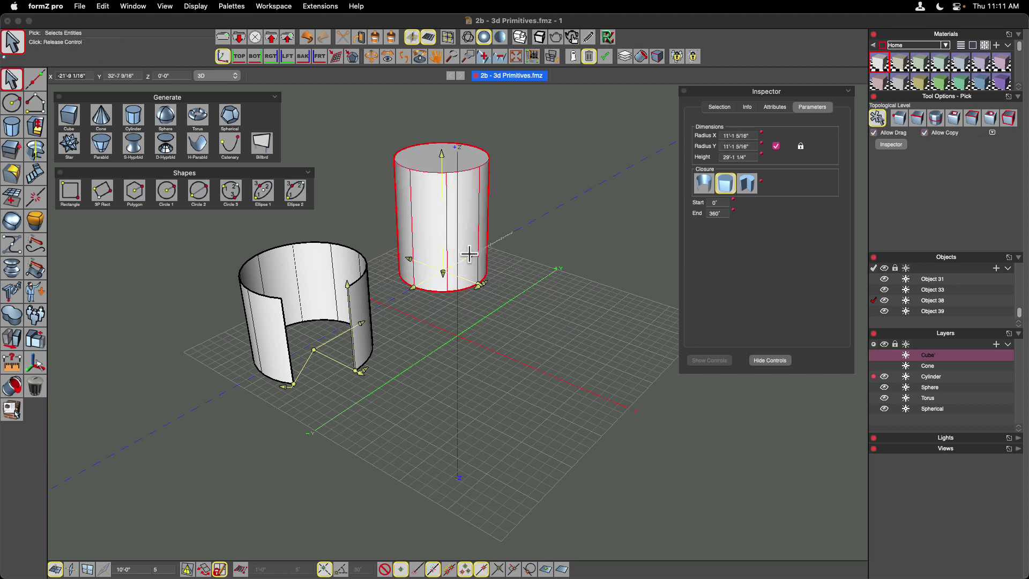
left_click(441, 207)
left_click(442, 160)
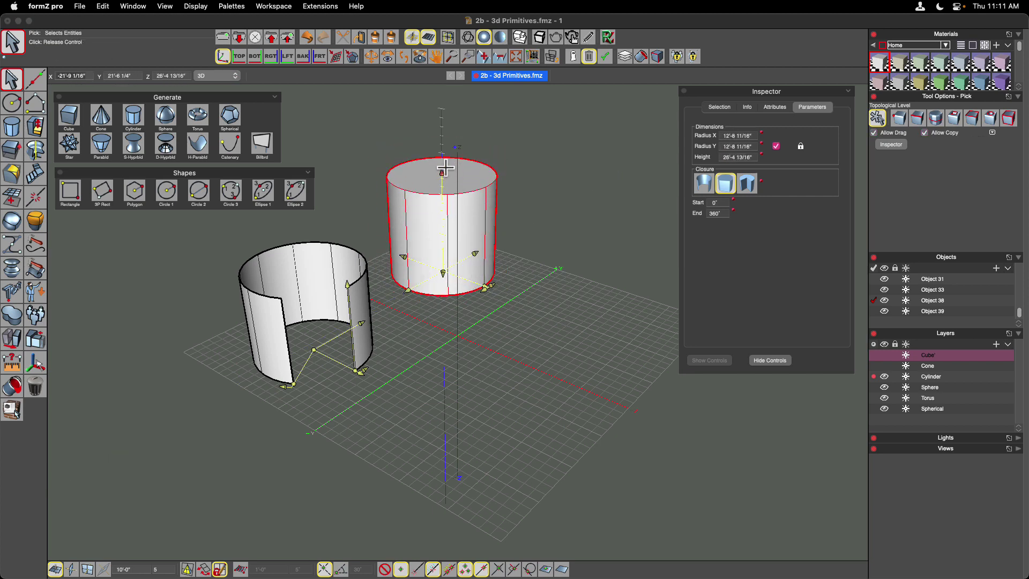
left_click(443, 170)
- Cut the primitive cylinder back to an end angle of 280° and try each closure, ending with faces cut in to its axis
left_click(487, 287)
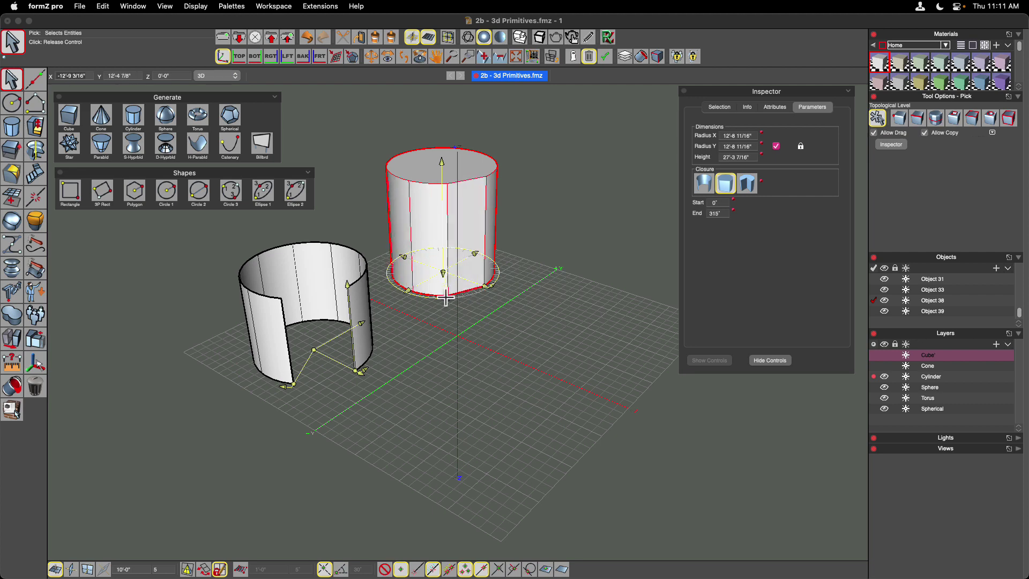
left_click(409, 293)
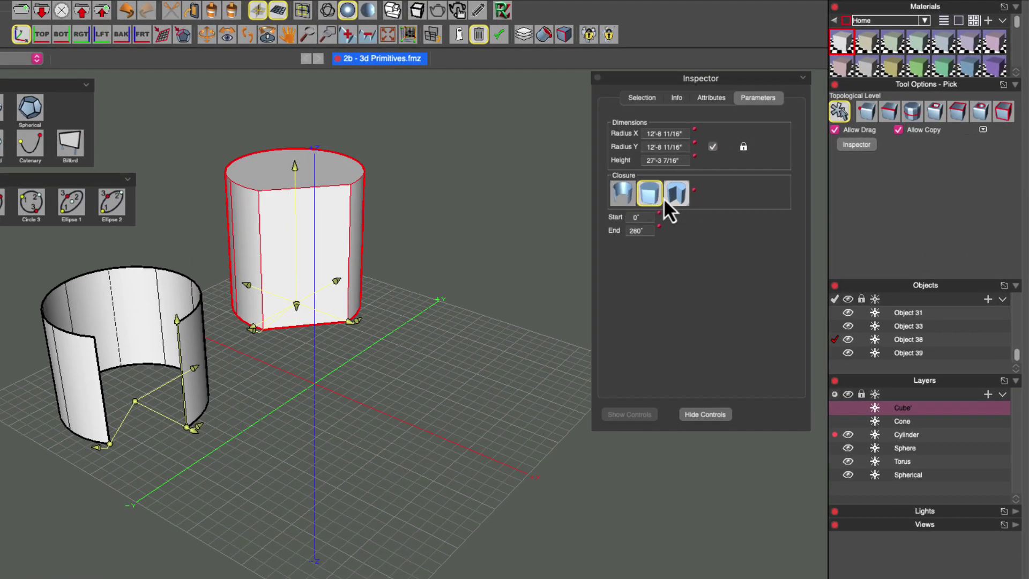
left_click(625, 198)
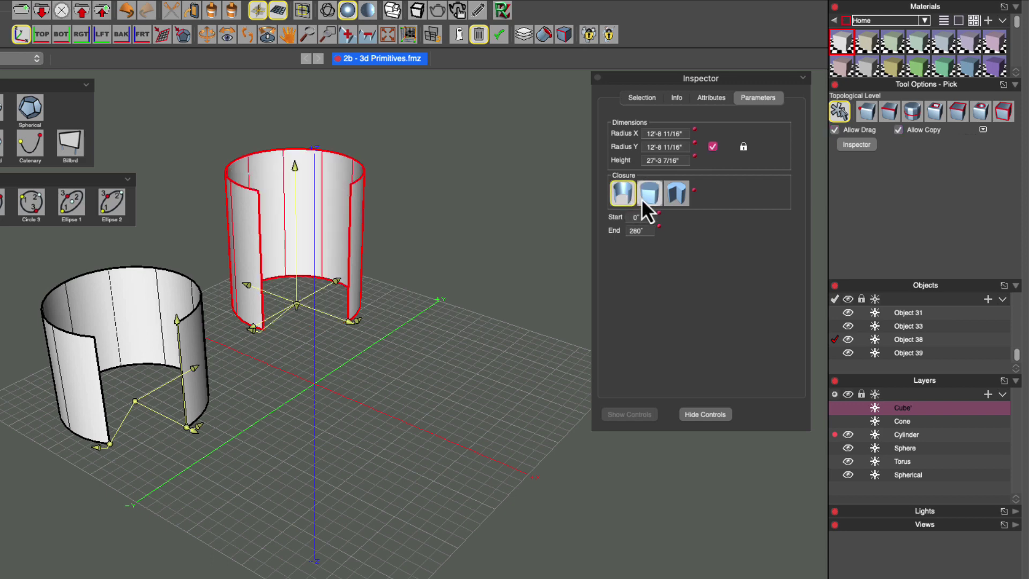
left_click(645, 198)
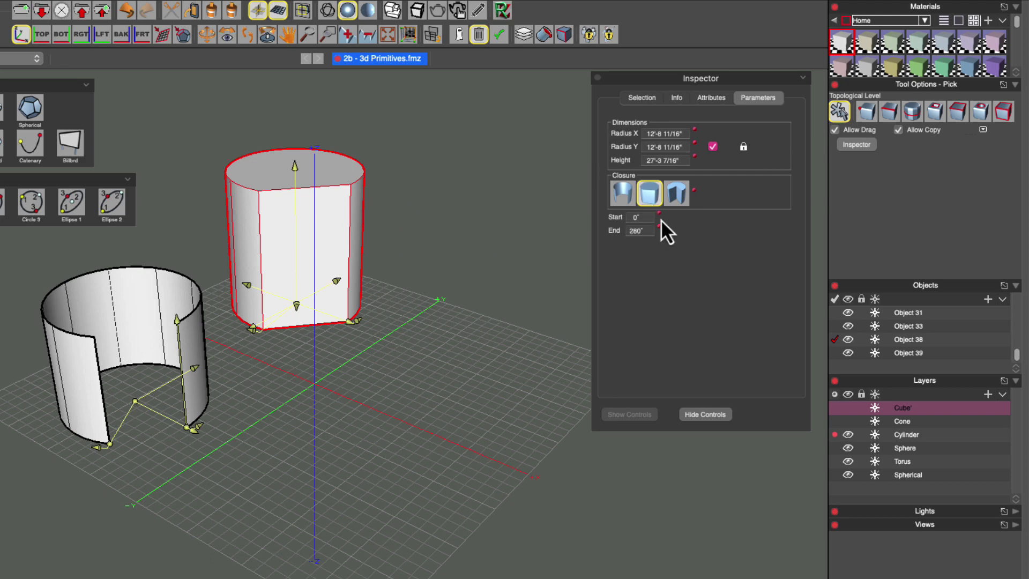
left_click(678, 198)
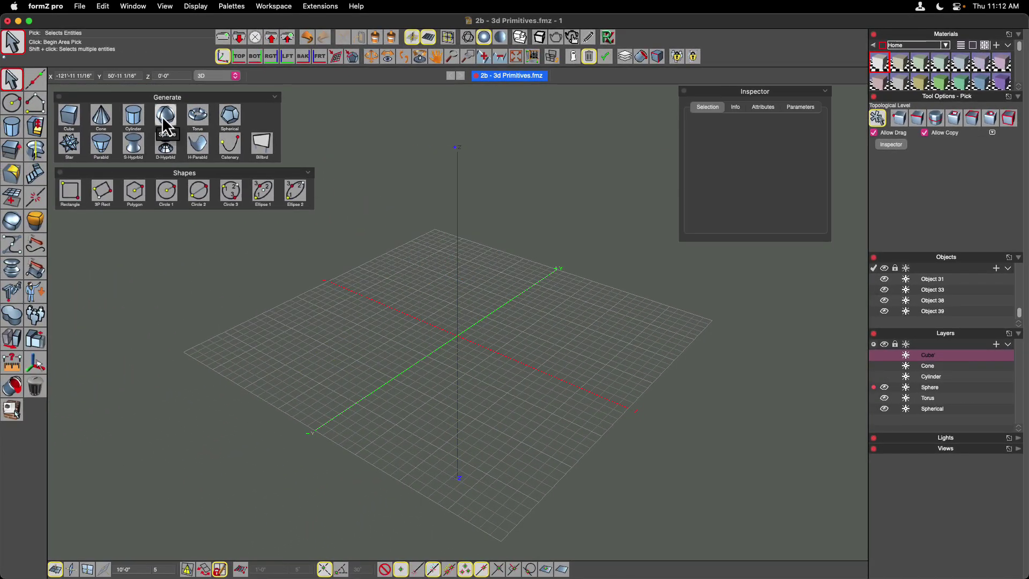
- Create a sphere behind the origin with a radius of about 15'-0 15/16"
left_click(166, 121)
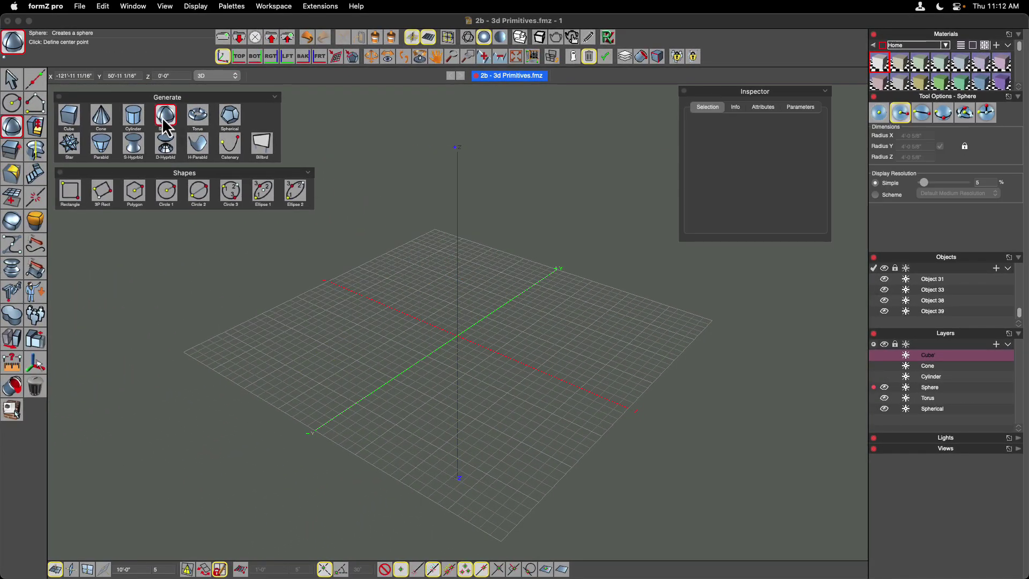
left_click(444, 275)
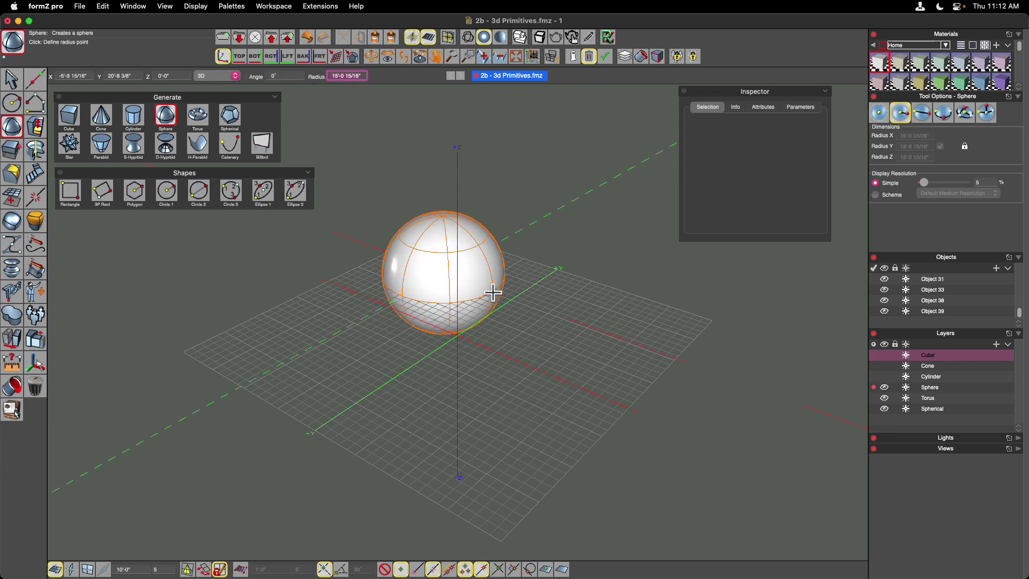
left_click(492, 293)
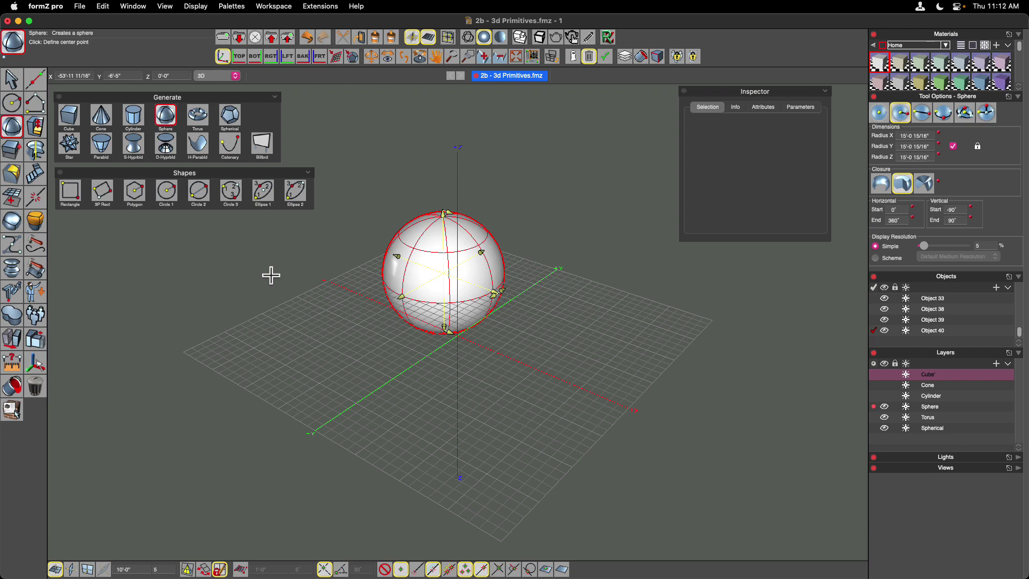
- Add two more spheres near the grid's edges, with radii of about 14'-6 3/8" and 15'-6 11/16"
left_click(461, 307)
left_click(300, 351)
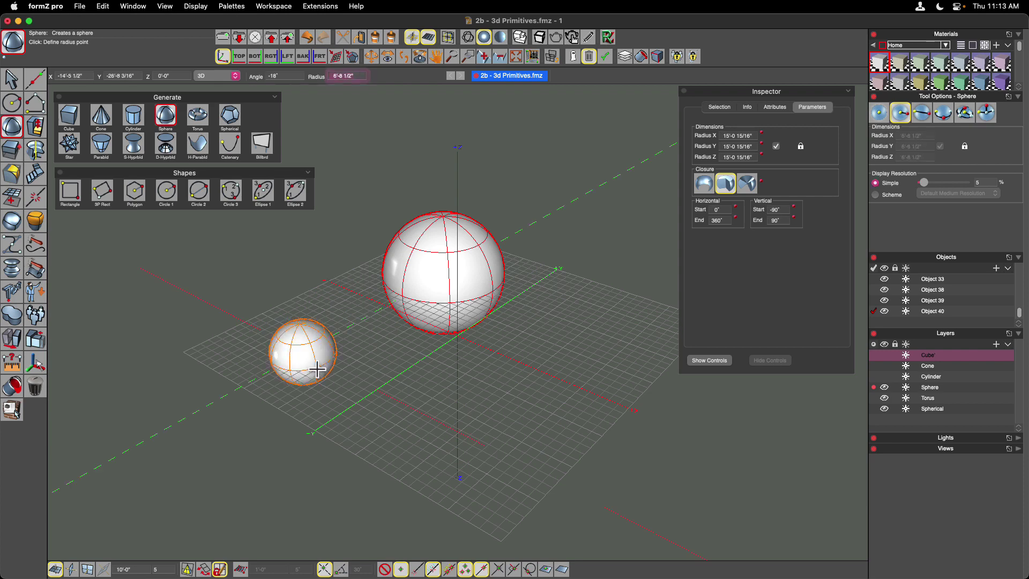
left_click(354, 377)
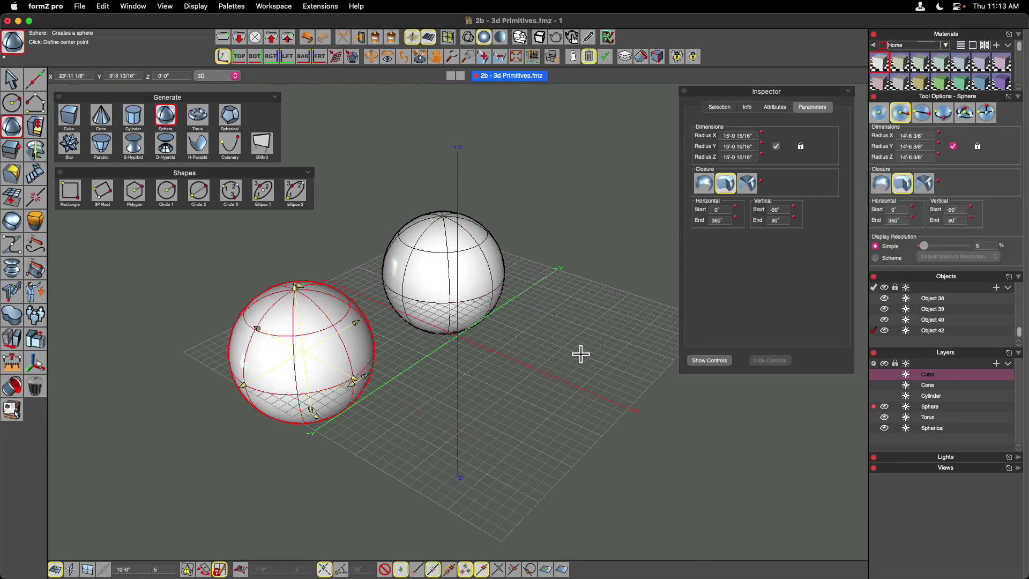
left_click(604, 336)
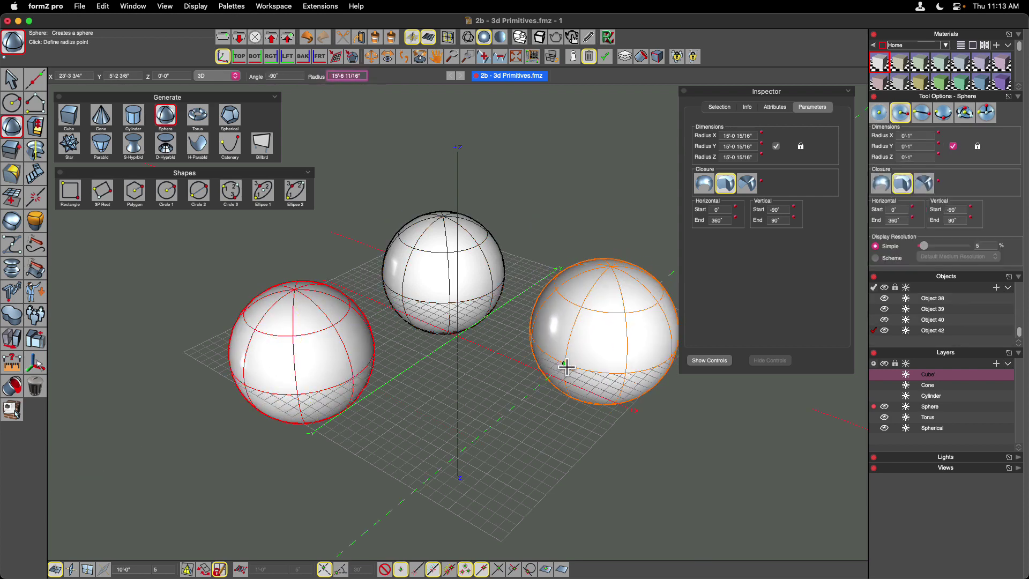
left_click(567, 368)
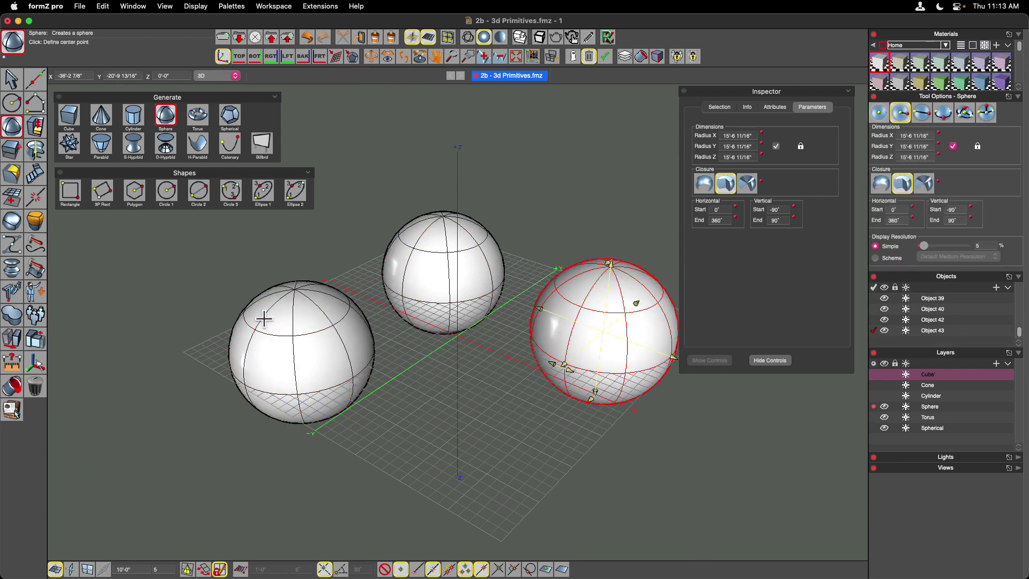
- Select all three spheres and show their editing controls
left_click(11, 79)
left_click_drag(647, 236, 294, 398)
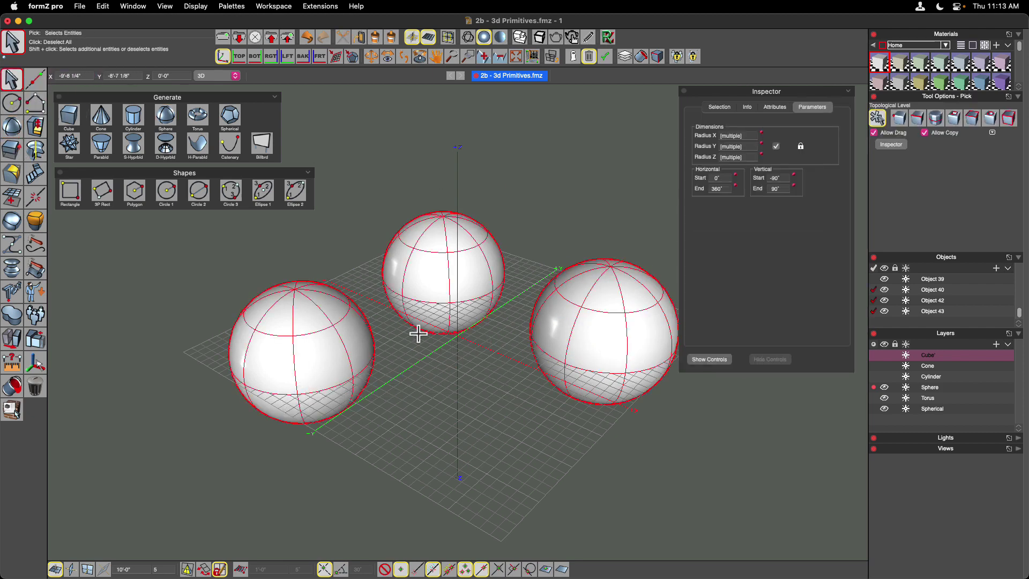
left_click(709, 359)
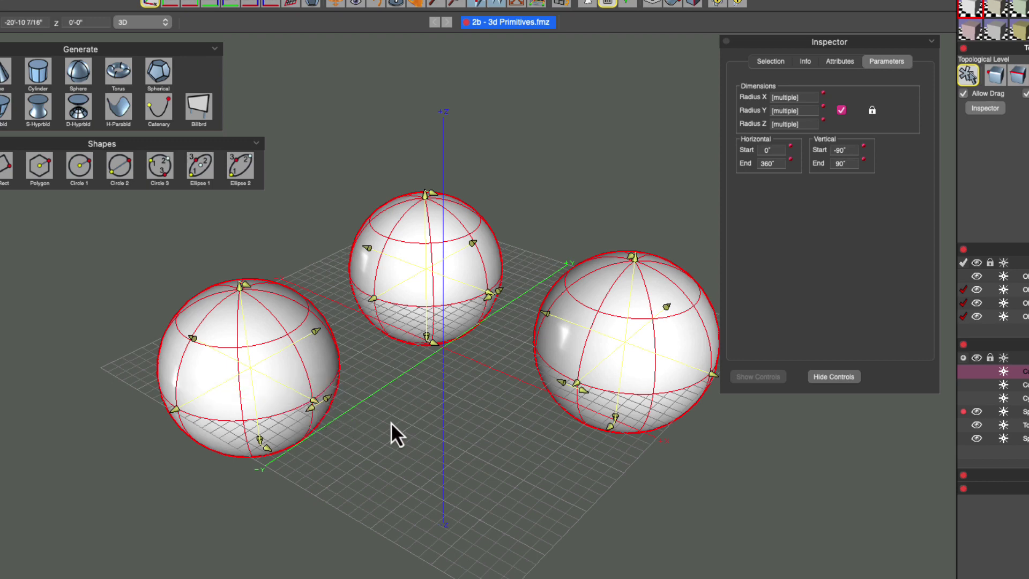
- Set the 14'-6 3/8" sphere's closure to an open surface and cut its horizontal end angle back to 296°
left_click(463, 397)
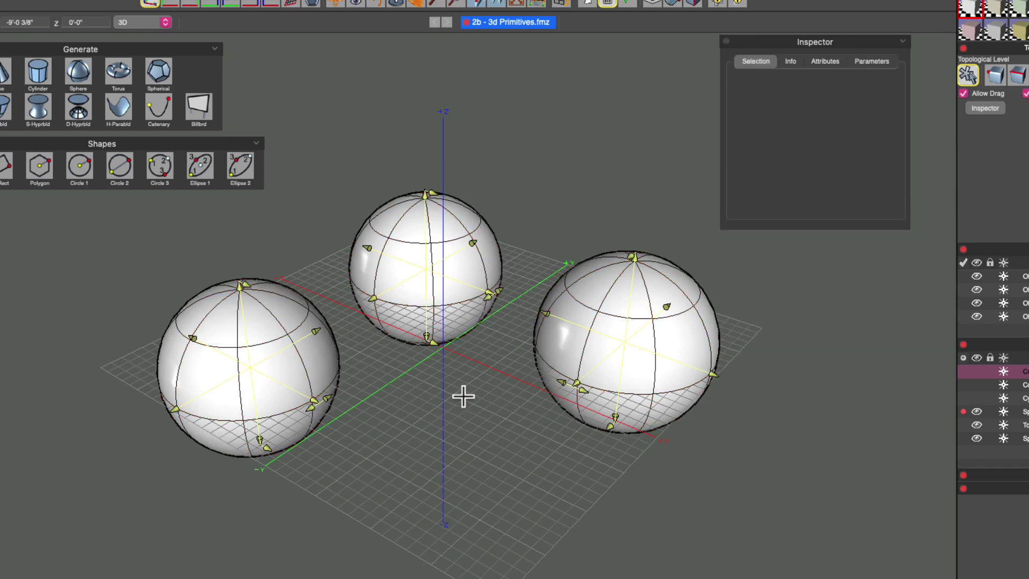
left_click(298, 366)
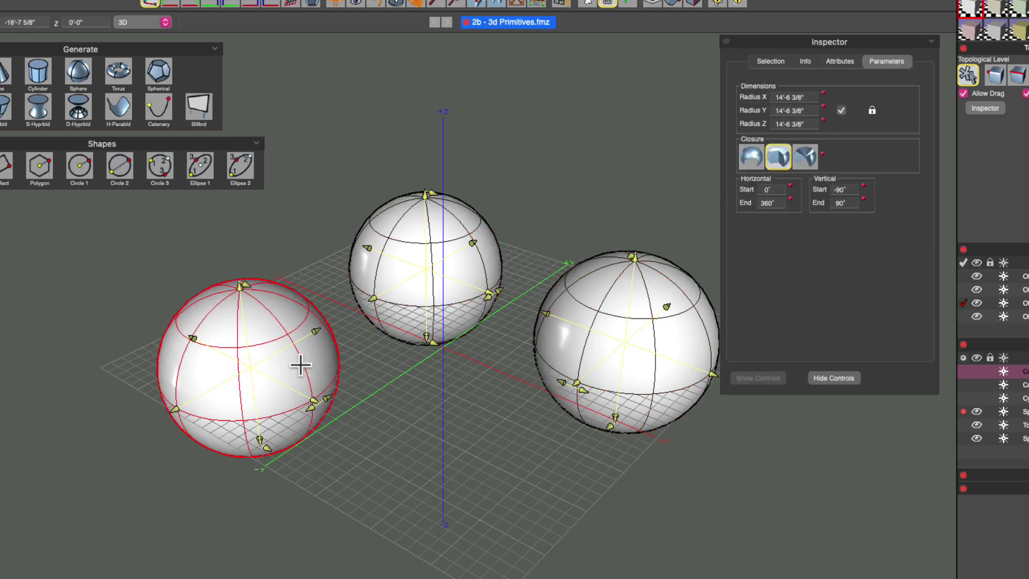
left_click(751, 161)
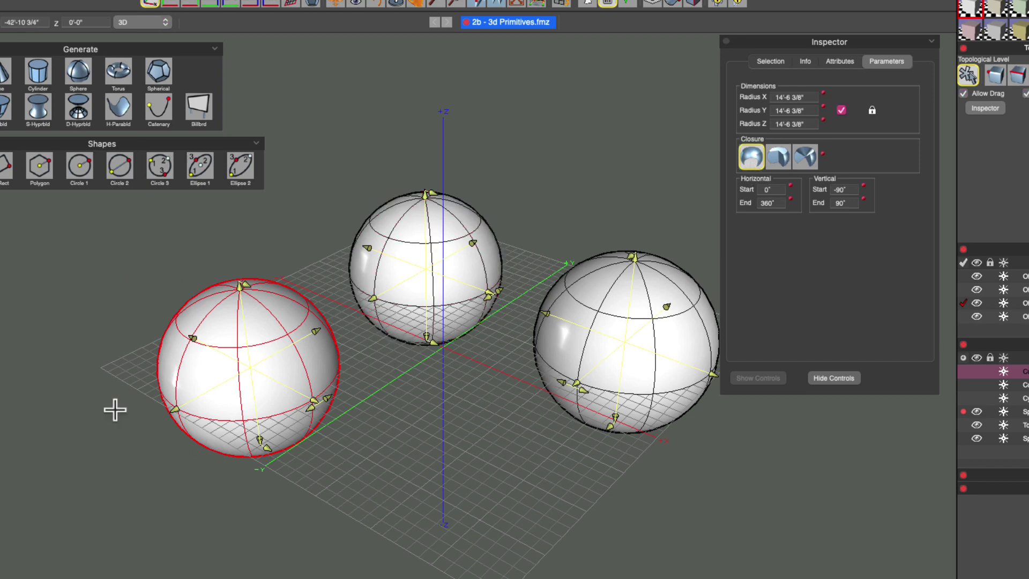
left_click_drag(280, 402, 213, 435)
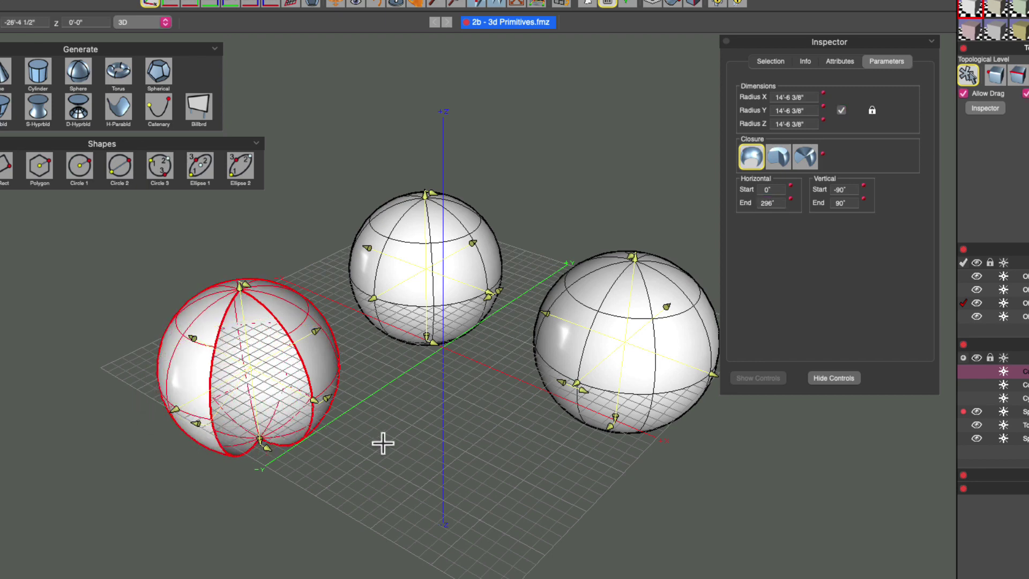
- Cut the solid rear sphere's horizontal end angle back to 274° and display the objects smoothly shaded without edge lines
left_click(469, 276)
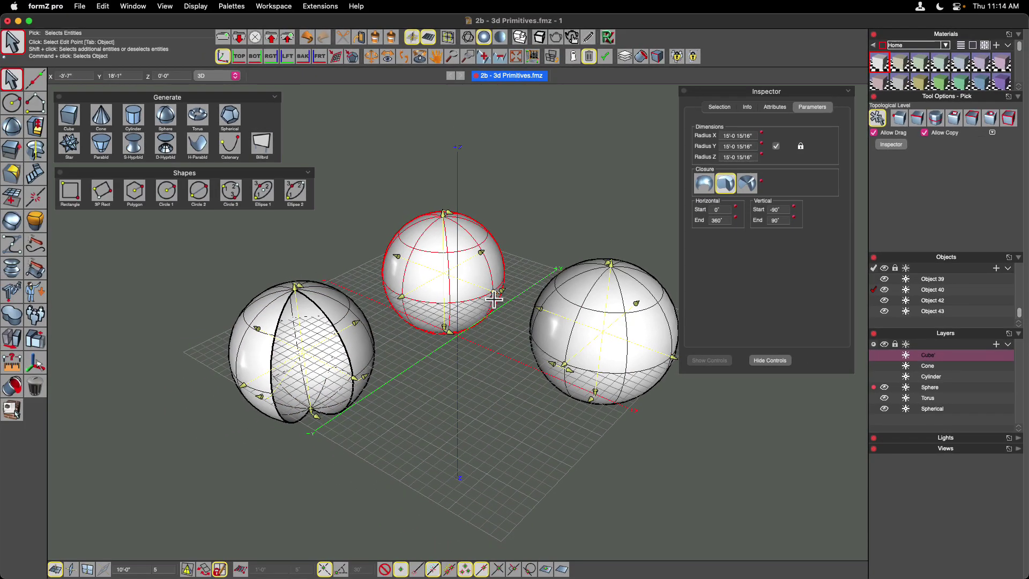
left_click_drag(493, 297, 408, 263)
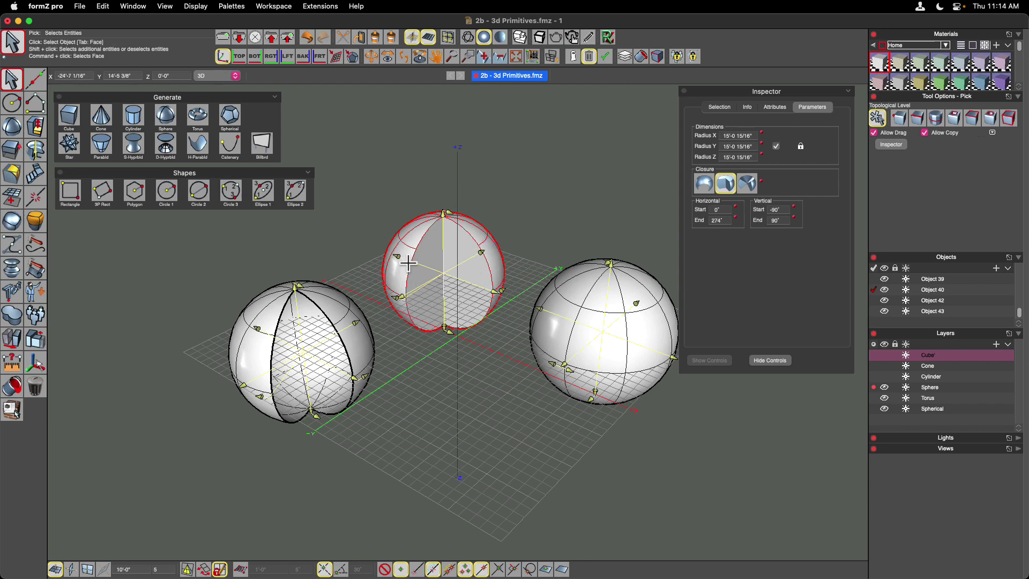
left_click(503, 43)
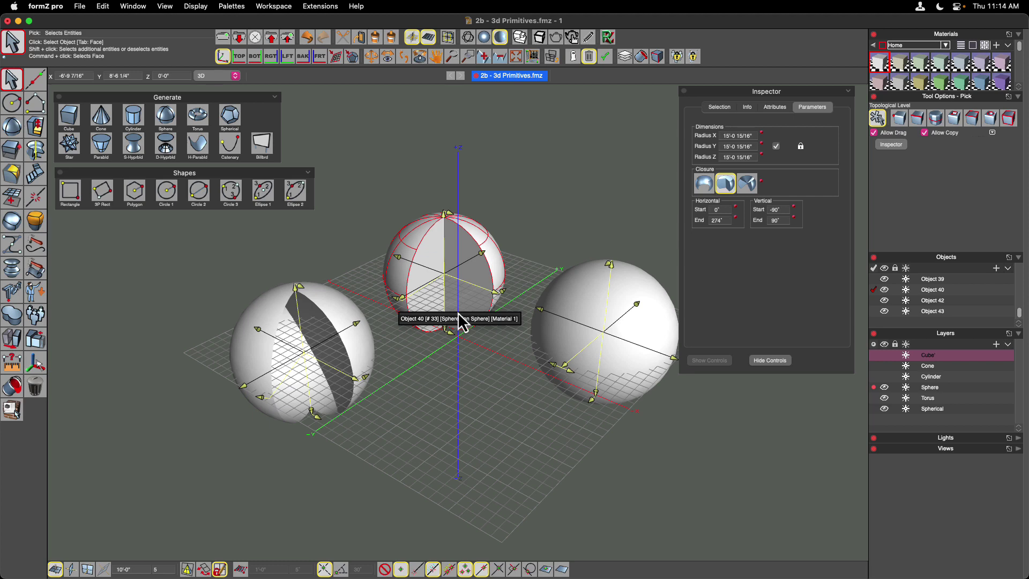
- Advance the open-surface sphere's horizontal start angle to 29°
left_click(367, 378)
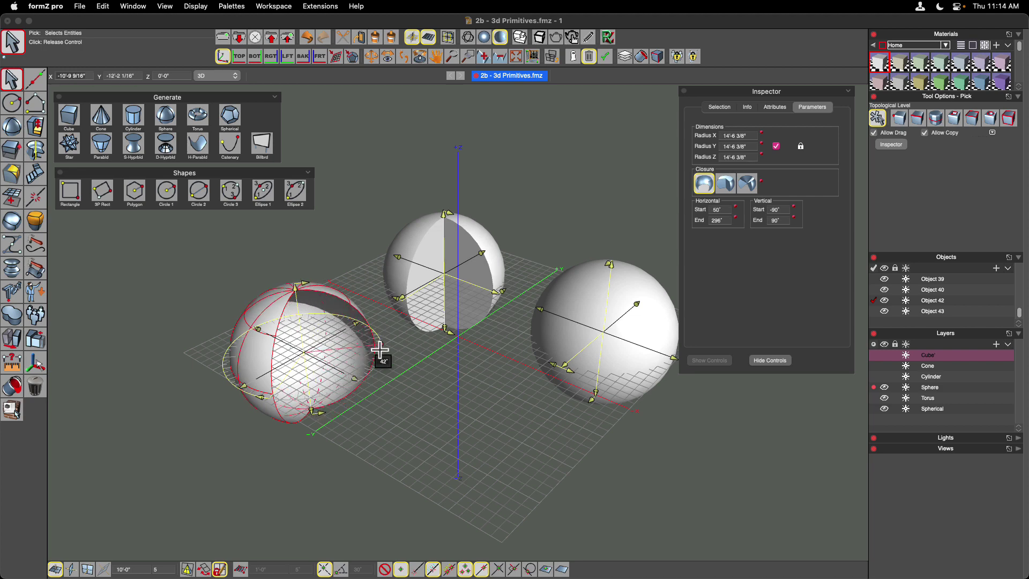
left_click(376, 361)
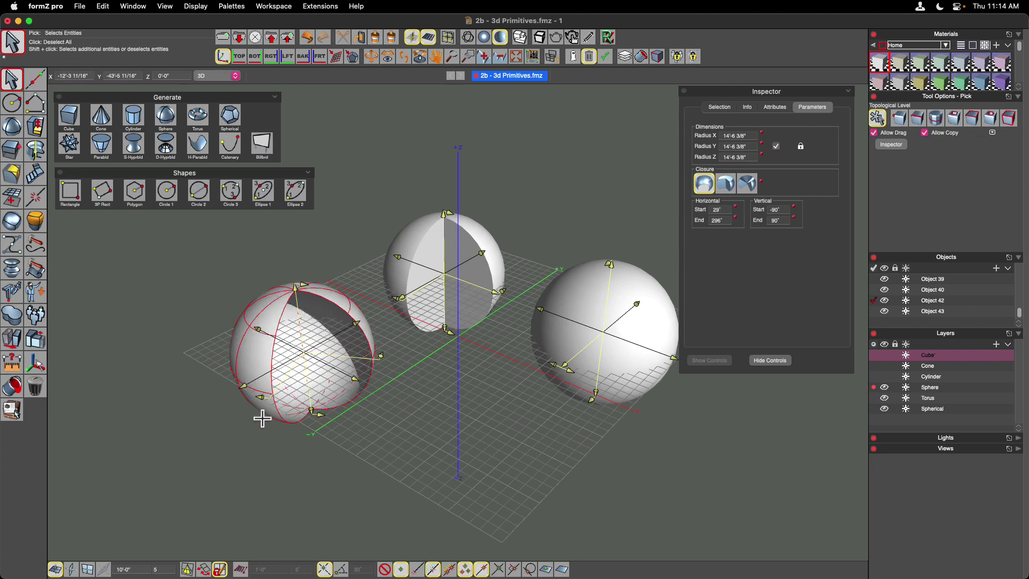
- Set the 15'-6 11/16" sphere's closure to meet at its center and lower its vertical end angle to 24°
left_click(587, 299)
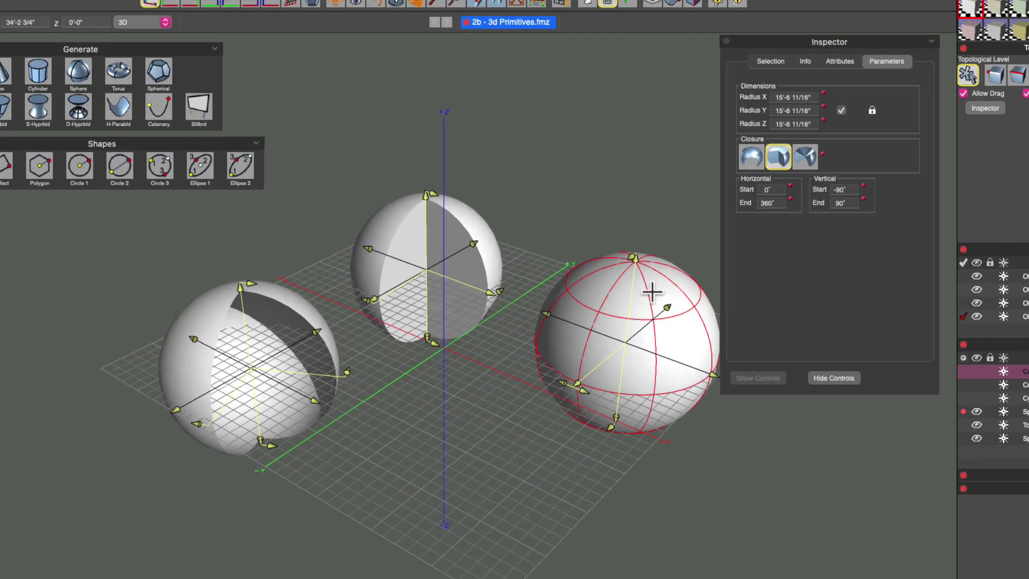
left_click(809, 161)
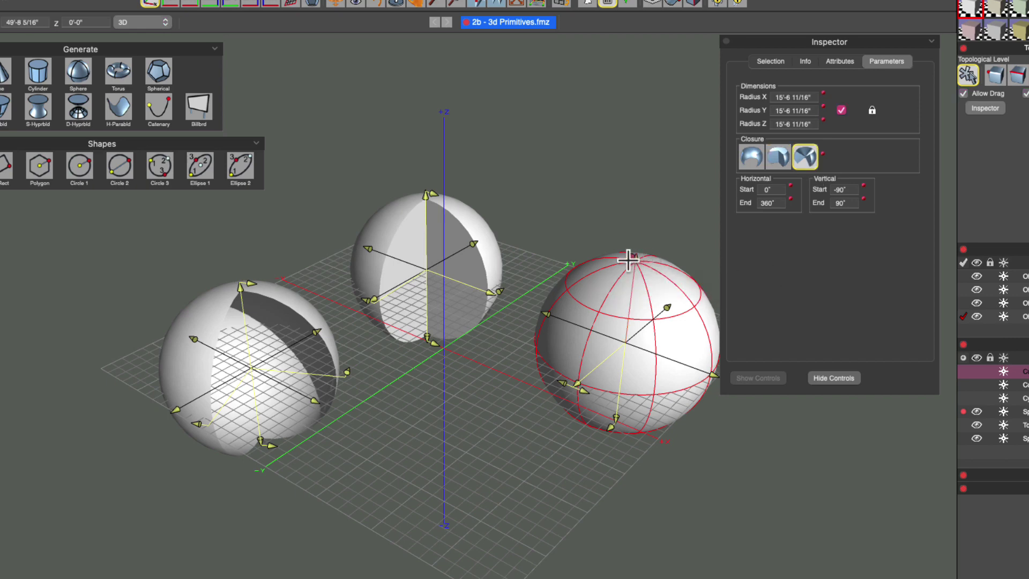
left_click_drag(632, 257, 588, 346)
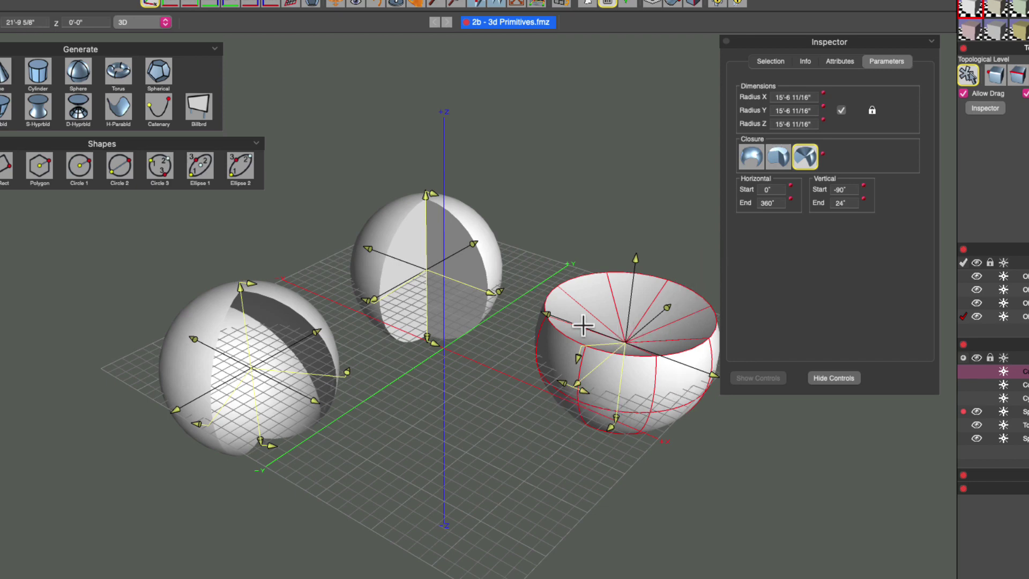
- Lower the vertical end angle of the rear solid sphere to 29° and of the open-surface sphere to 36°
left_click_drag(432, 197, 506, 249)
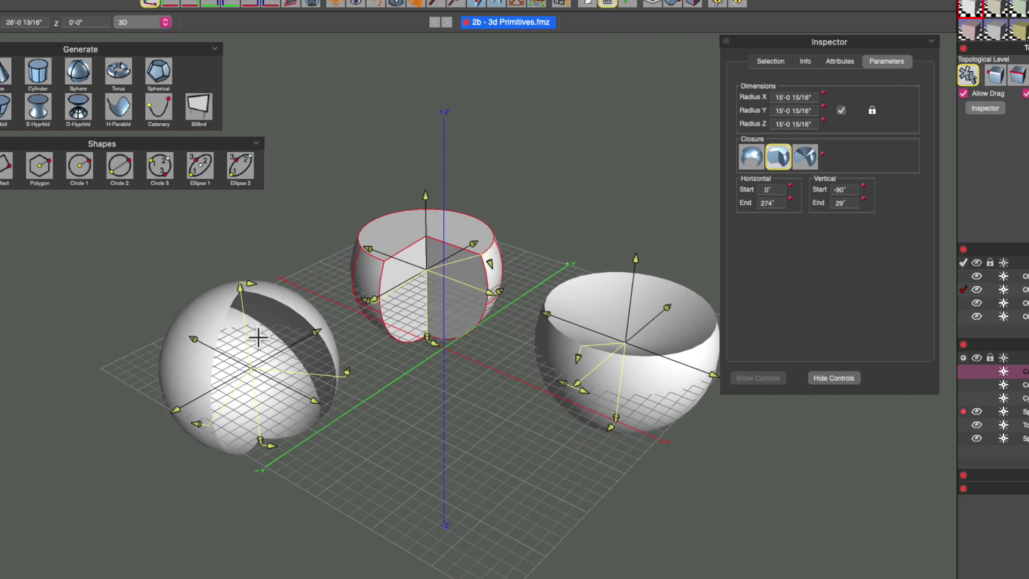
left_click(217, 328)
left_click_drag(258, 278, 360, 308)
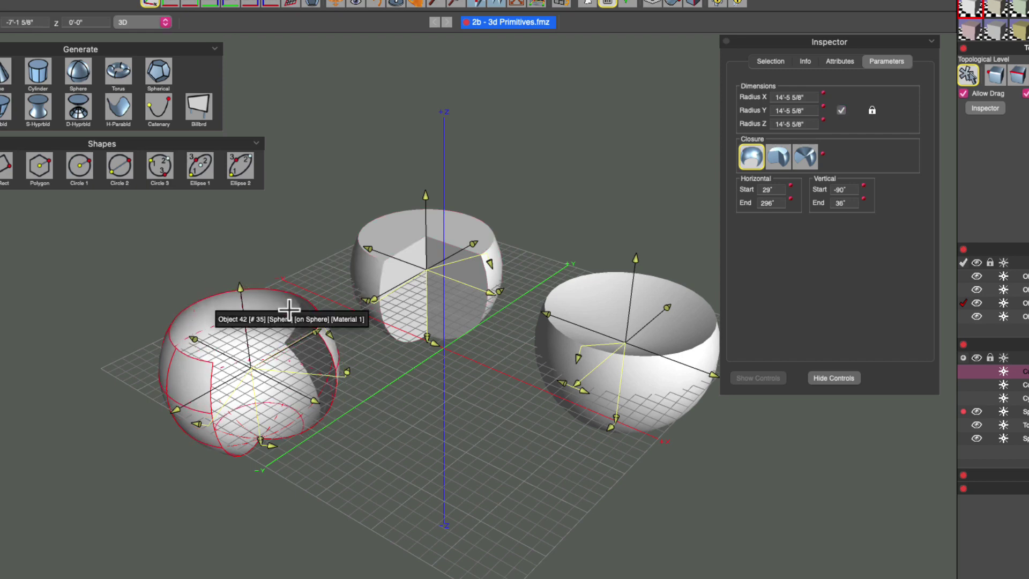
- Raise the vertical start angles to -15° on the rear sphere, -10° on the center-closed sphere and -22° on the open-surface sphere
left_click_drag(268, 442, 320, 413)
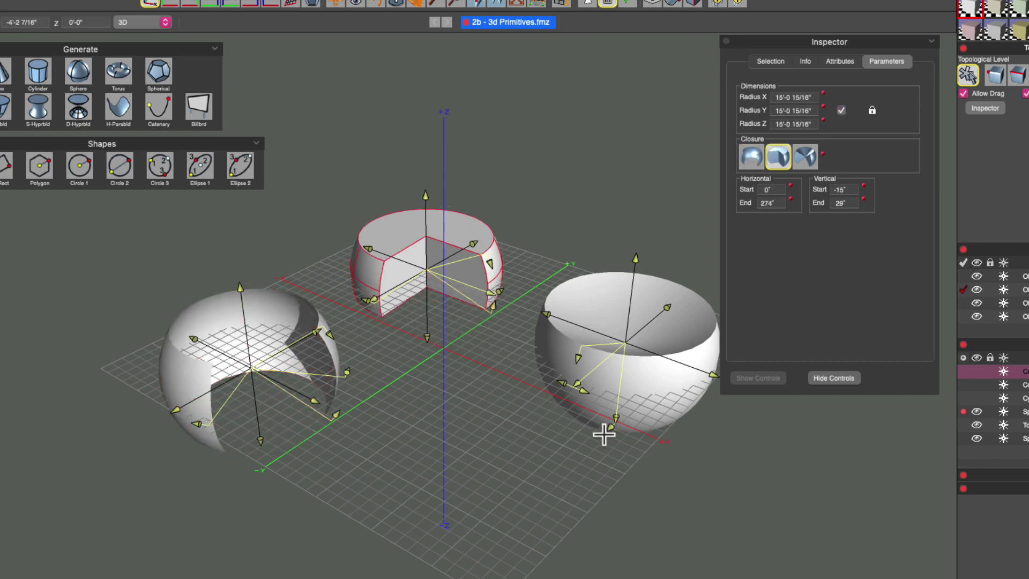
left_click_drag(607, 430, 586, 414)
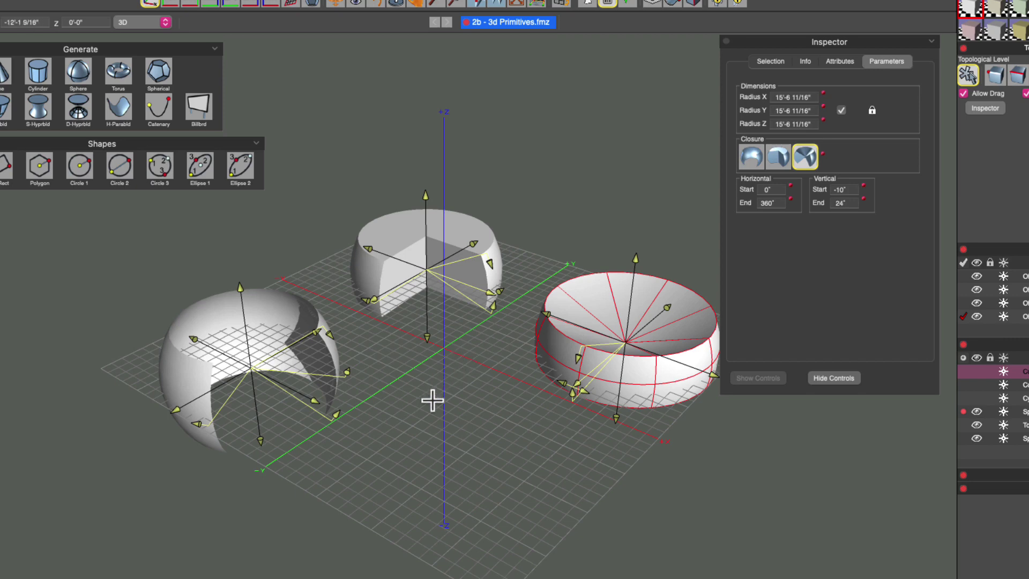
left_click(350, 376)
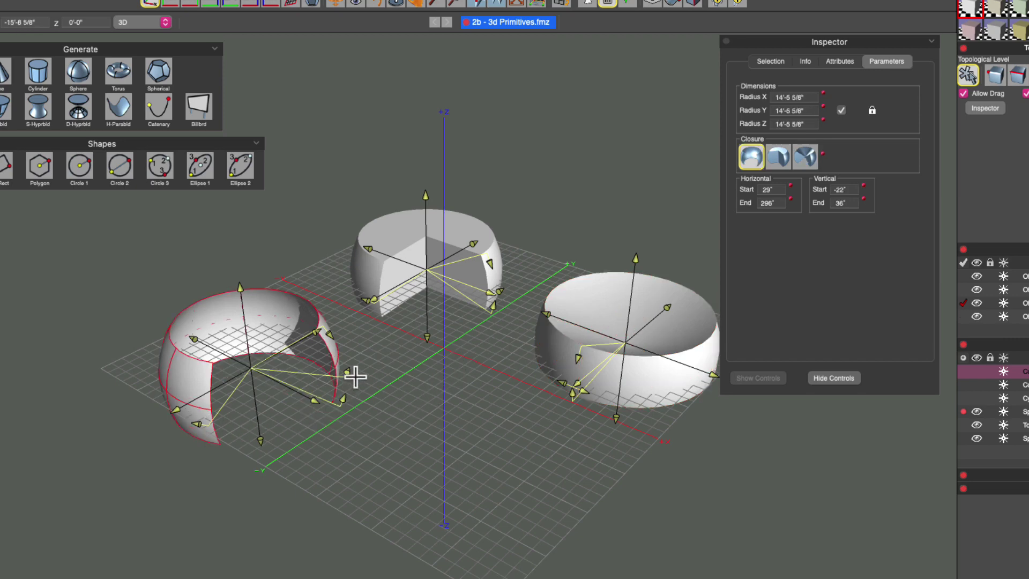
- Swing the open-surface sphere's horizontal start angle around to about 269° and readjust it
left_click_drag(349, 377, 190, 426)
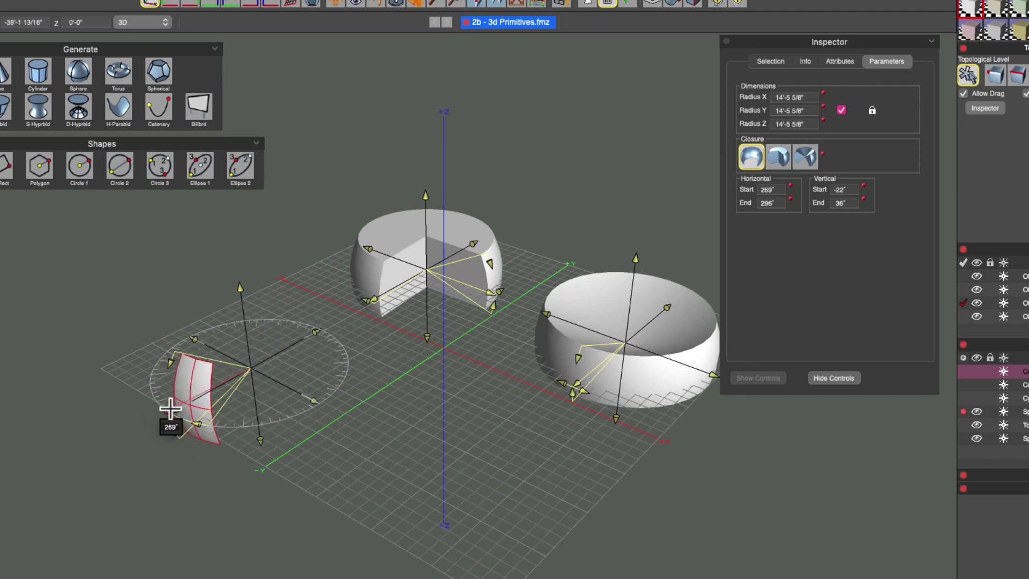
left_click_drag(188, 410, 273, 423)
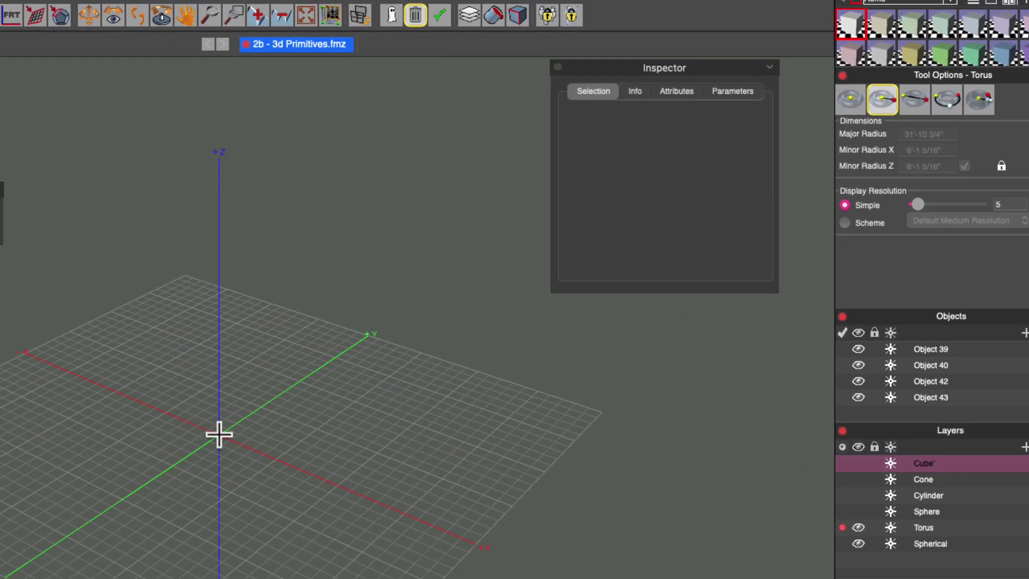
- Create a torus at the origin with major radius about 34'-5 1/8" and minor radius about 8'-7 15/16", and cut its horizontal end to 270°
left_click(219, 434)
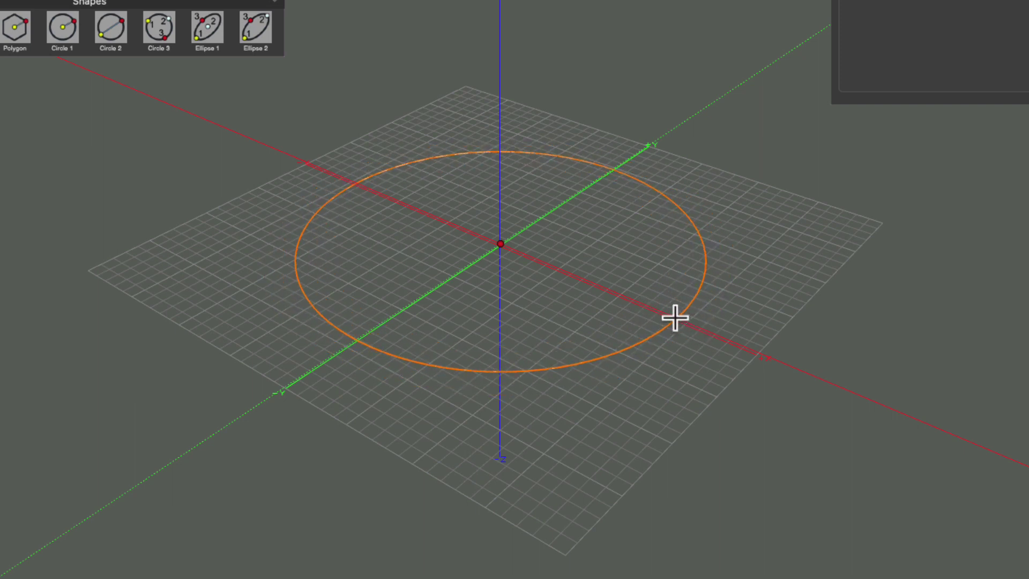
left_click(716, 335)
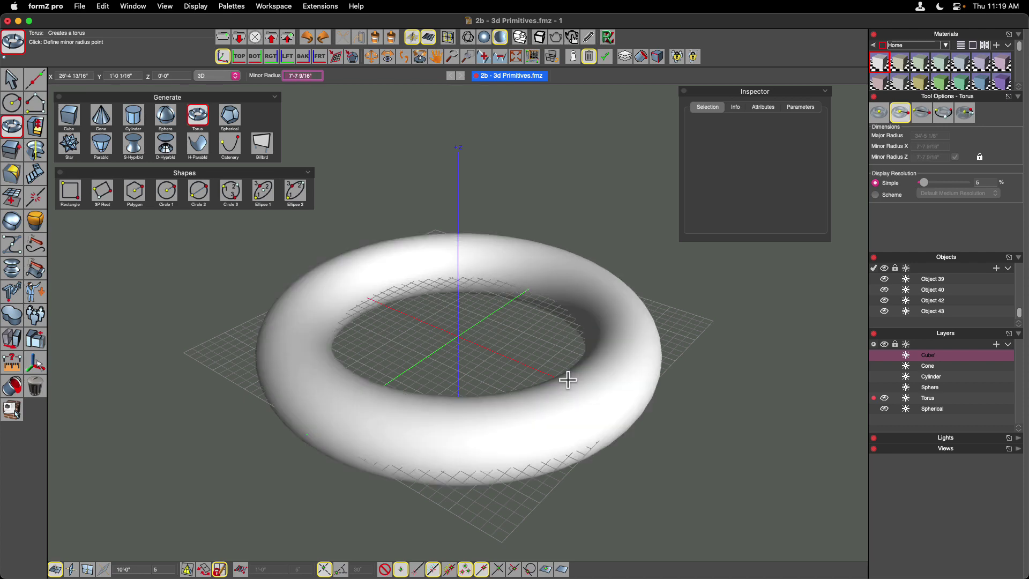
left_click(562, 376)
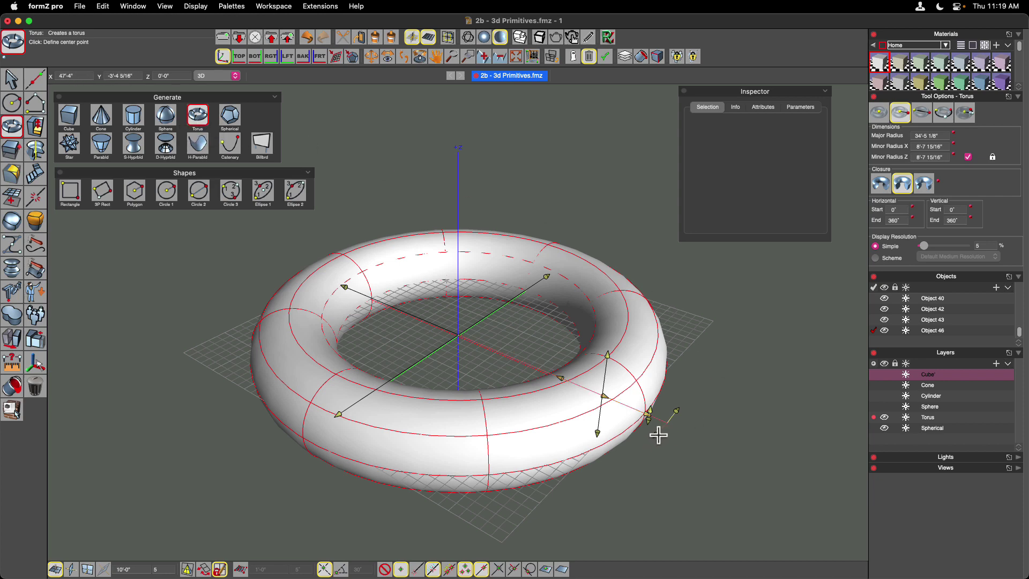
left_click(659, 435)
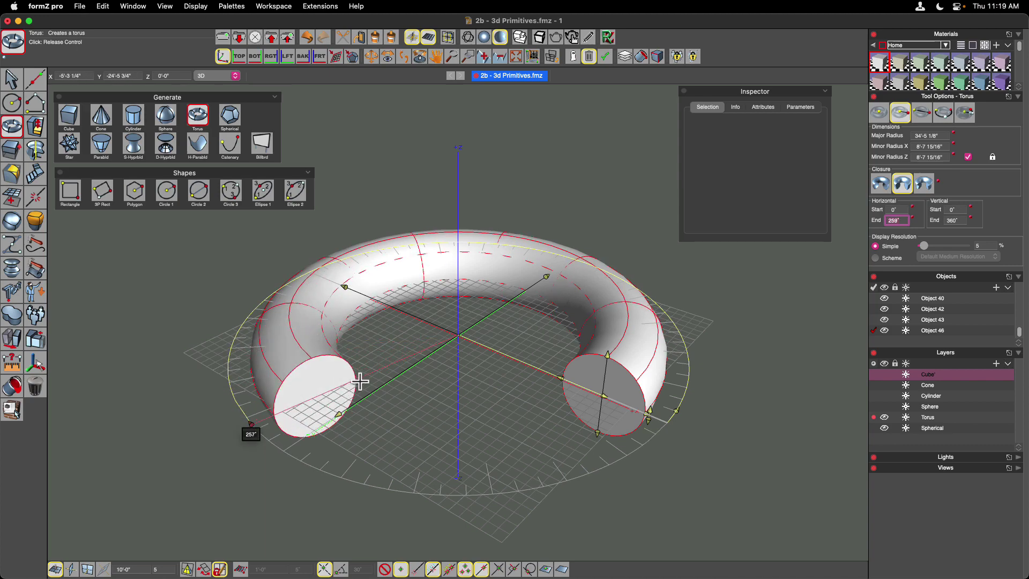
left_click(375, 388)
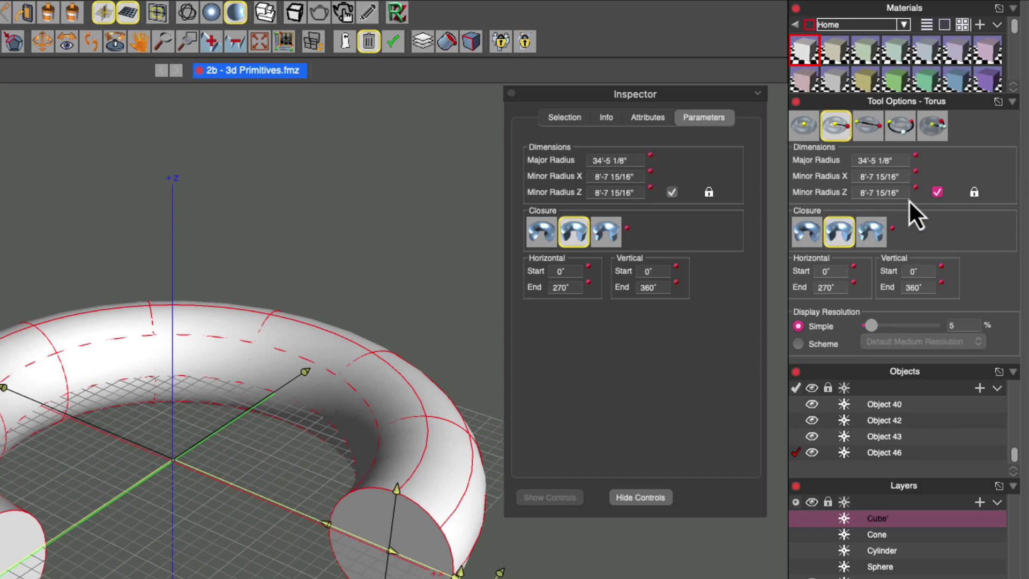
- Unlink the torus's minor radii and set Minor Radius Z to 10'-0", followed by 20'-0"
left_click(902, 192)
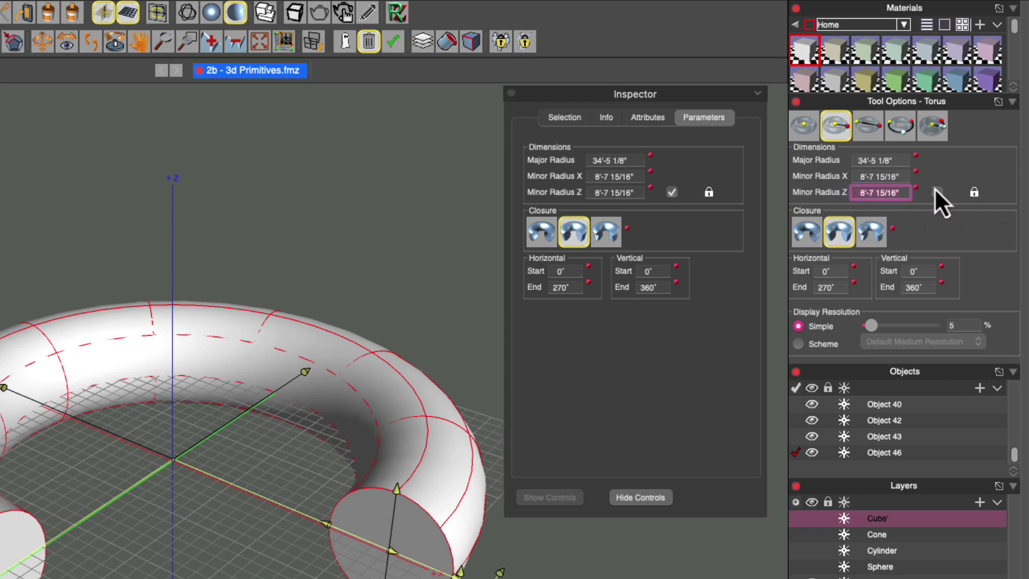
type("10'-0\"")
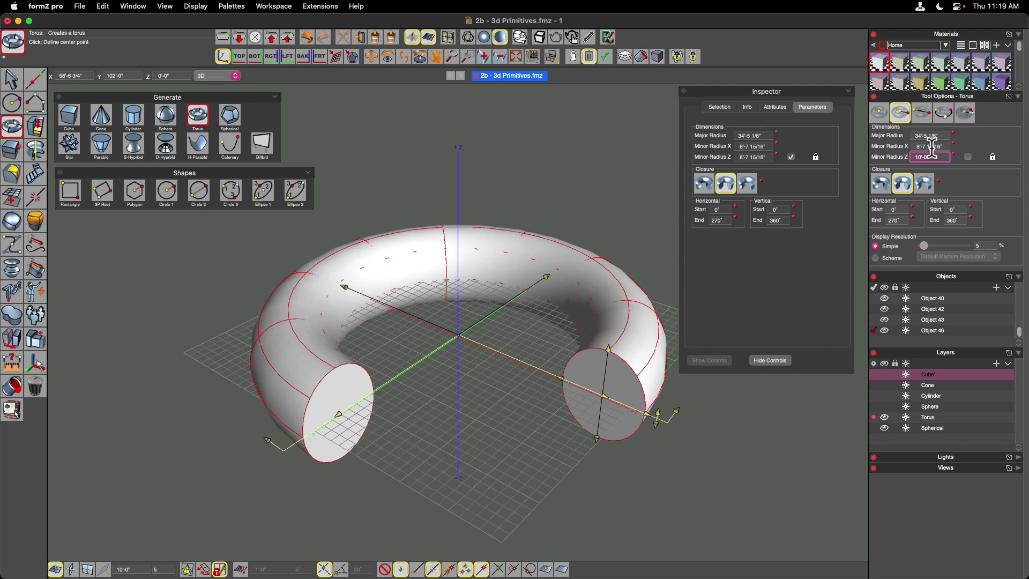
type("20")
key("Return")
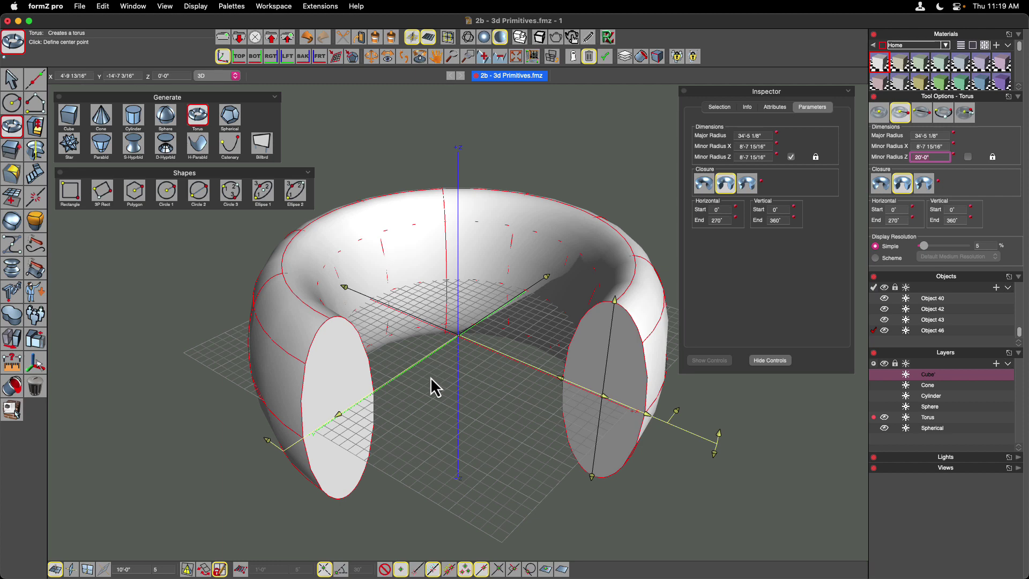
- Resize the torus's cross-section with its controls to a Minor Radius Z of about 17'-3 7/8" and a Minor Radius X of about 13'-9 1/4"
left_click(614, 299)
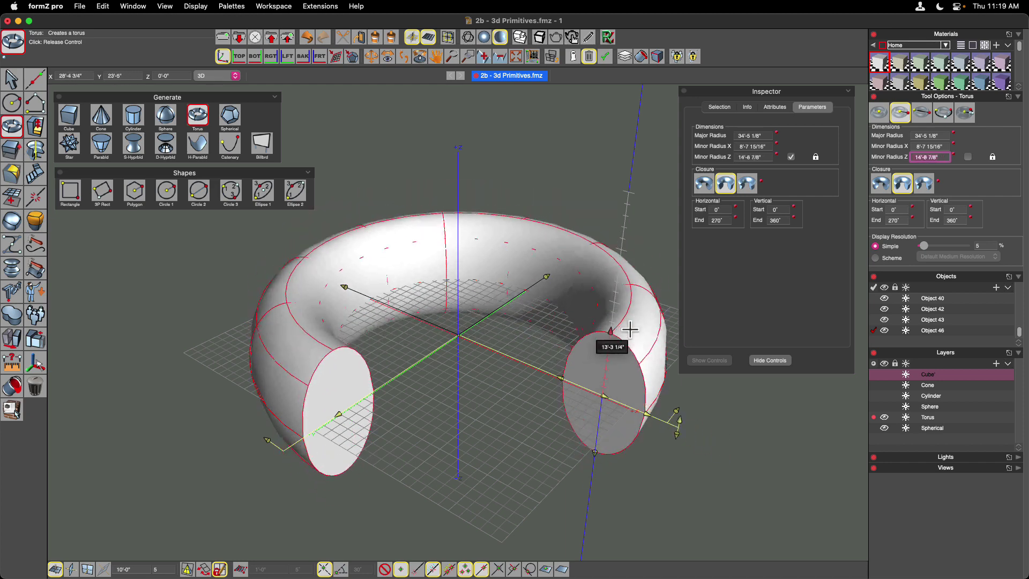
left_click(644, 368)
left_click(648, 415)
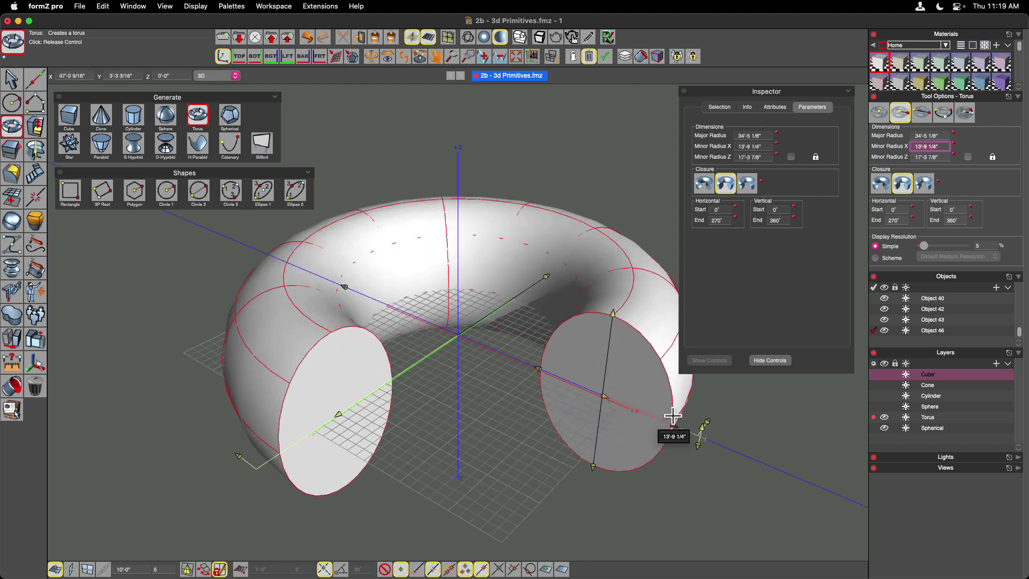
left_click(666, 423)
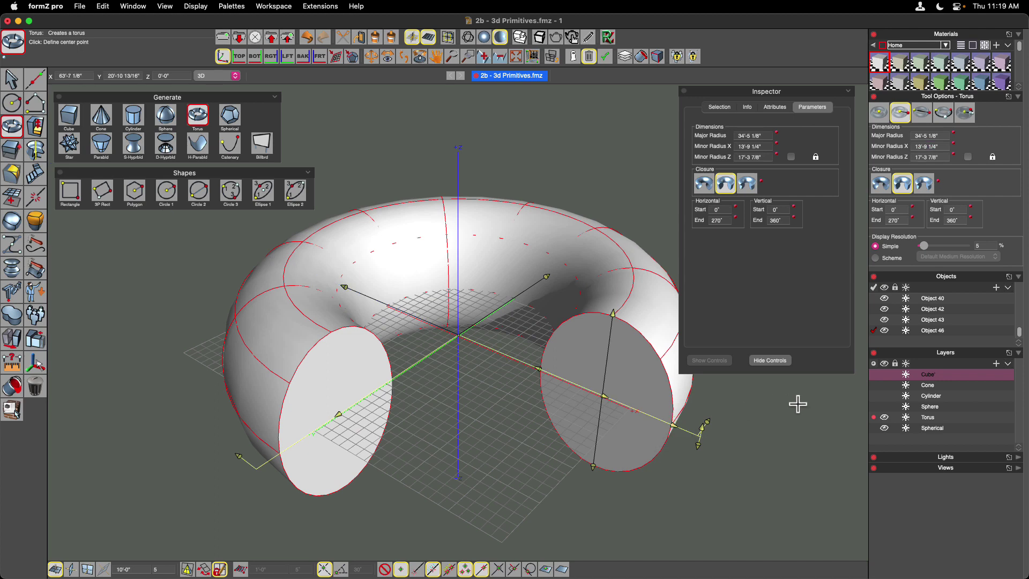
- Set the torus's closure to an open surface and advance its vertical start angle to 54°
left_click(704, 186)
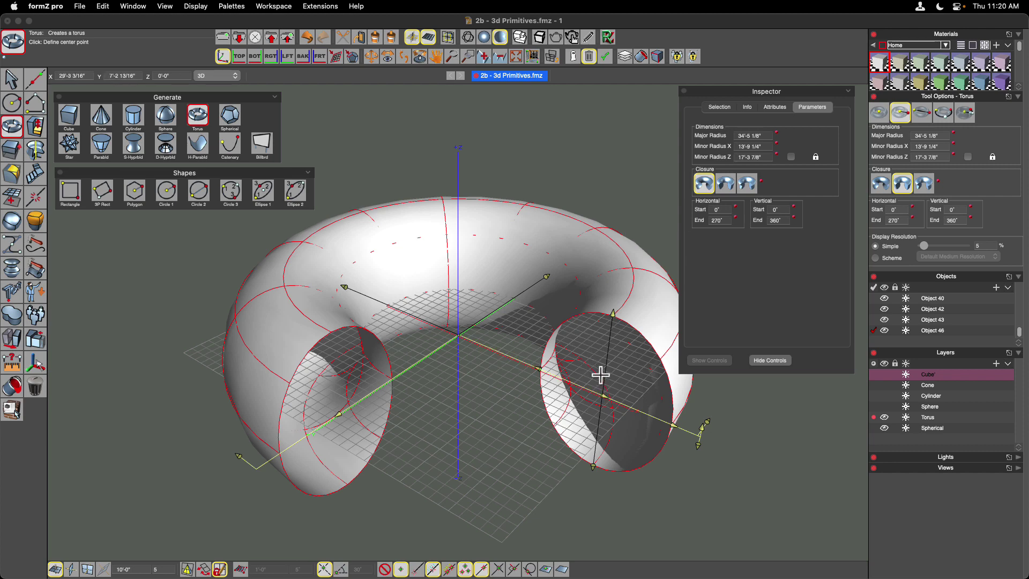
left_click(697, 427)
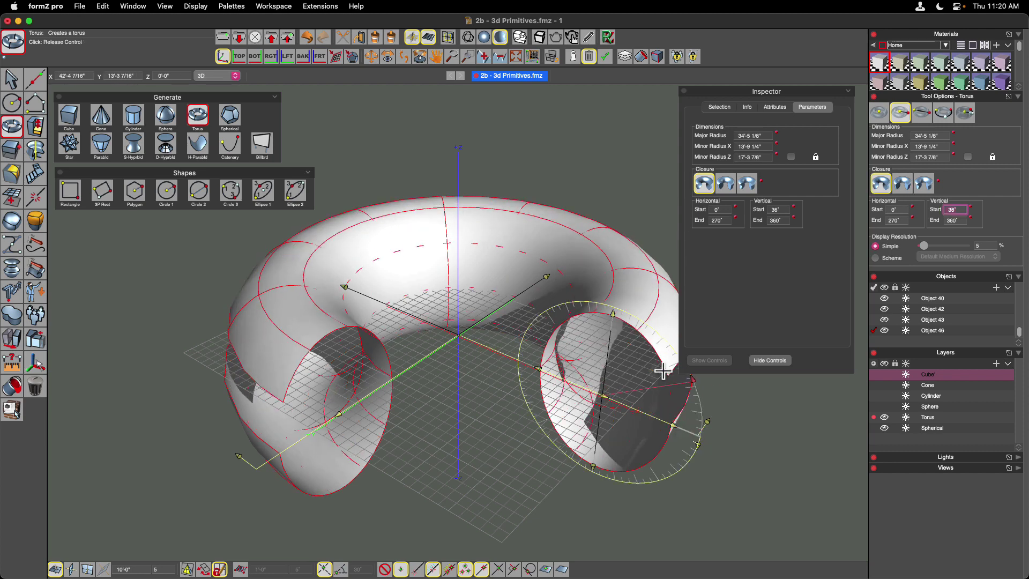
left_click(690, 442)
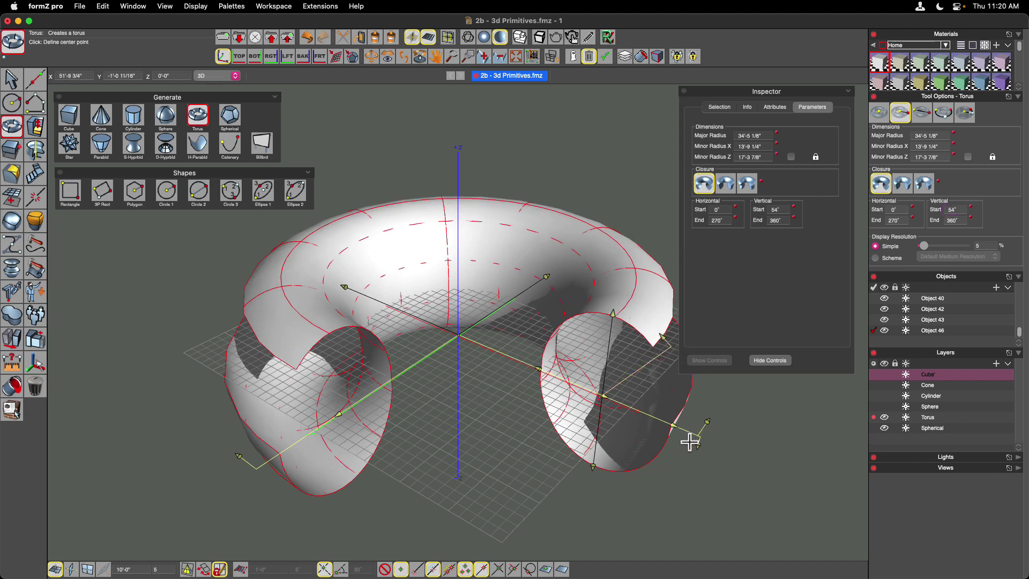
- Cut the torus's vertical end angle back to 130°, and extend it again to 359°
left_click(697, 443)
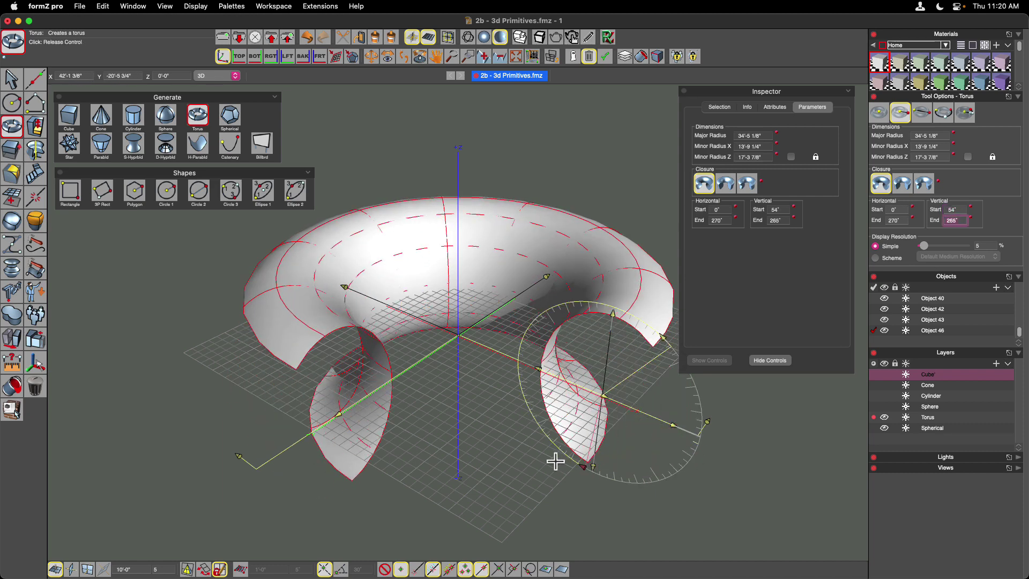
left_click(582, 364)
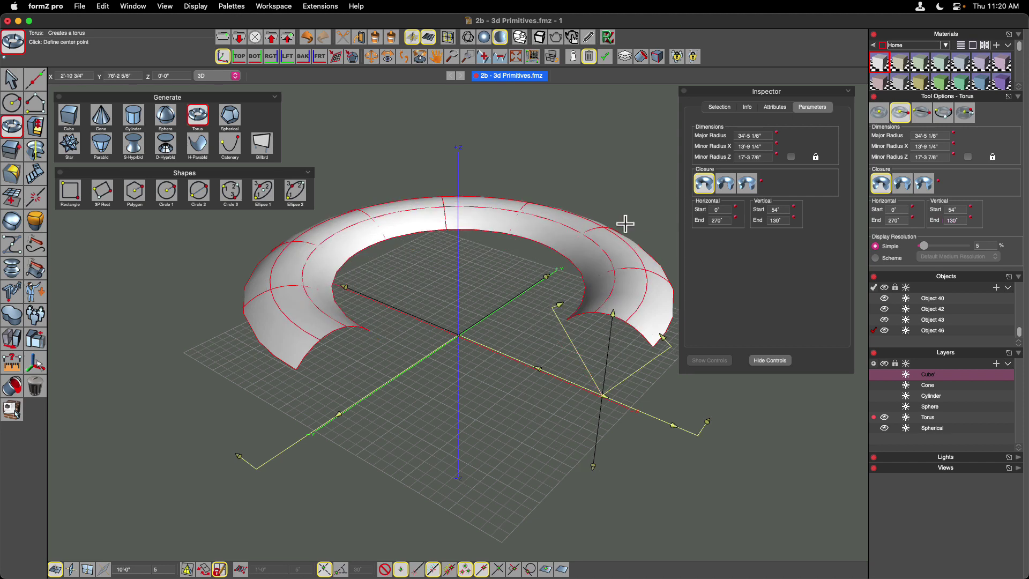
left_click(559, 305)
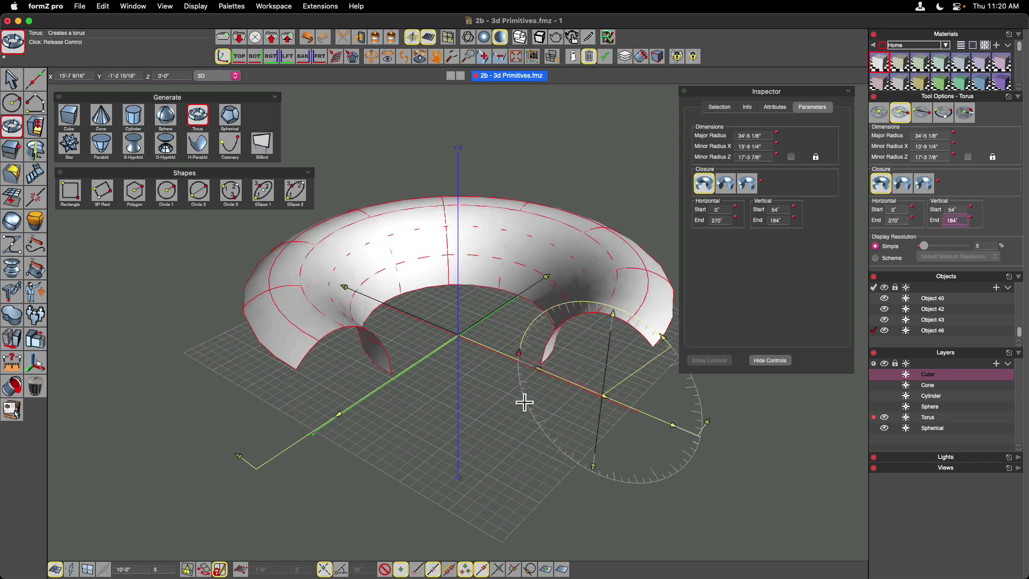
left_click(655, 355)
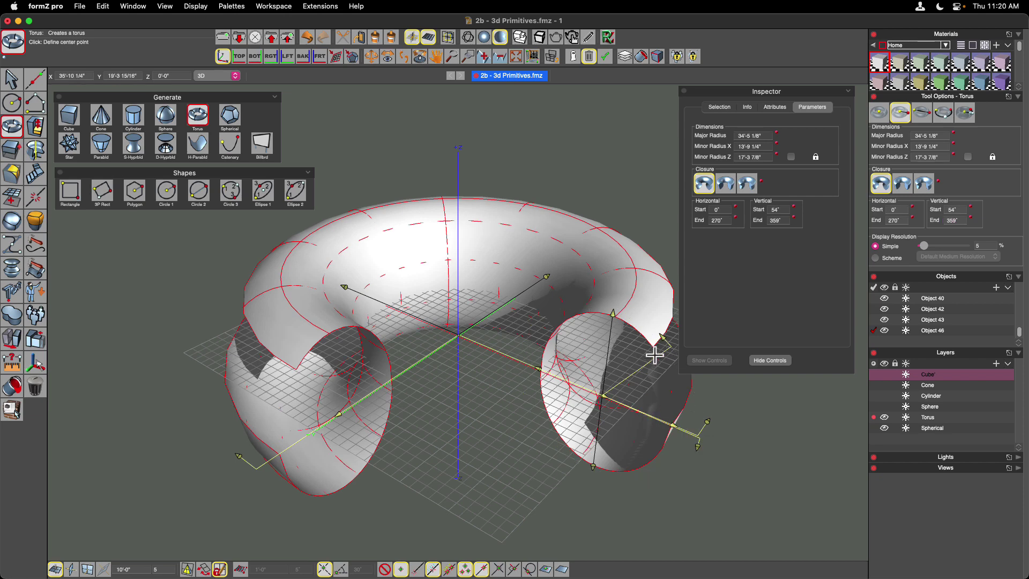
- Move the torus's vertical start angle around to 199° to remove the upper half of the tube
left_click(663, 339)
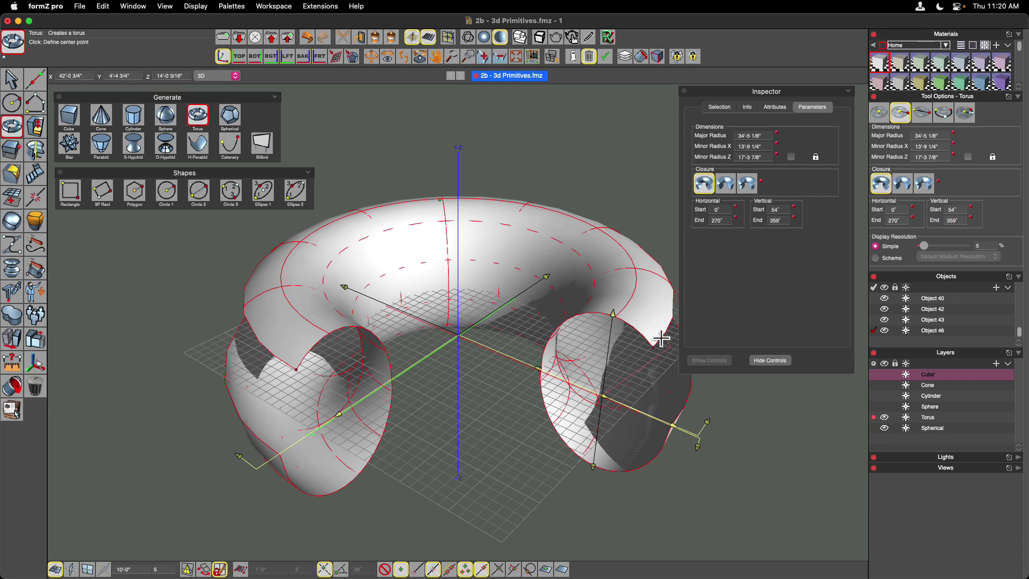
left_click(535, 387)
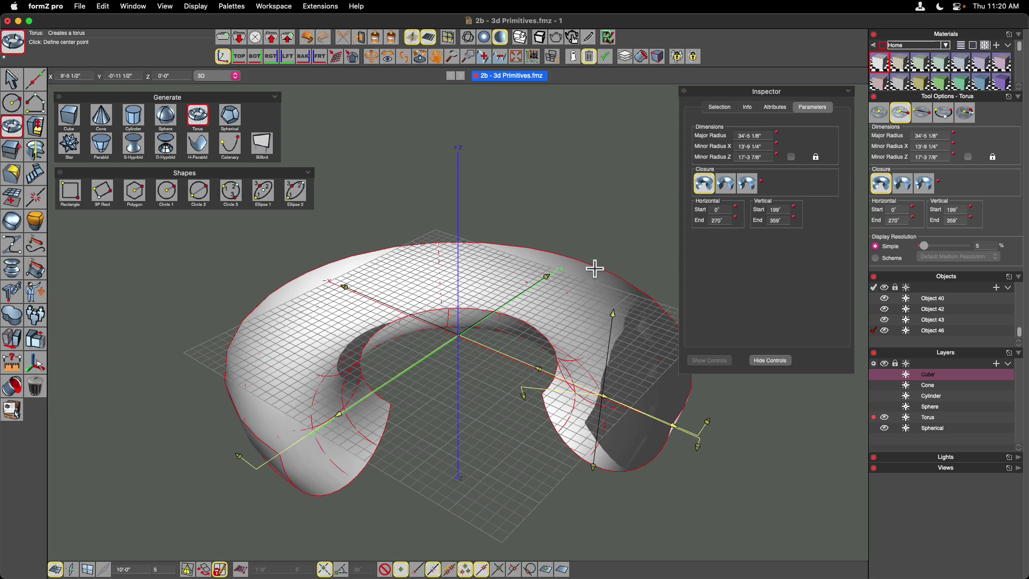
- Try the torus closures: cut closed straight across, open surface, and cut closed to the tube's center
left_click(732, 187)
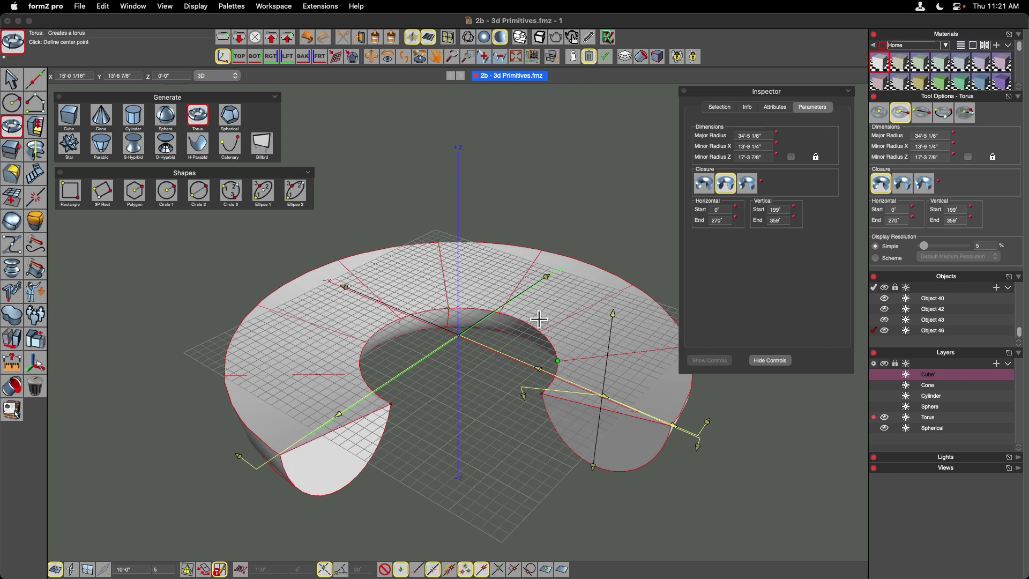
left_click(703, 185)
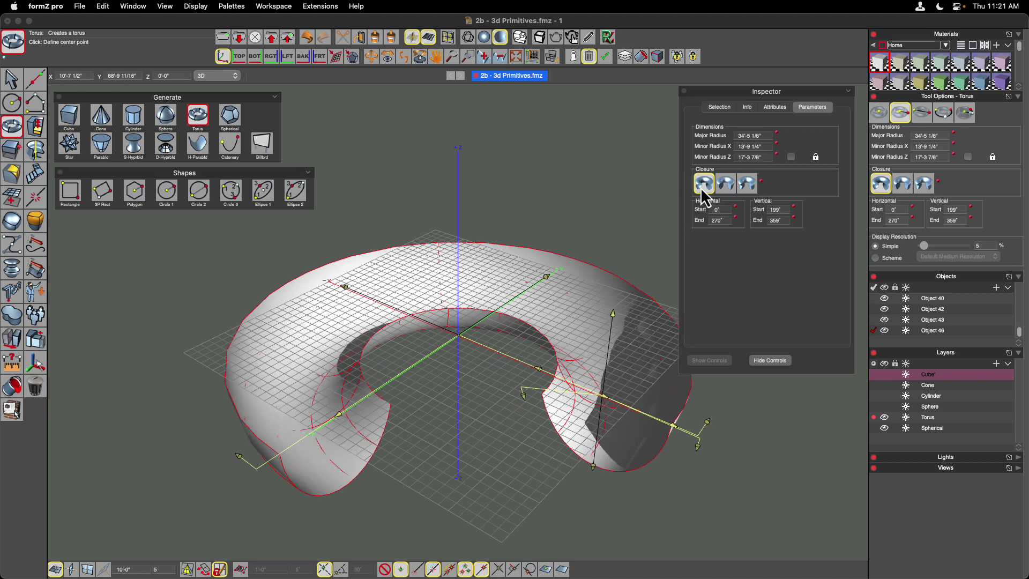
left_click(750, 188)
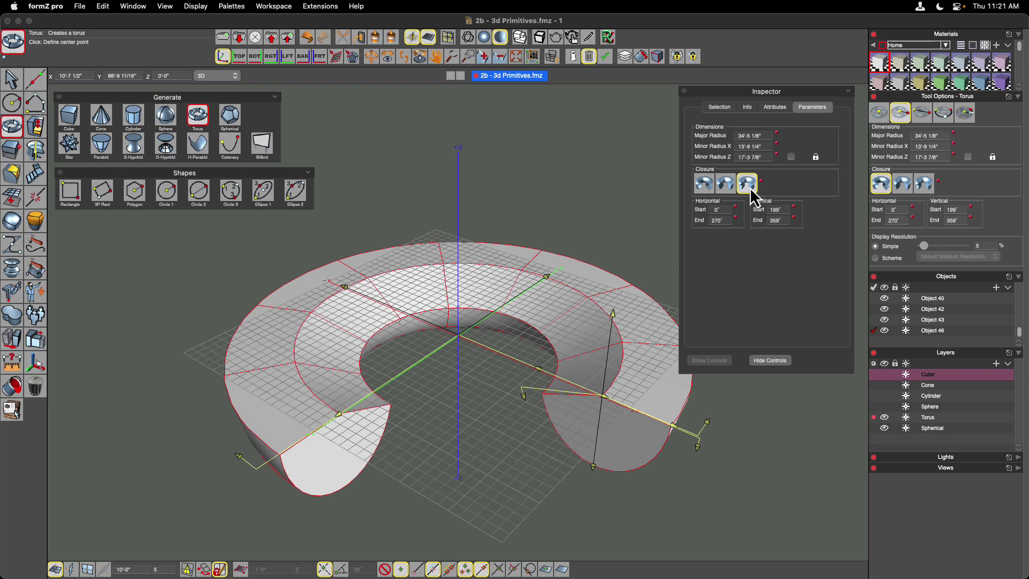
- Move the torus's vertical start angle back to 129°, and adjust it further to 114°
left_click(524, 401)
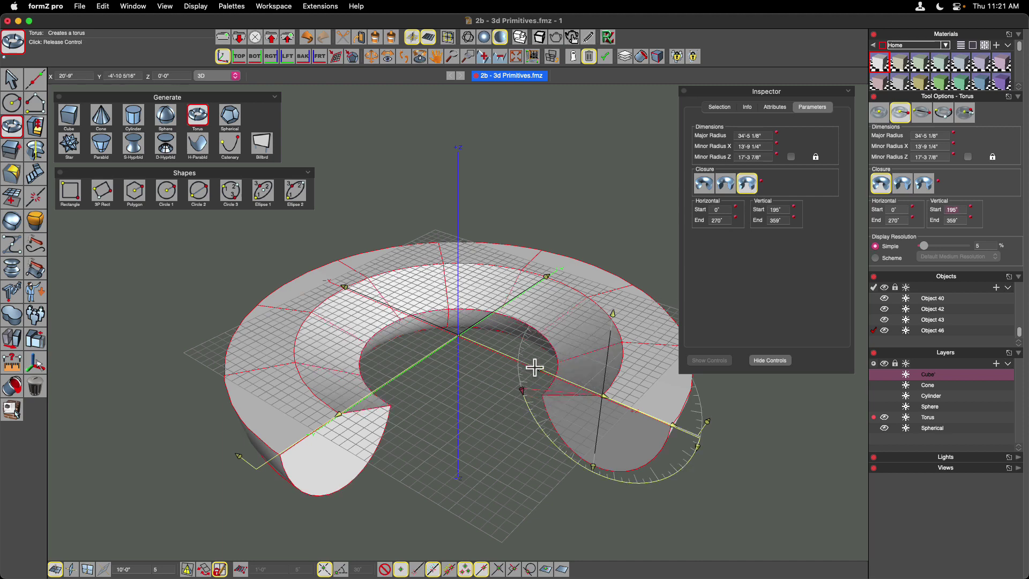
left_click(520, 367)
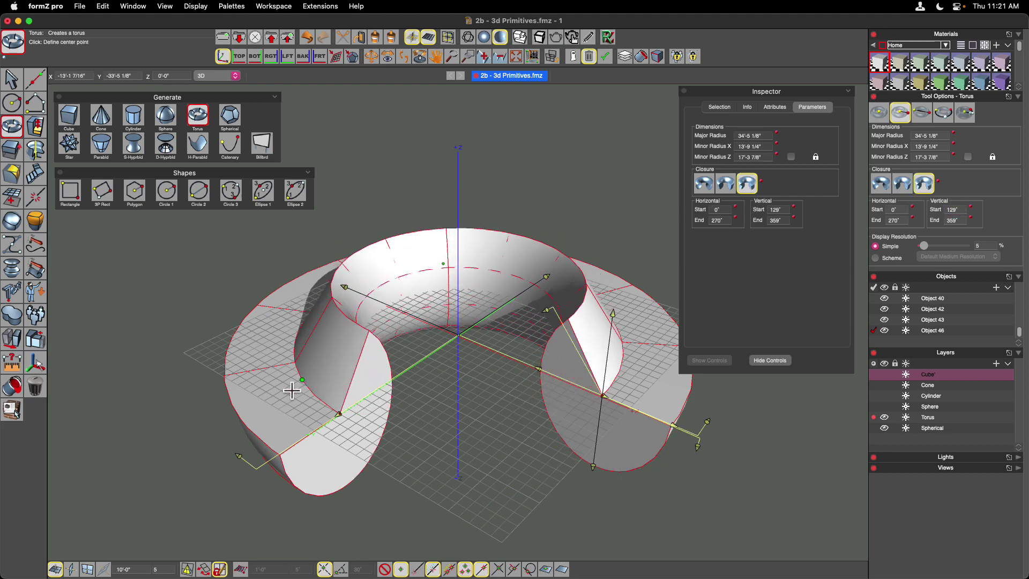
left_click(611, 385)
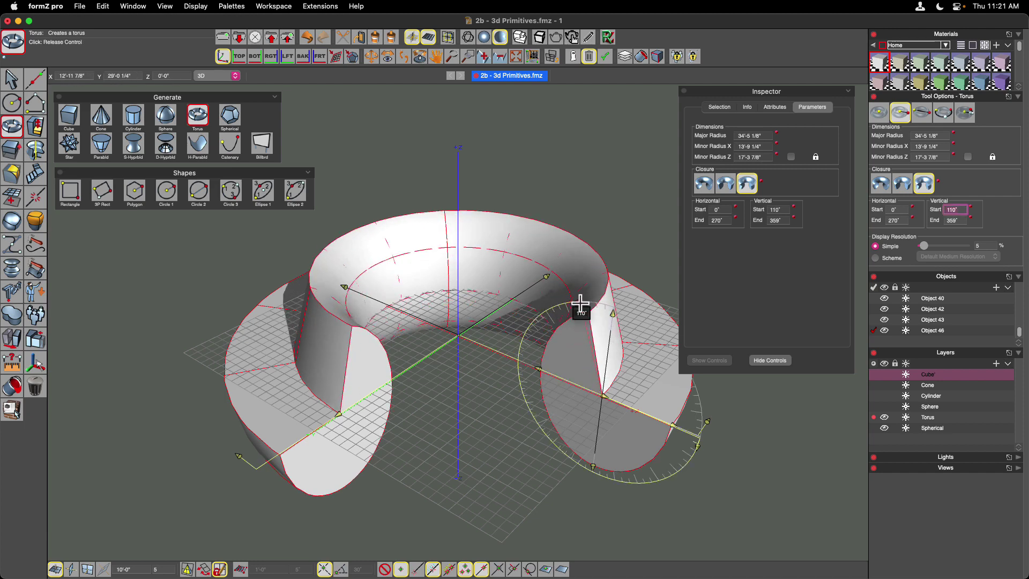
left_click(568, 304)
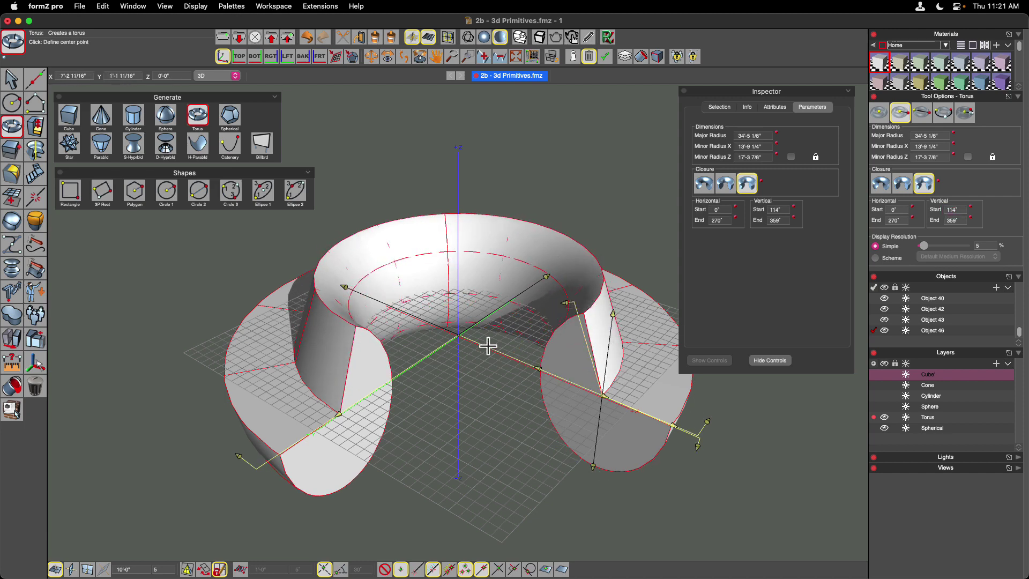
- Move the torus's vertical end angle past the full turn to 7°
left_click(697, 444)
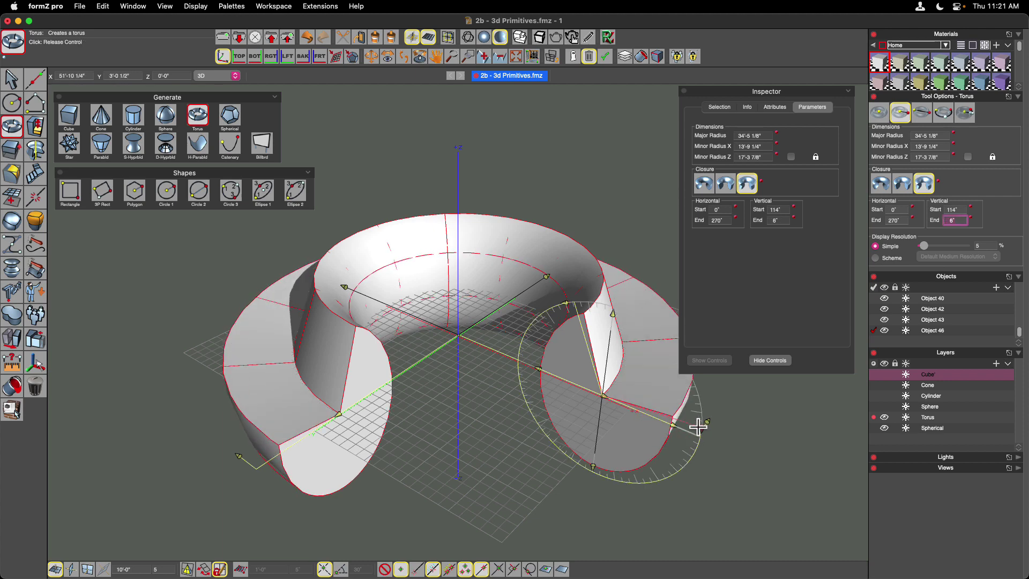
left_click(698, 427)
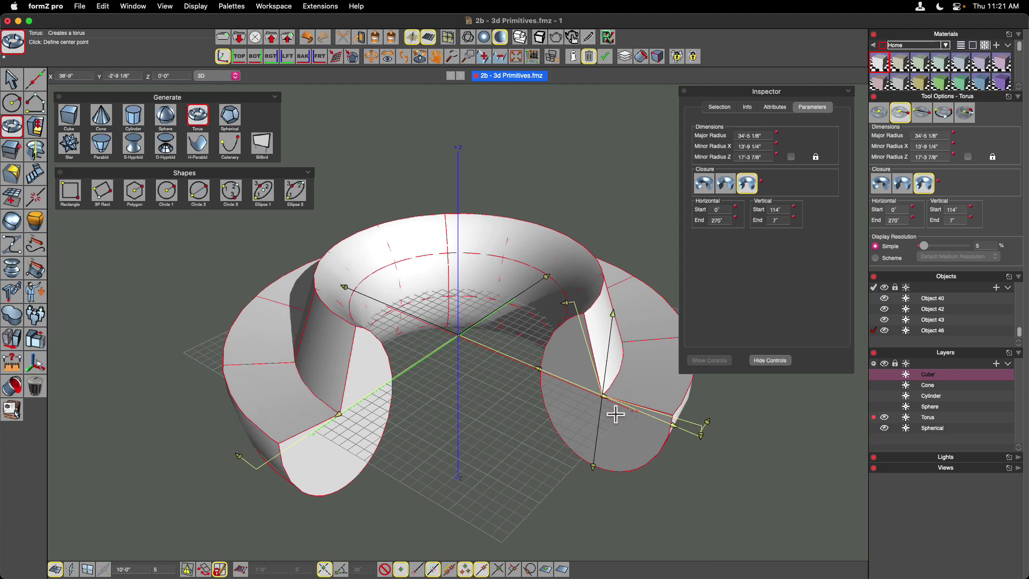
- Set the torus's closure back to an open surface and cut its vertical end angle to 157°
left_click(704, 183)
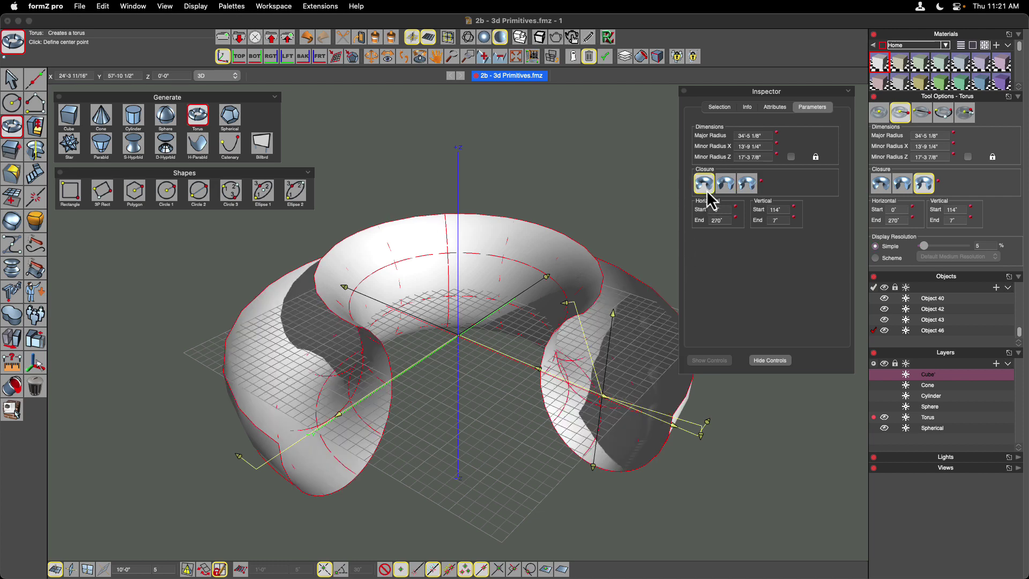
left_click(702, 436)
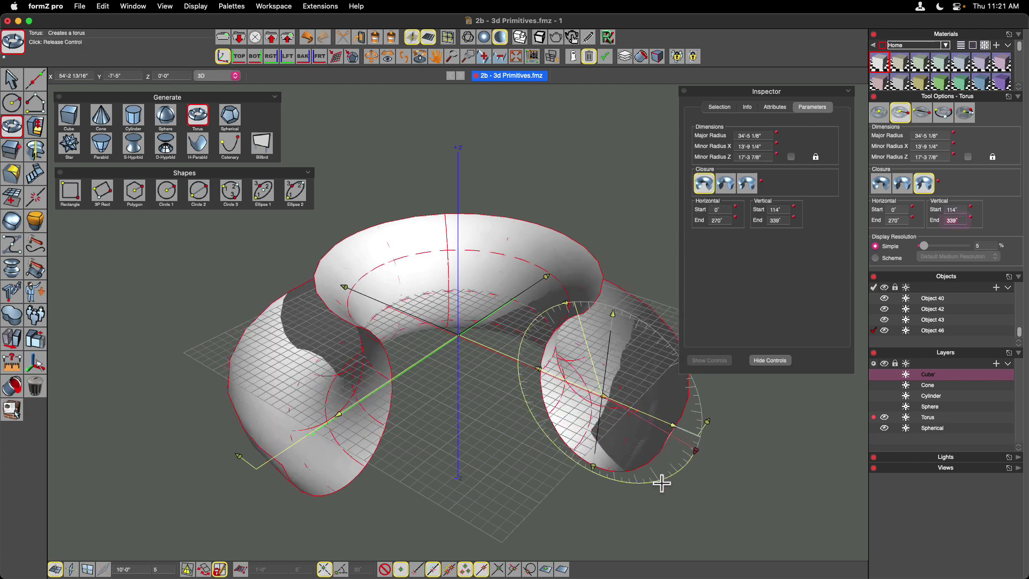
left_click(486, 294)
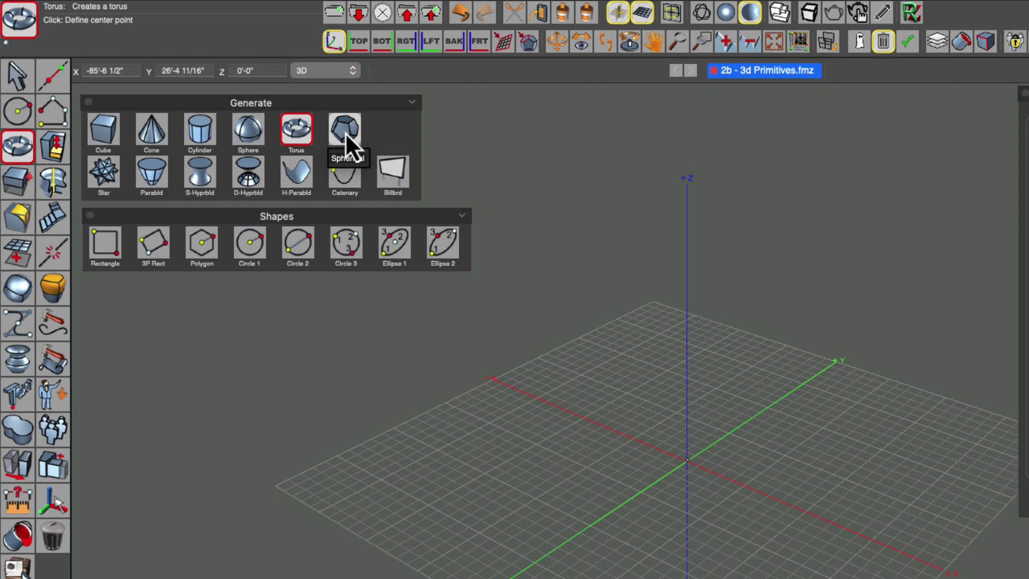
- Create a geodesic spherical object centered at the origin with a radius of about 29'-10 1/8"
left_click(345, 134)
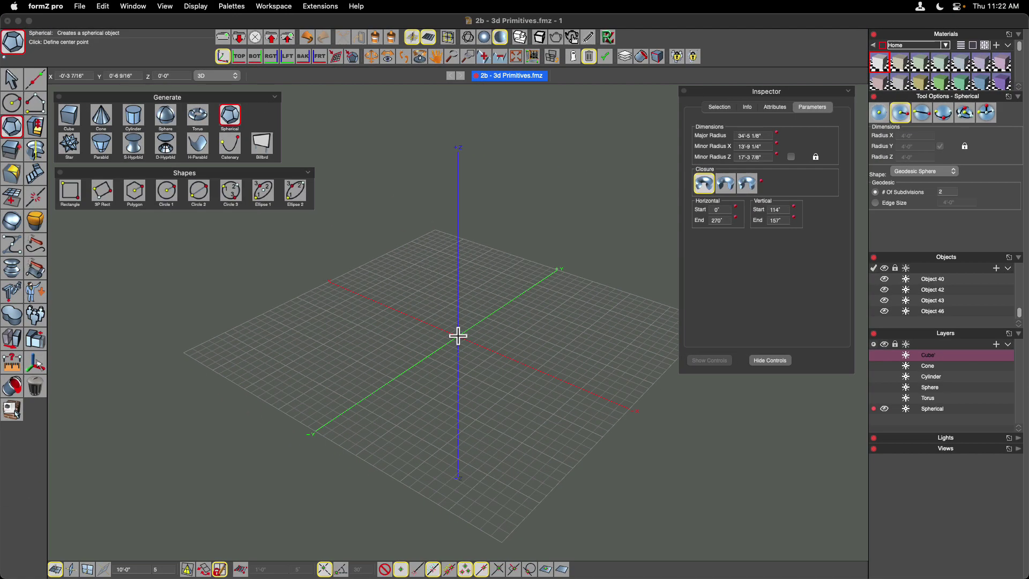
left_click(458, 336)
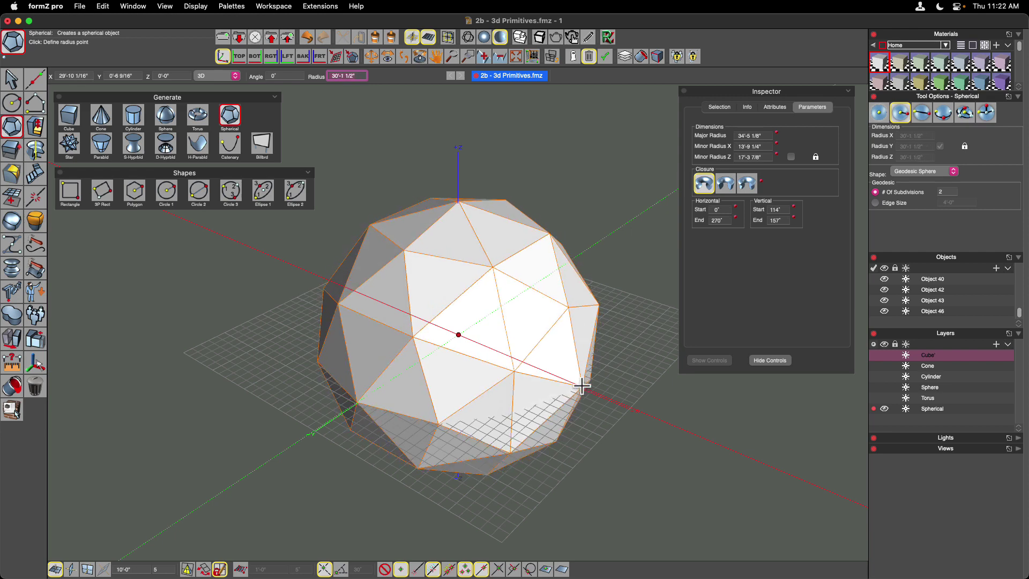
left_click(581, 385)
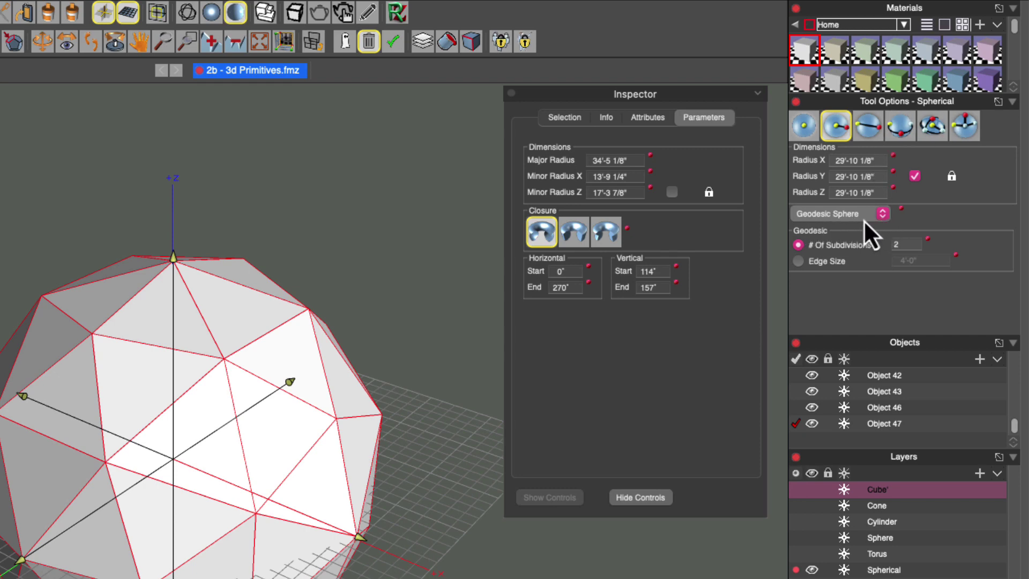
- Change the spherical object to a Revolved Sphere with a Length Resolution of 32 and a Depth Resolution of 100
left_click(875, 219)
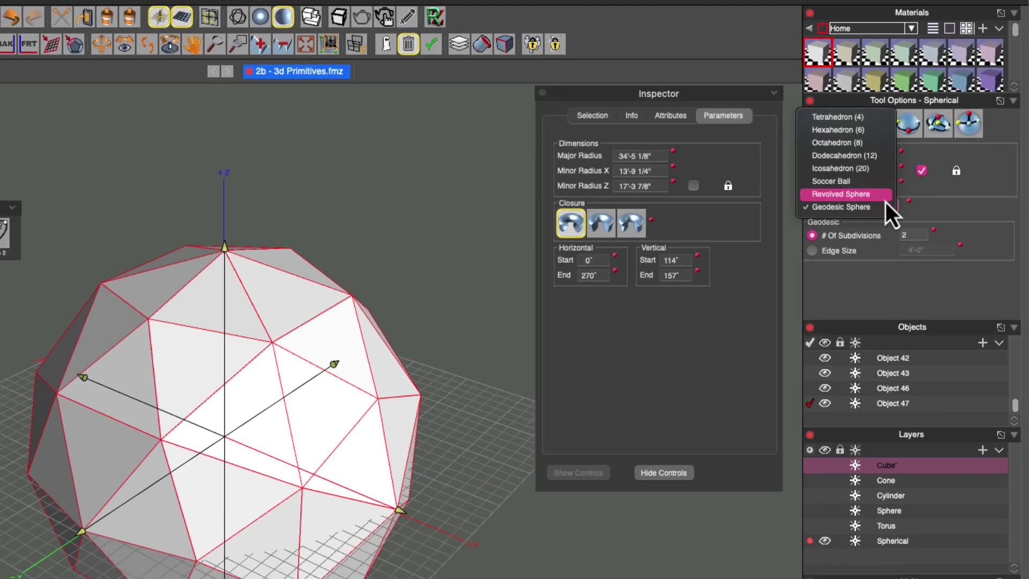
left_click(868, 208)
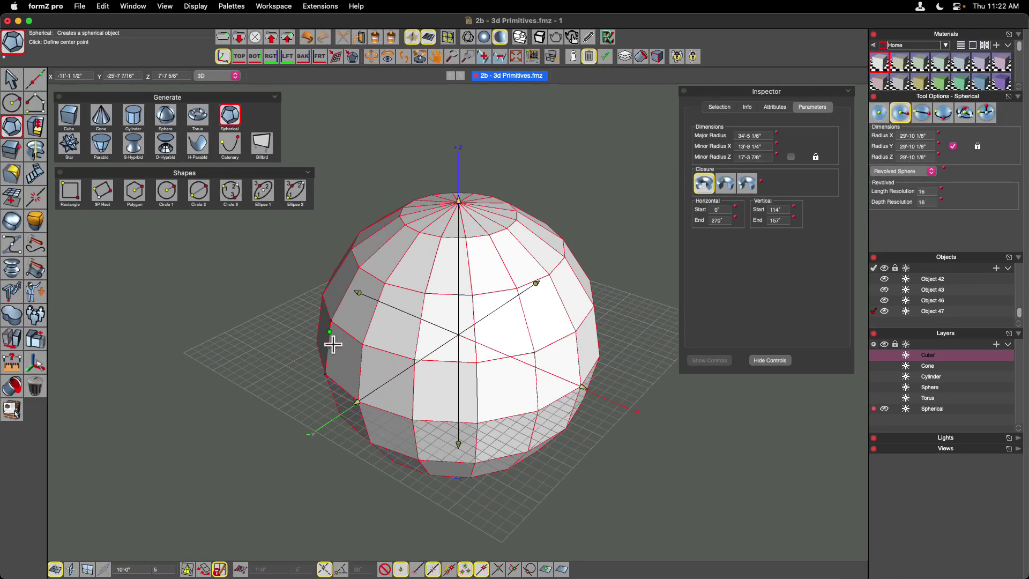
left_click(922, 188)
type("32")
key("Return")
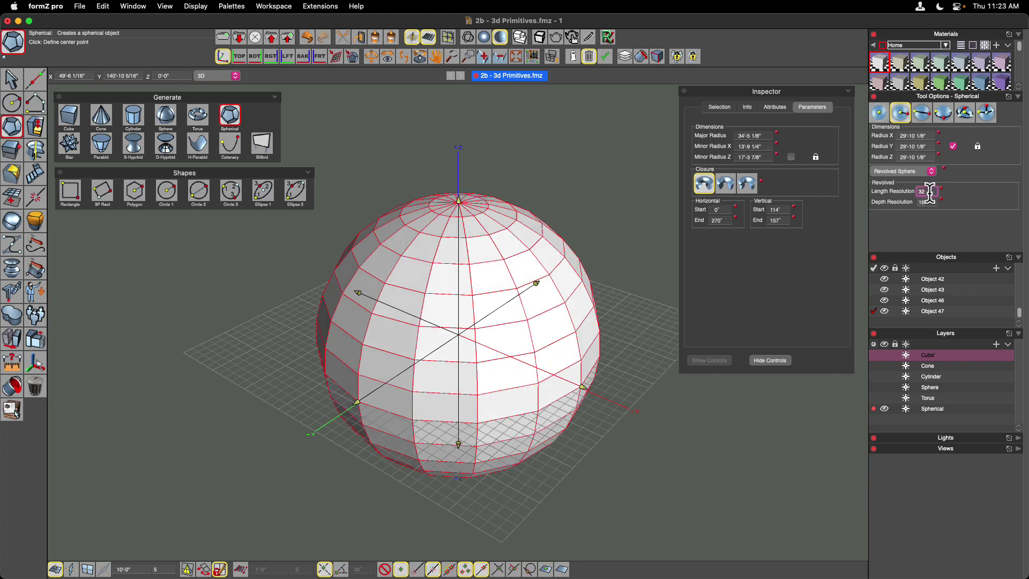
left_click(931, 202)
type("100")
key("Tab")
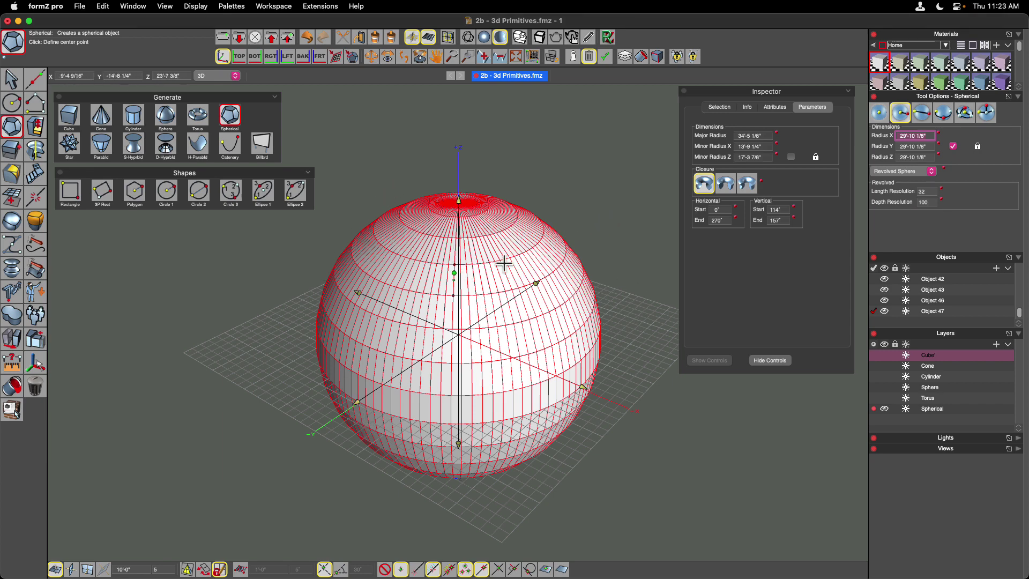
- Switch the spherical object's shape to Soccer Ball and on to Icosahedron (20)
left_click(914, 172)
left_click(912, 162)
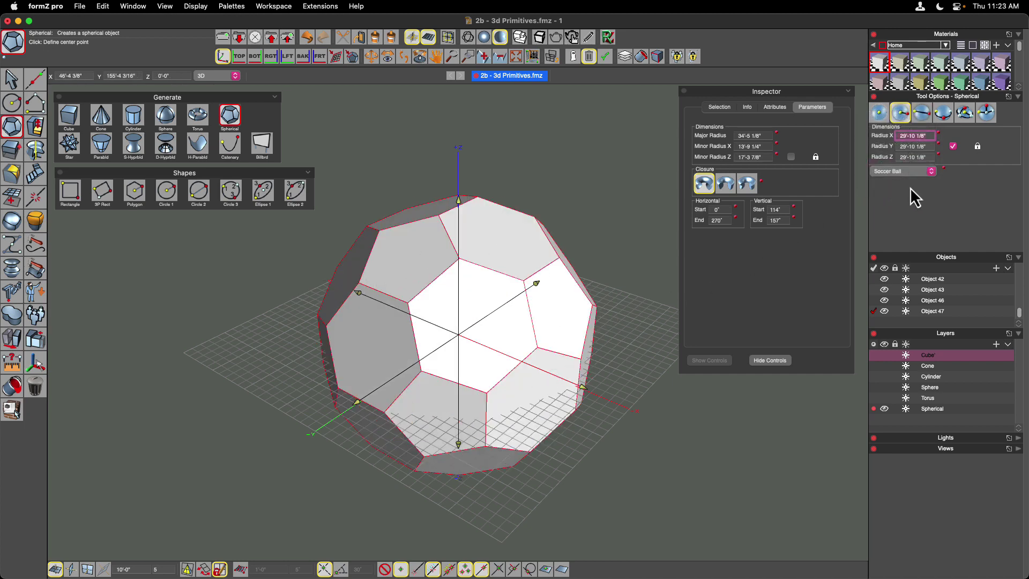
left_click(909, 173)
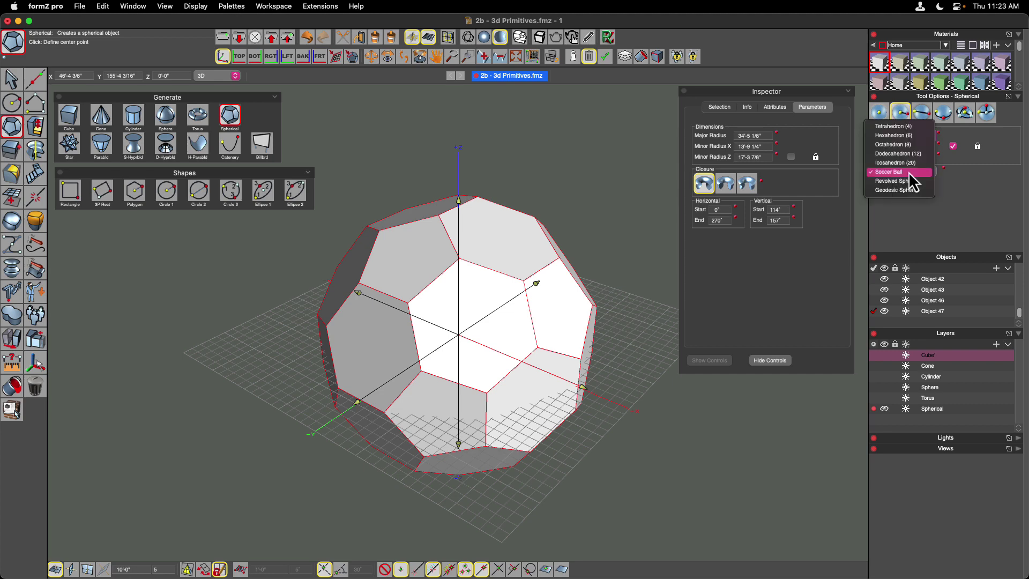
left_click(912, 164)
- Switch the spherical object's shape to Dodecahedron (12) and on to Octahedron (8)
left_click(910, 173)
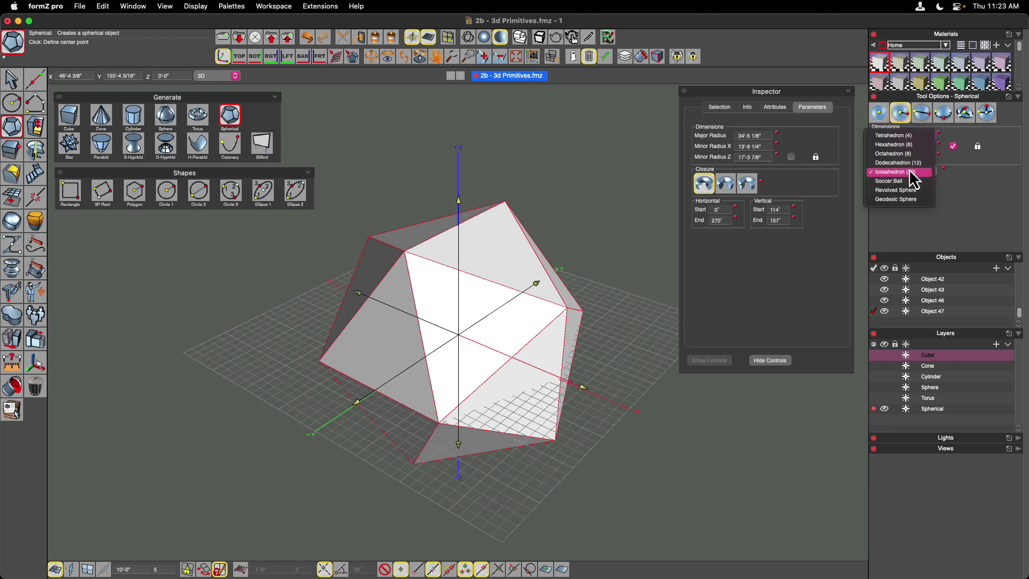
left_click(909, 167)
left_click(909, 174)
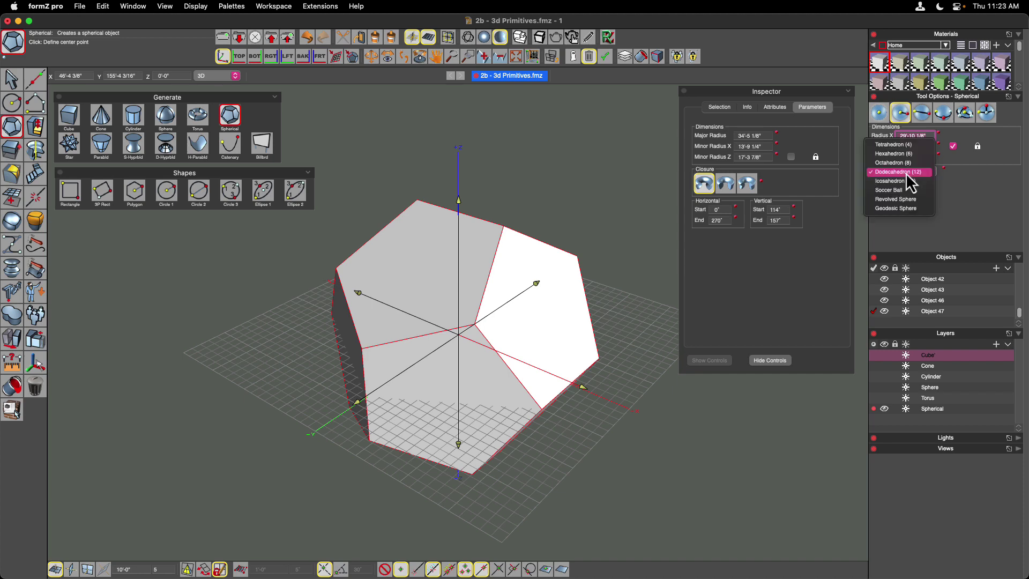
left_click(908, 163)
- Switch the spherical object's shape to Hexahedron (6) and on to Tetrahedron (4)
left_click(907, 165)
left_click(907, 155)
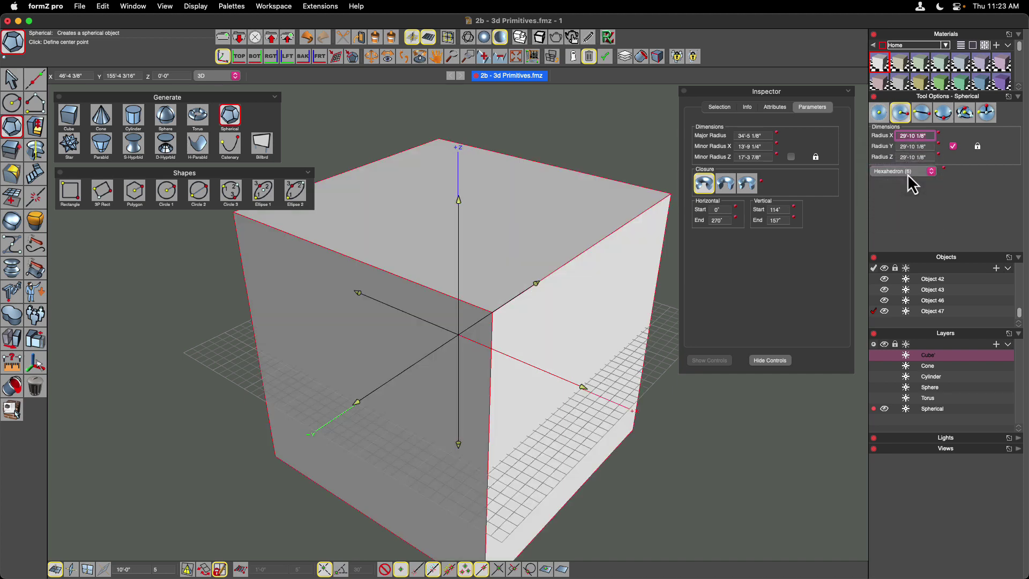
left_click(909, 173)
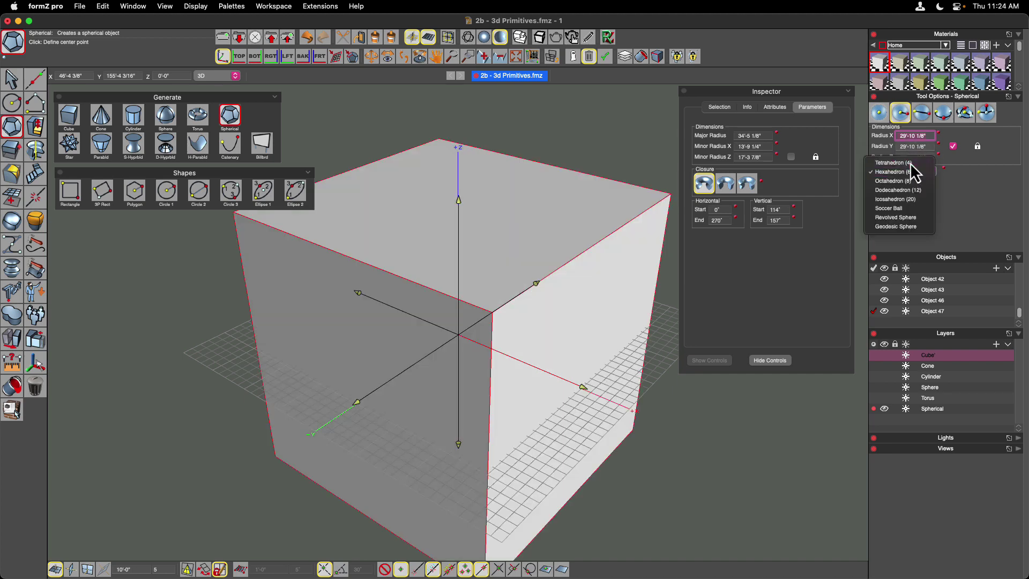
left_click(911, 163)
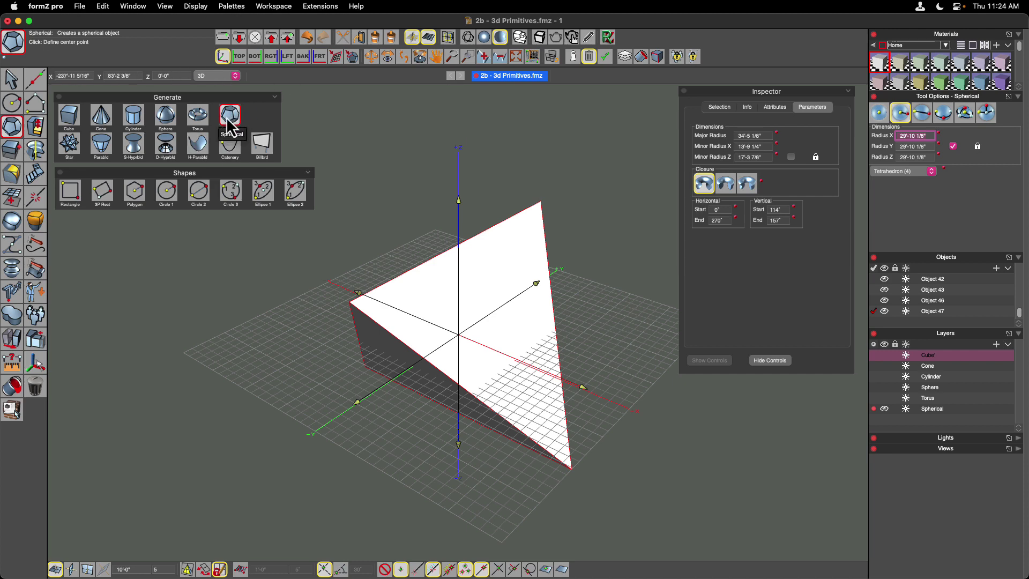
- Return the object's shape through Revolved Sphere to Geodesic Sphere, and set its number of subdivisions to 5
left_click(906, 172)
left_click(911, 227)
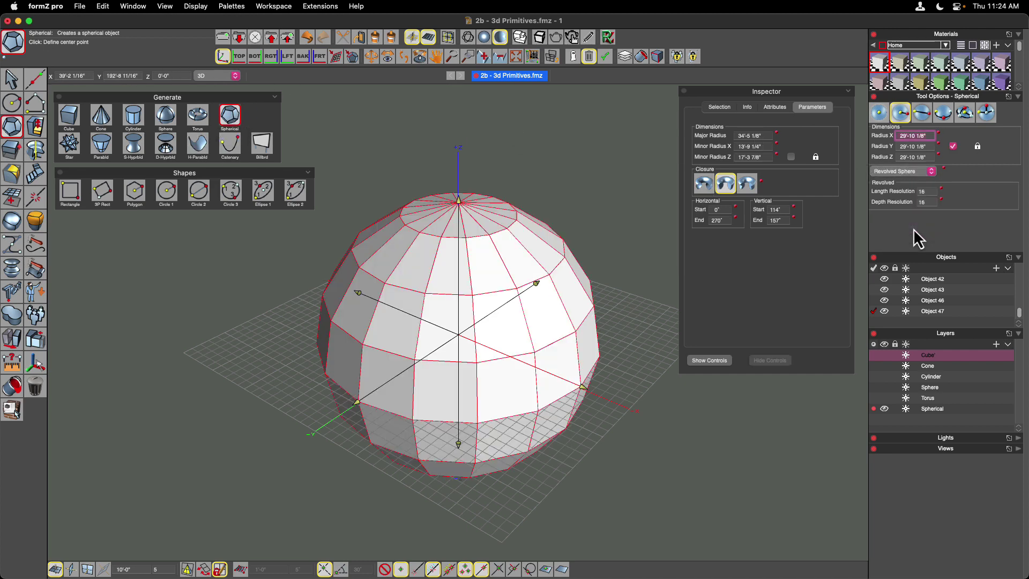
left_click(878, 175)
left_click(888, 181)
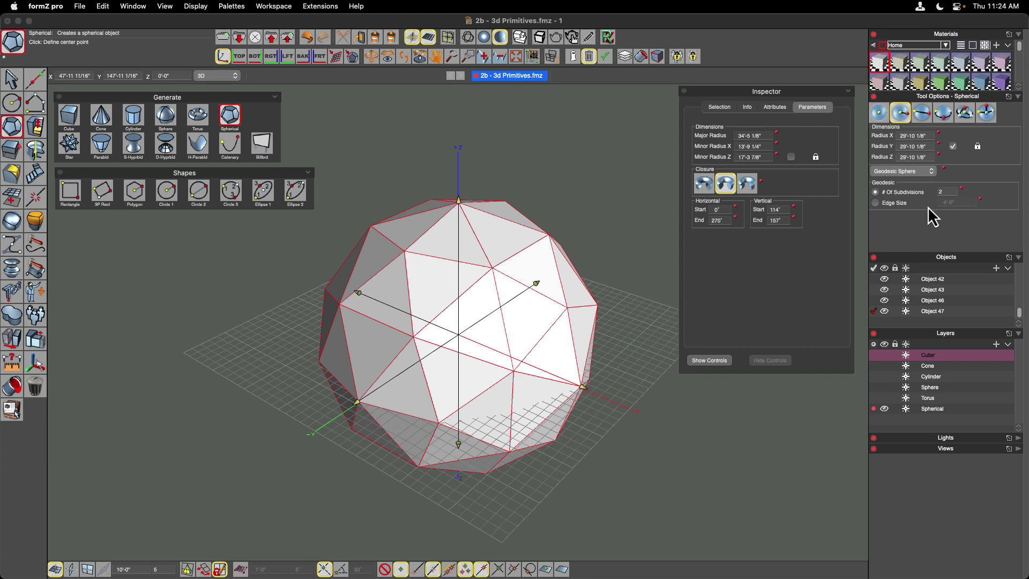
type("5")
key("Tab")
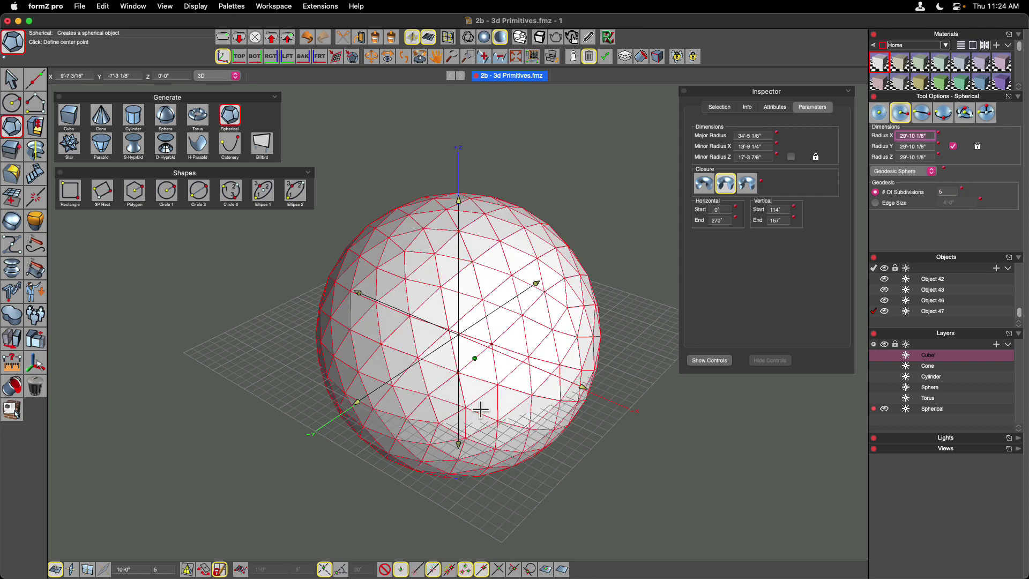